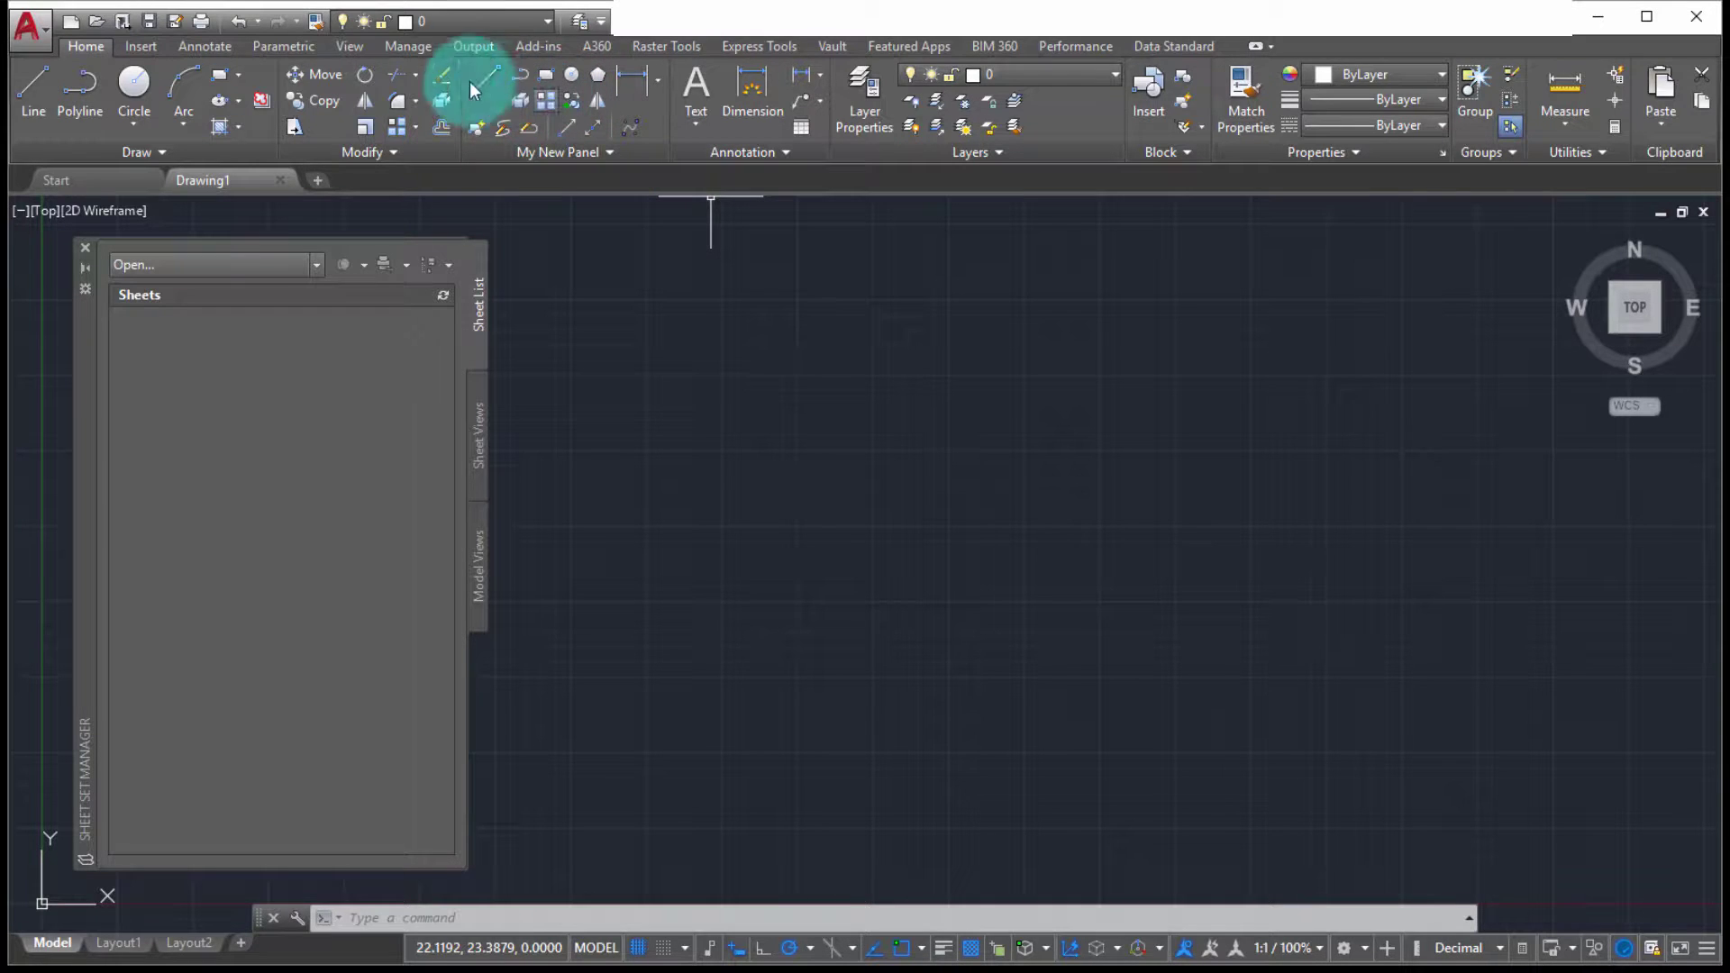
# - Toggle the Sheet Set Manager palette off and back on
pyautogui.click(353, 47)
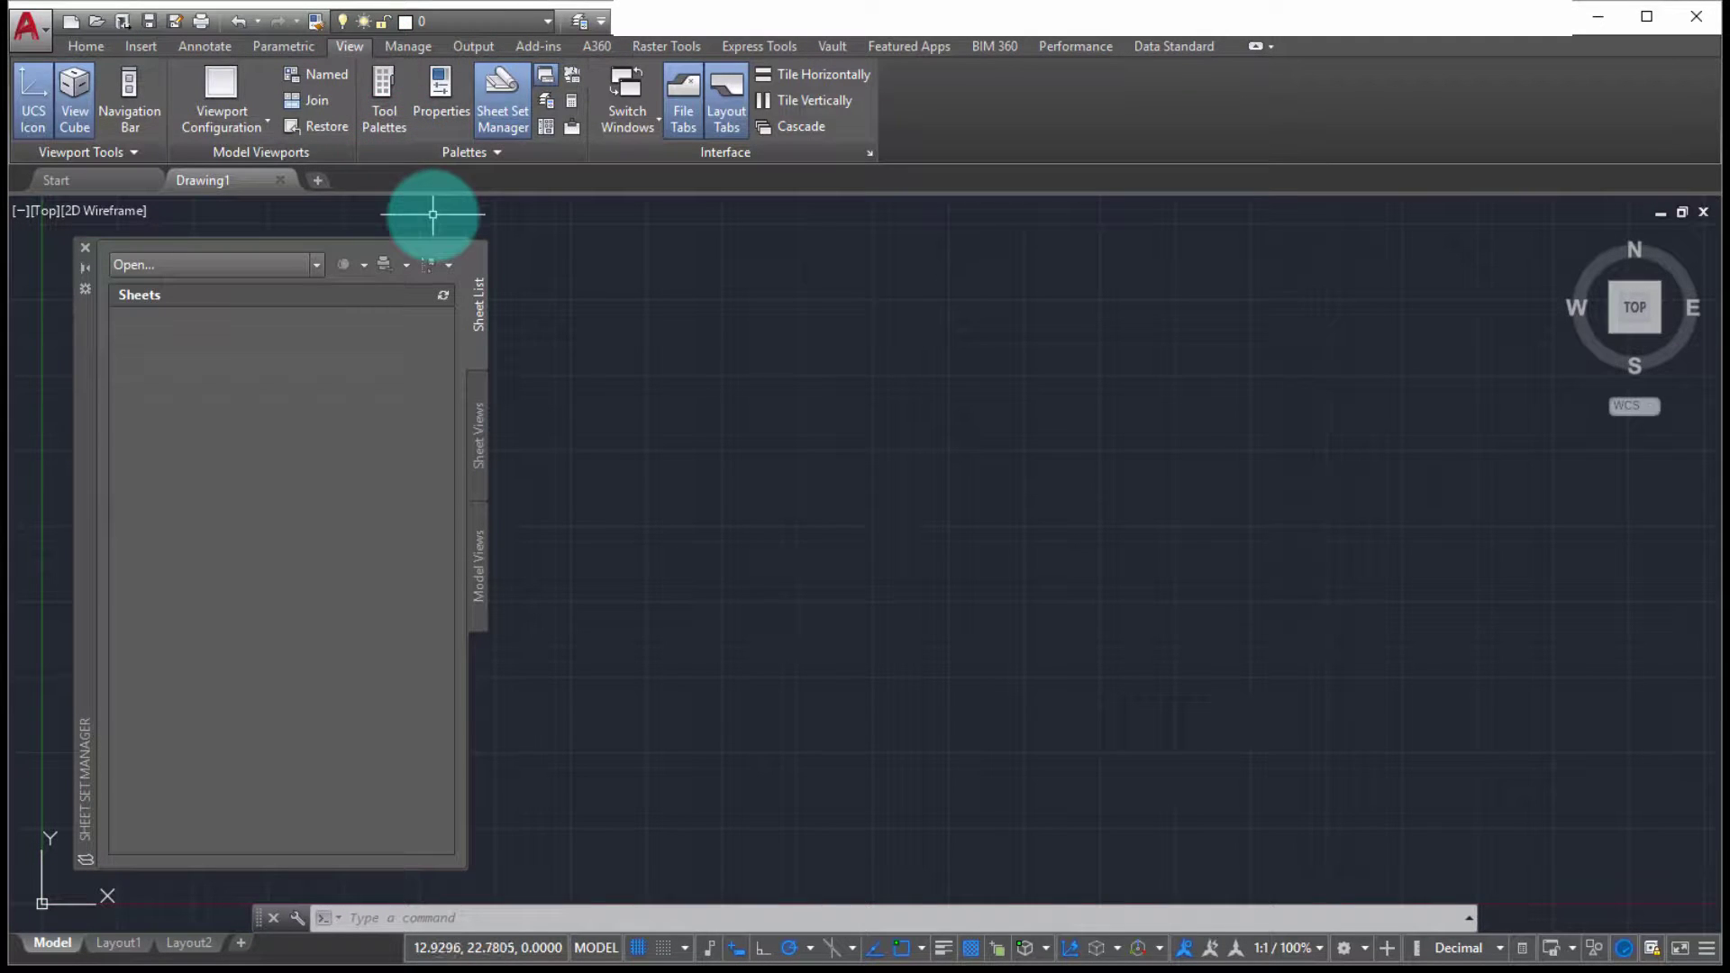
pyautogui.click(488, 86)
pyautogui.click(496, 97)
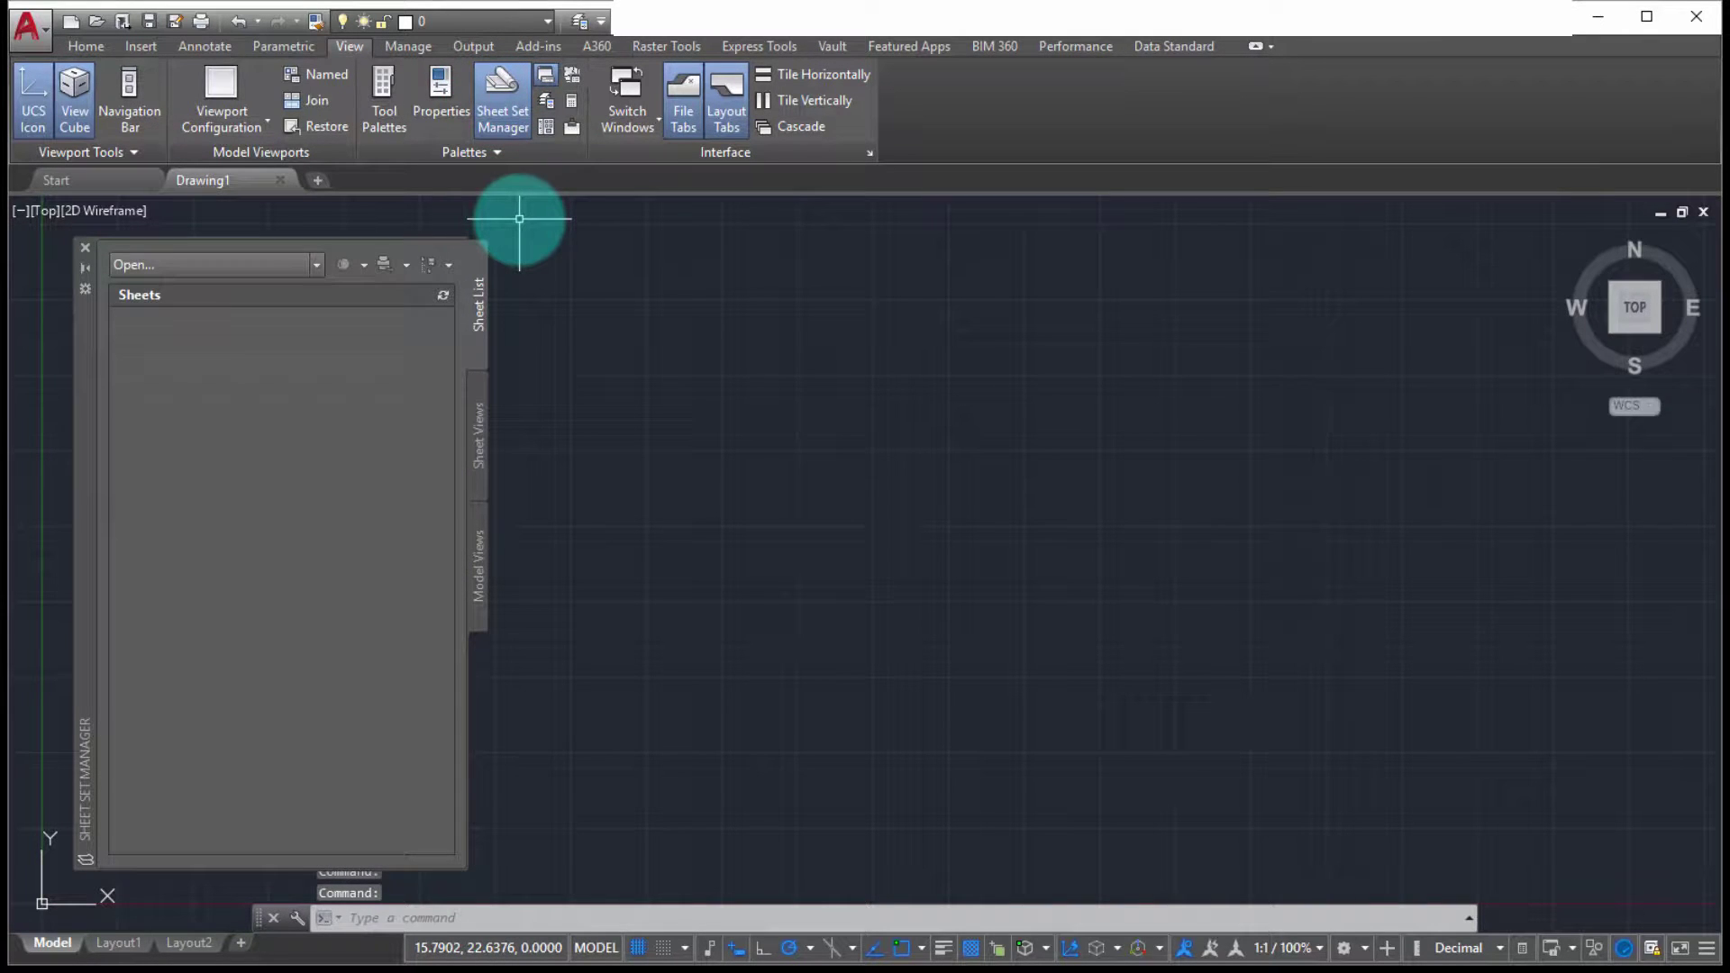
# - Start a new sheet set based on 'An example sheet set' and go to the example list
pyautogui.click(241, 266)
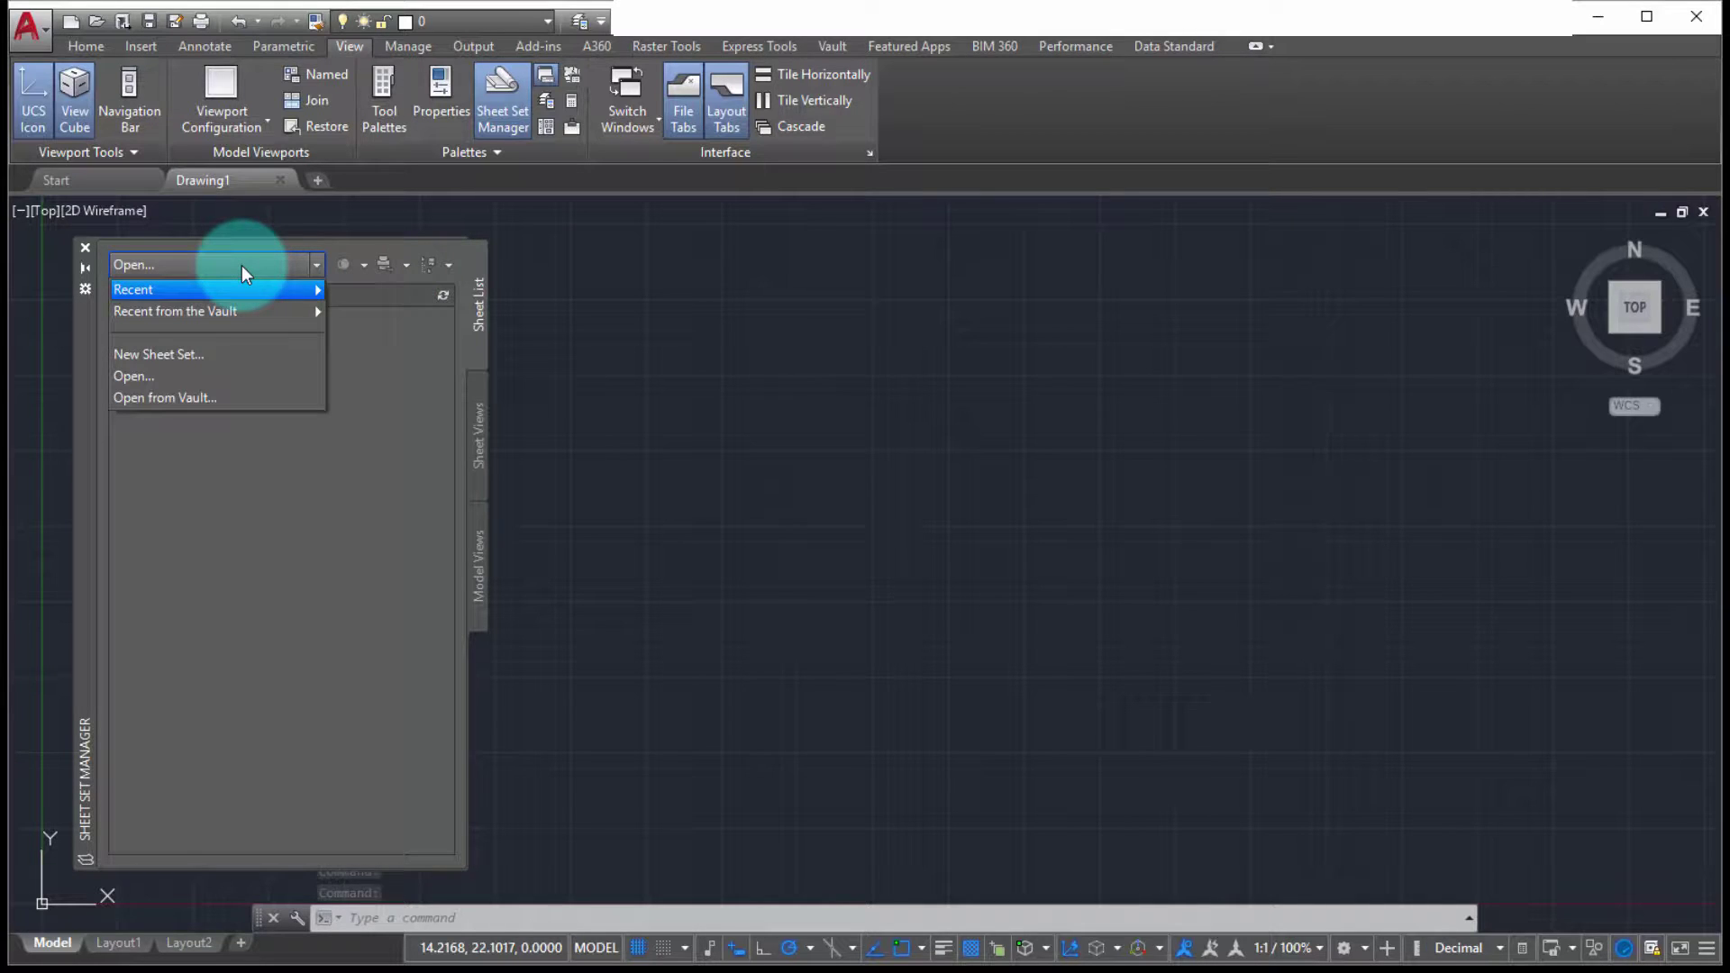
pyautogui.click(200, 356)
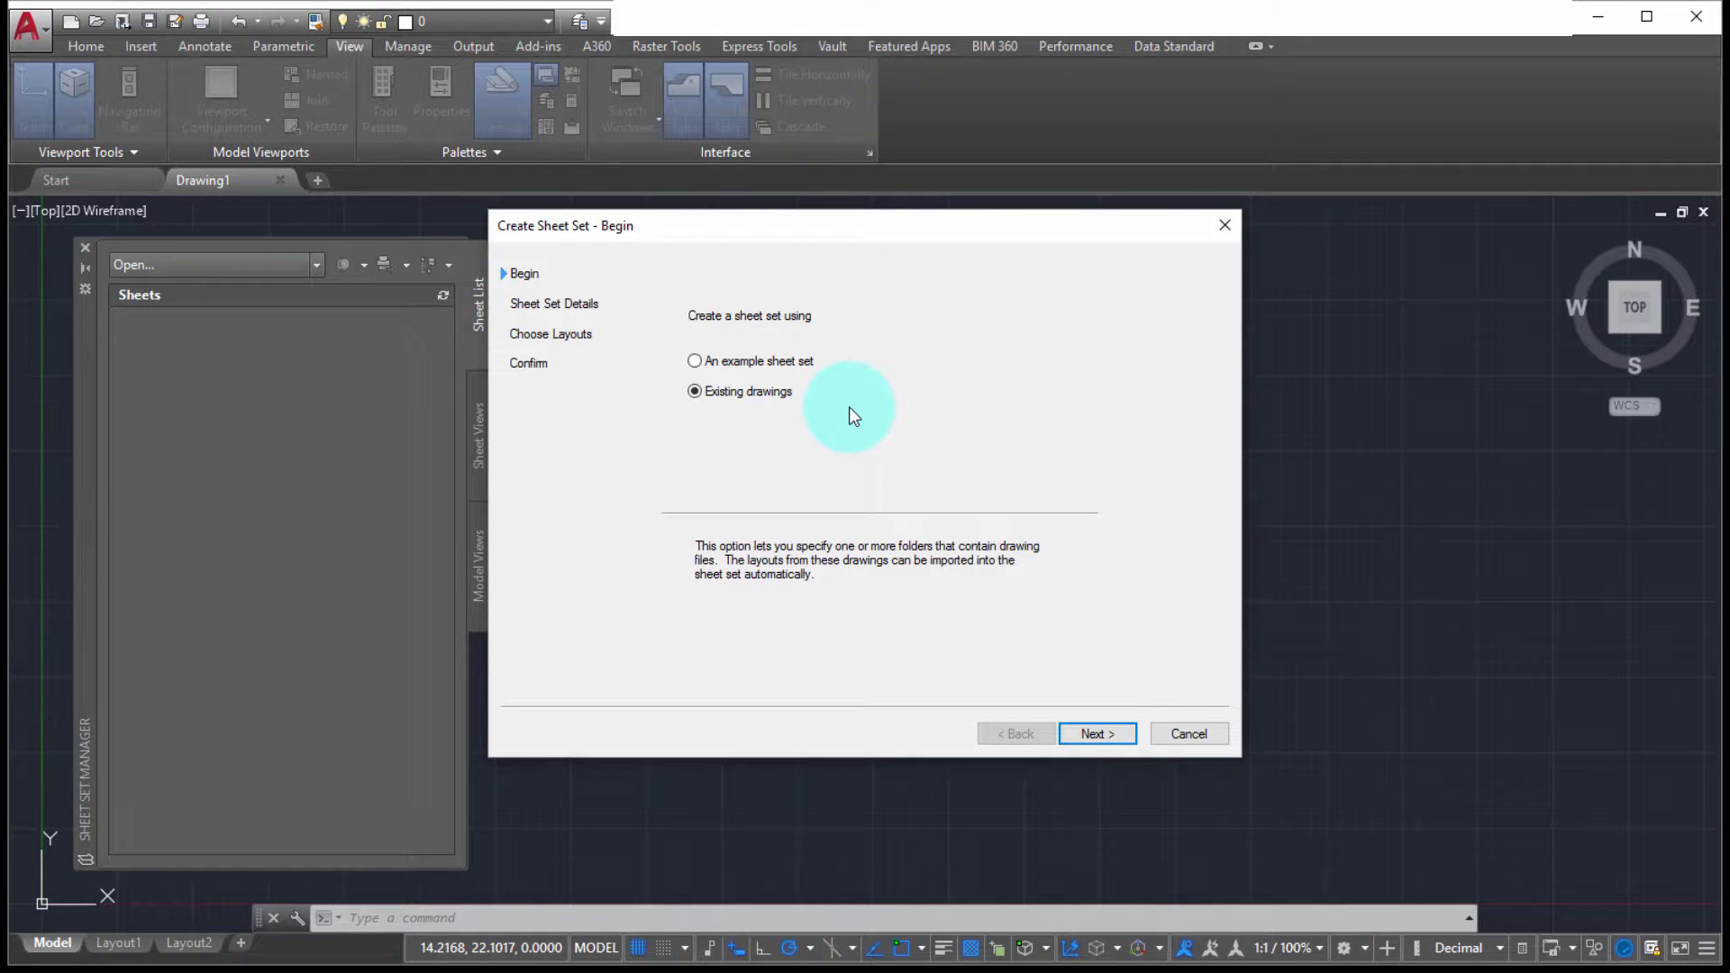
pyautogui.click(762, 363)
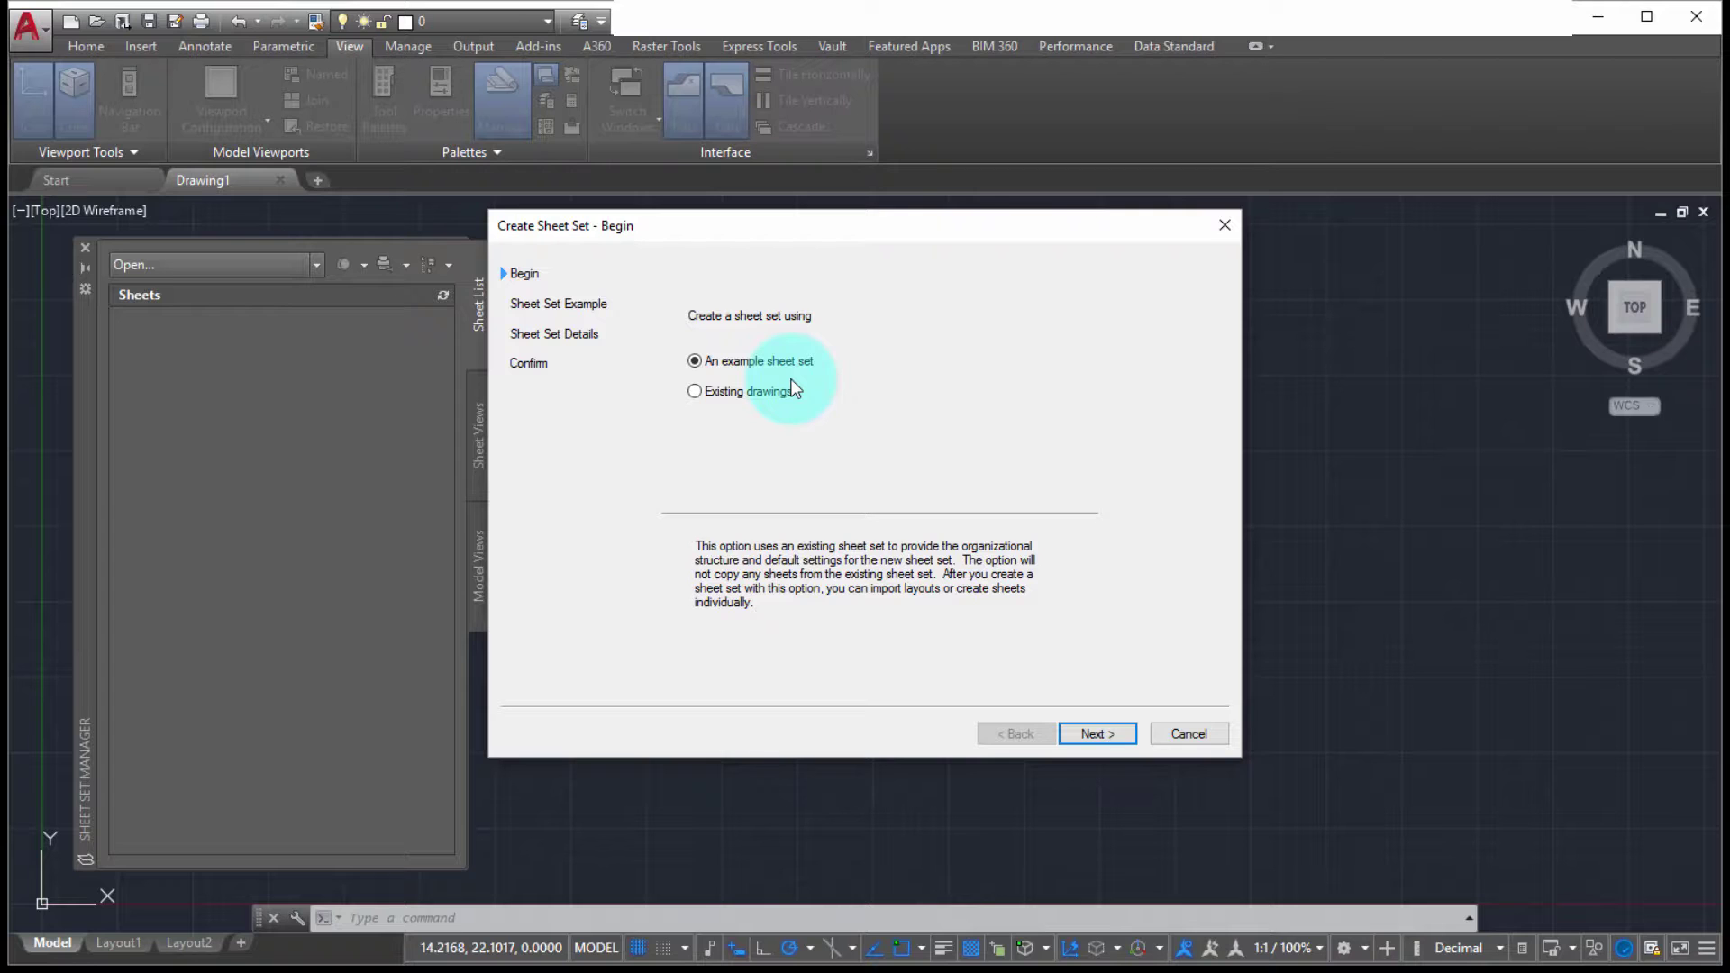
pyautogui.click(1095, 732)
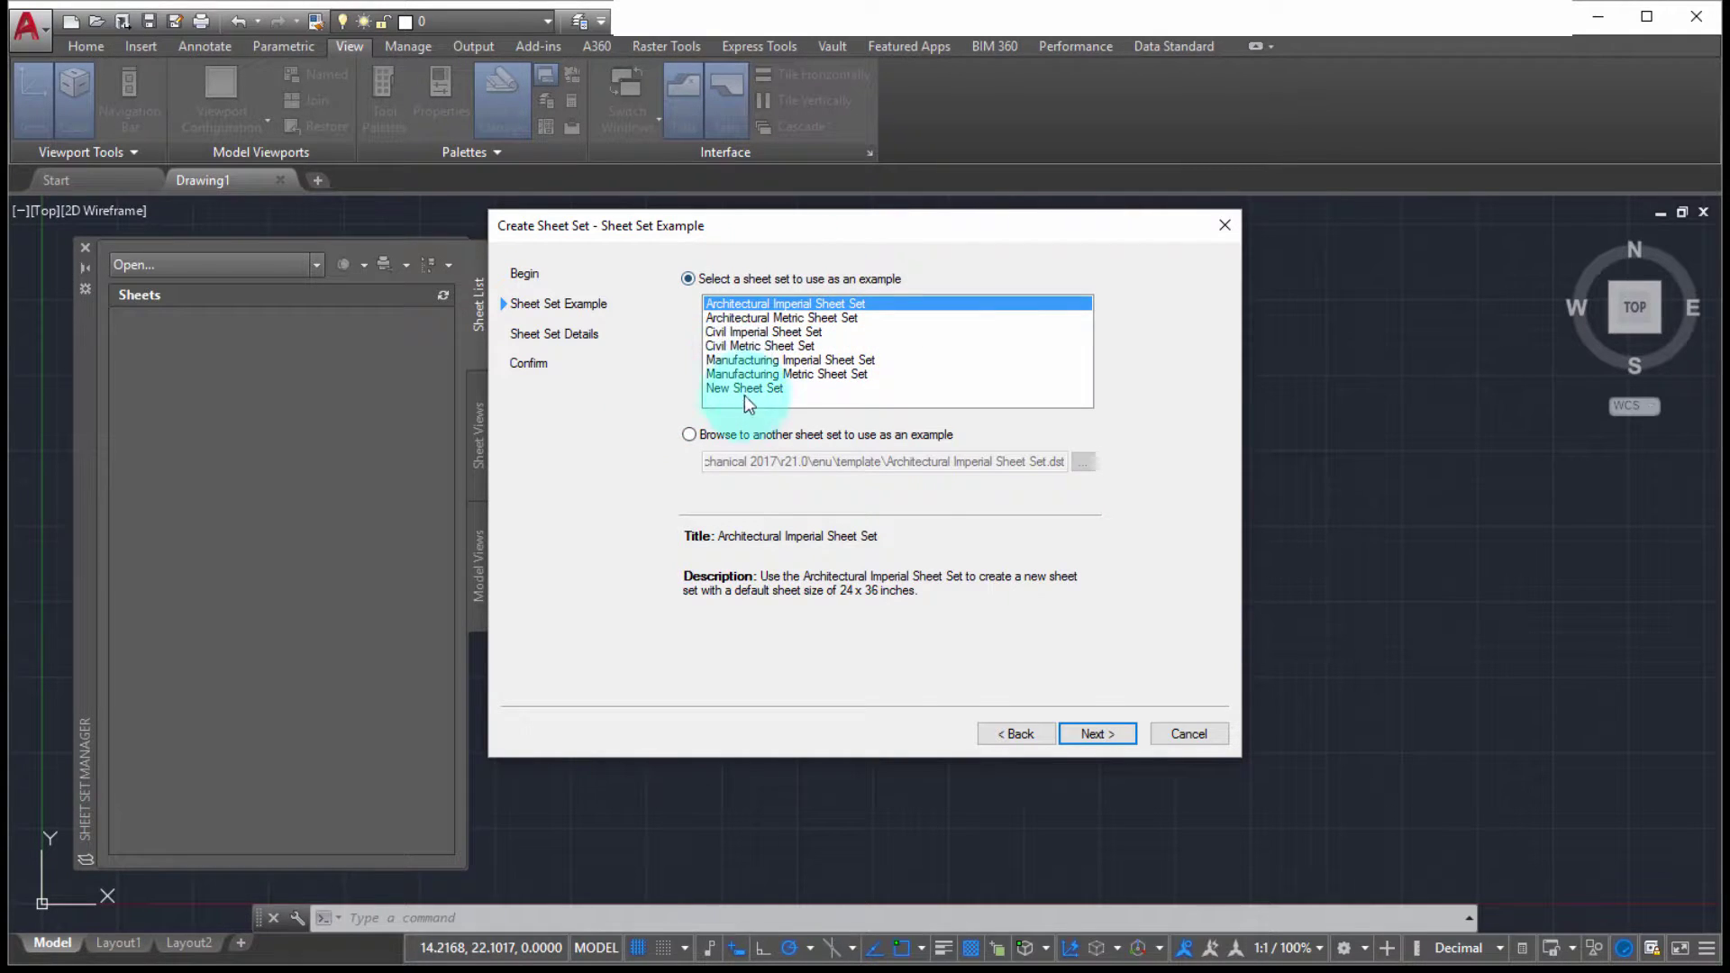
# - Choose 'Manufacturing Imperial Sheet Set' as the example and continue to Sheet Set Details
pyautogui.click(761, 360)
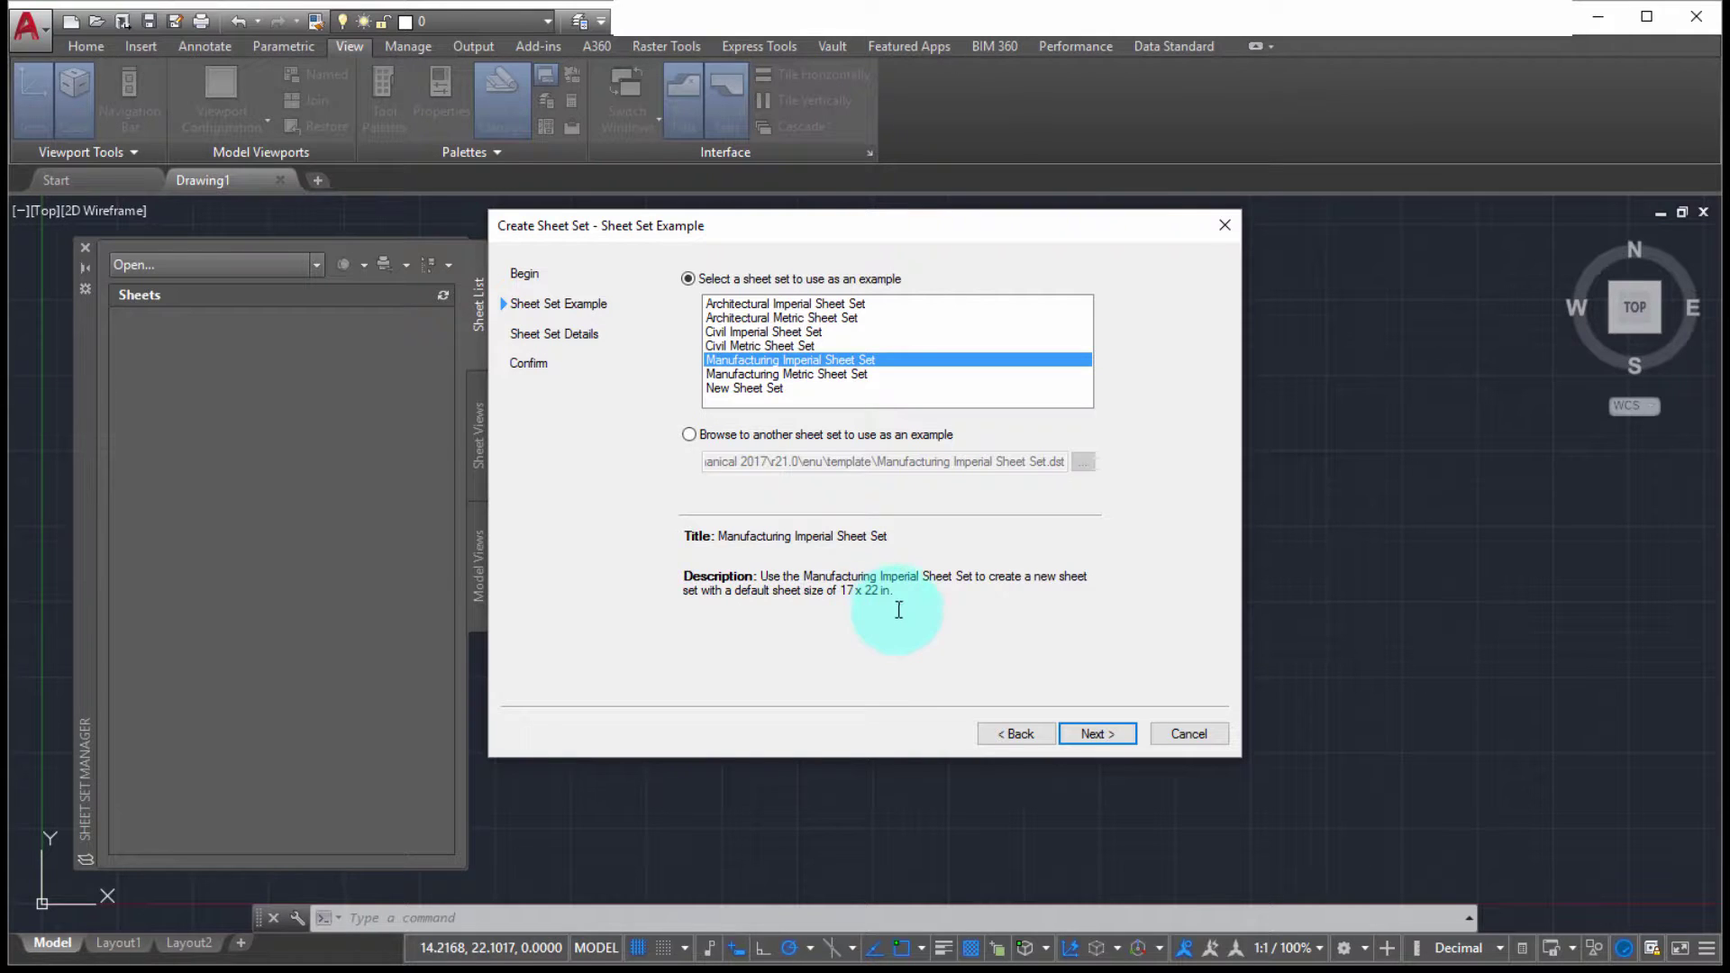
pyautogui.click(1096, 734)
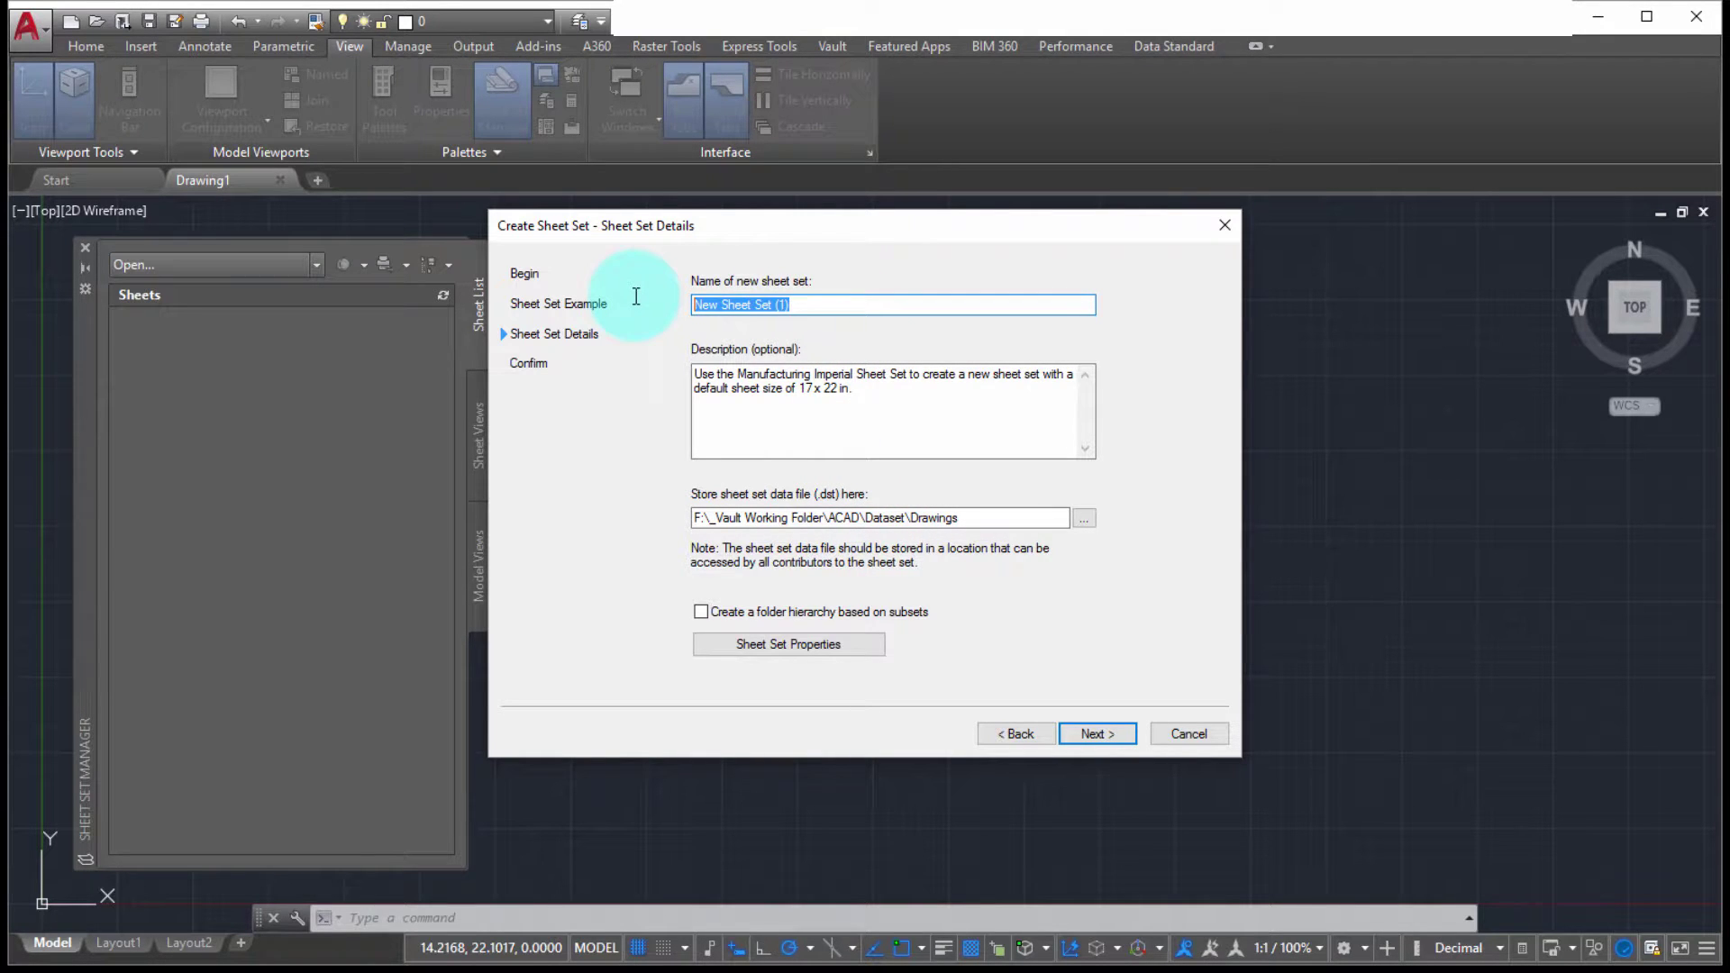
# - Name the sheet set 'My Mfg Project' with description 'This is for me...'
pyautogui.write('My Mfg Project')
pyautogui.press('Tab')
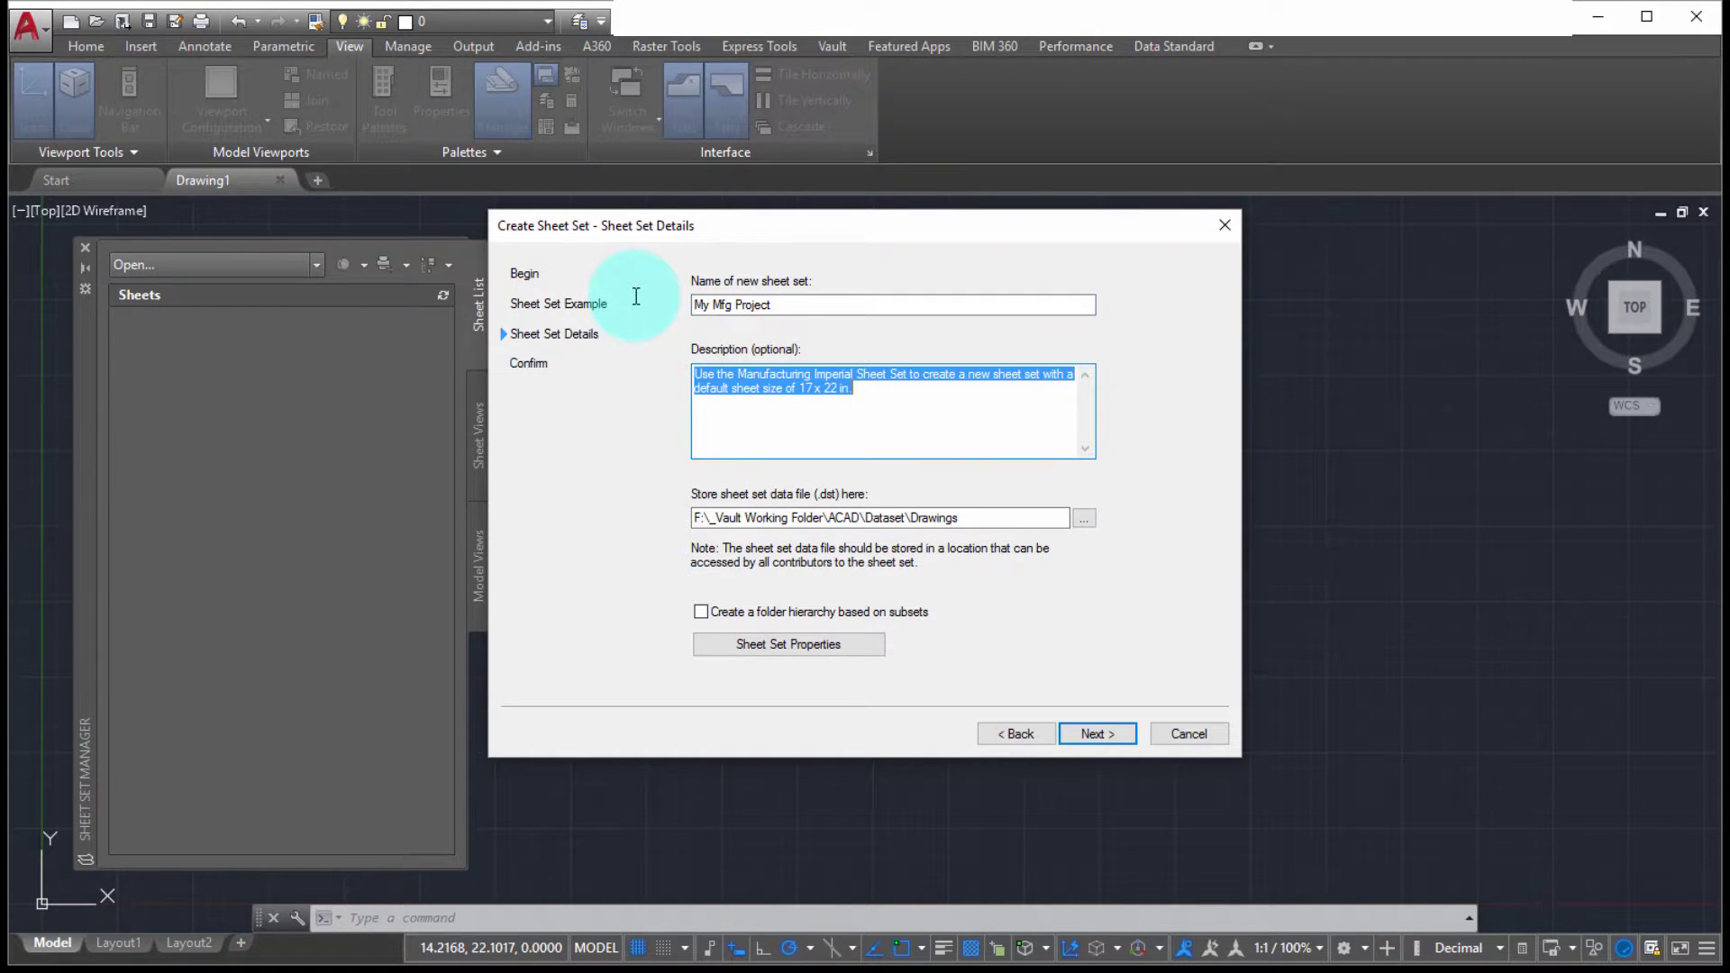
pyautogui.write('This i')
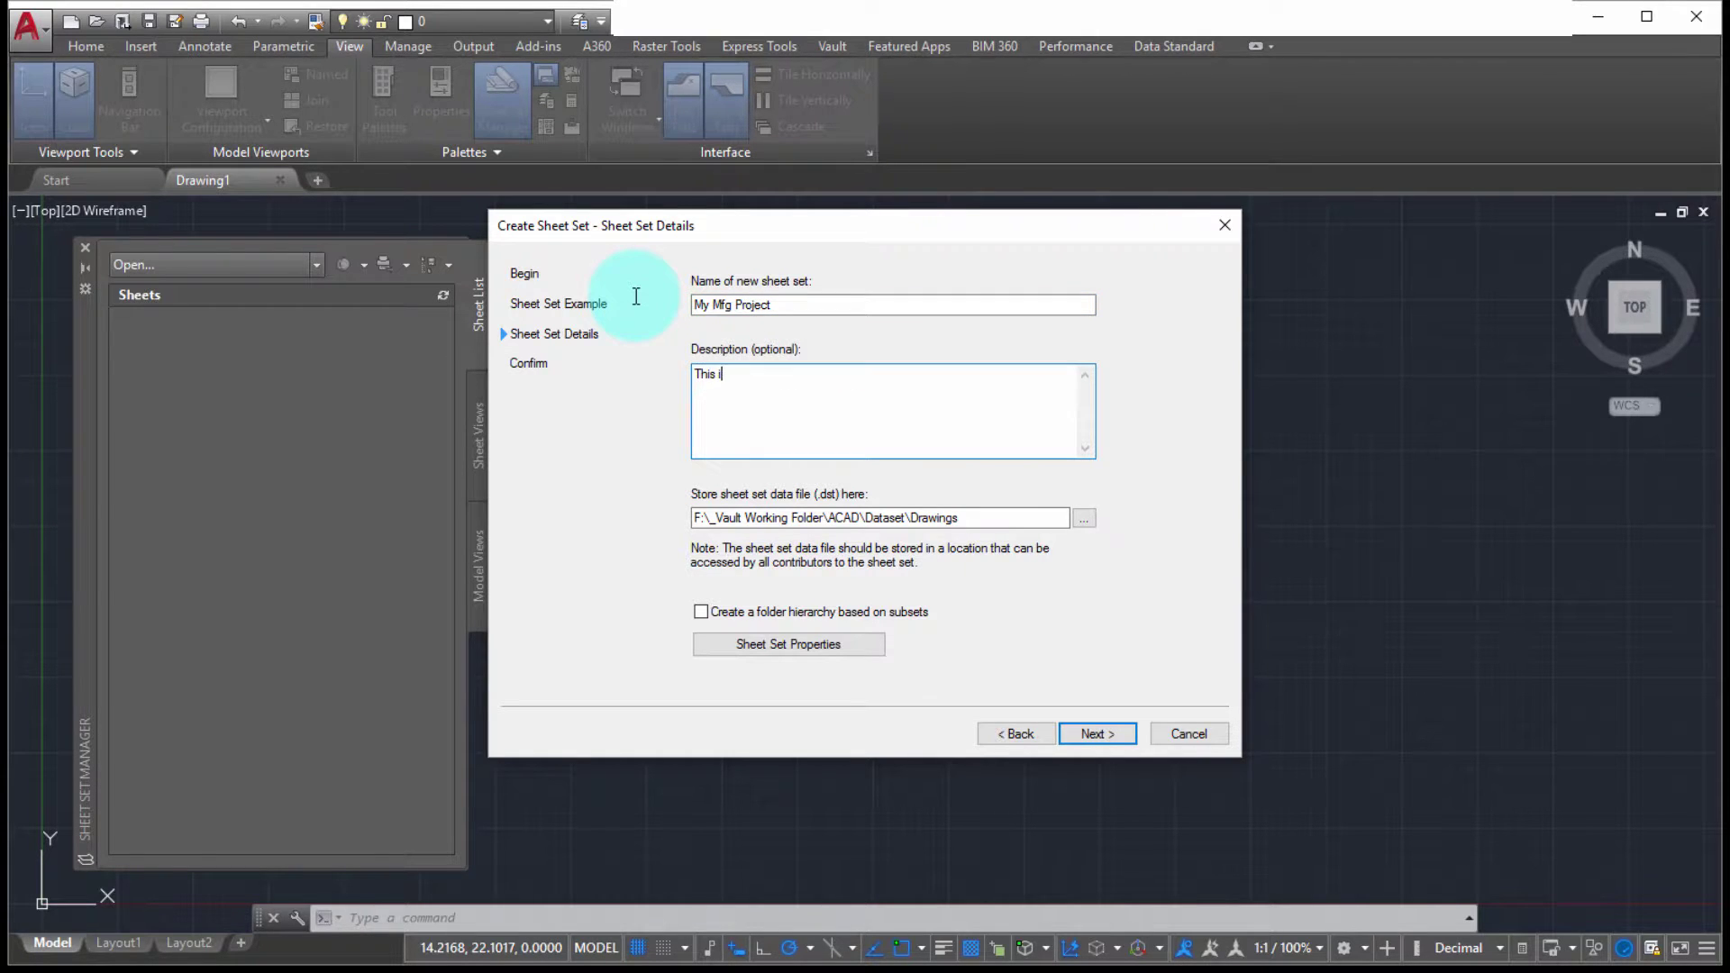
pyautogui.write('s for me...')
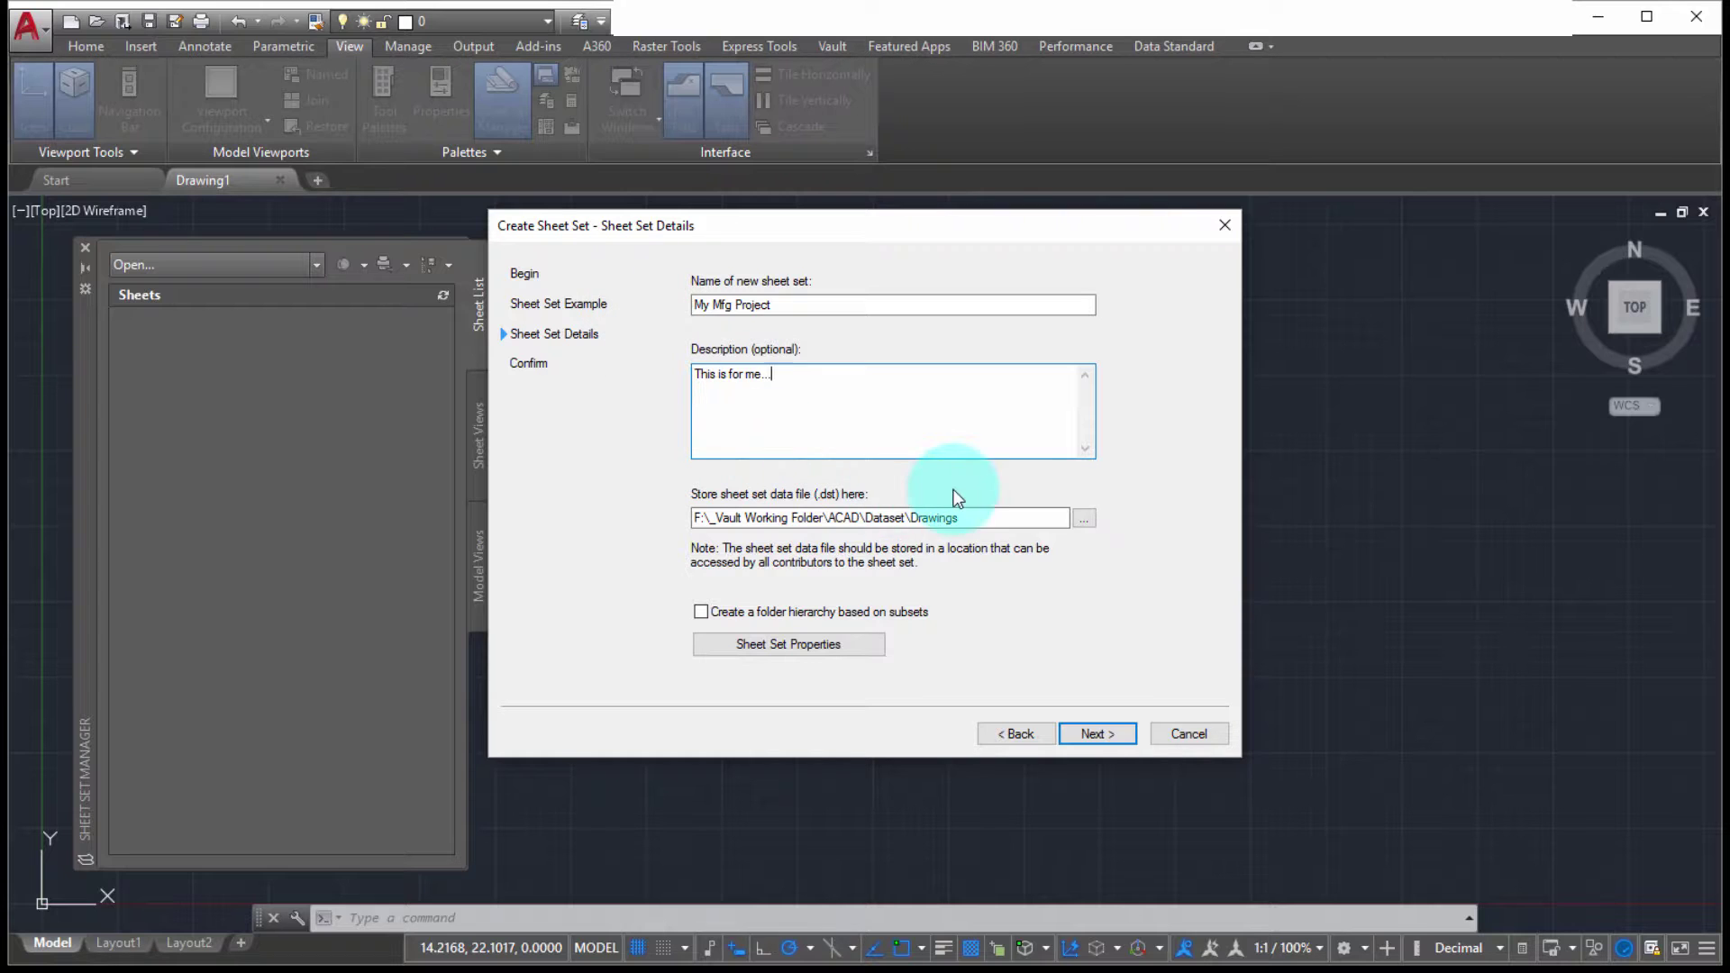
# - Store the .dst file in ACAD\MFG_SHS\ and enable the subset-based folder hierarchy
pyautogui.moveTo(870, 519); pyautogui.dragTo(989, 518)
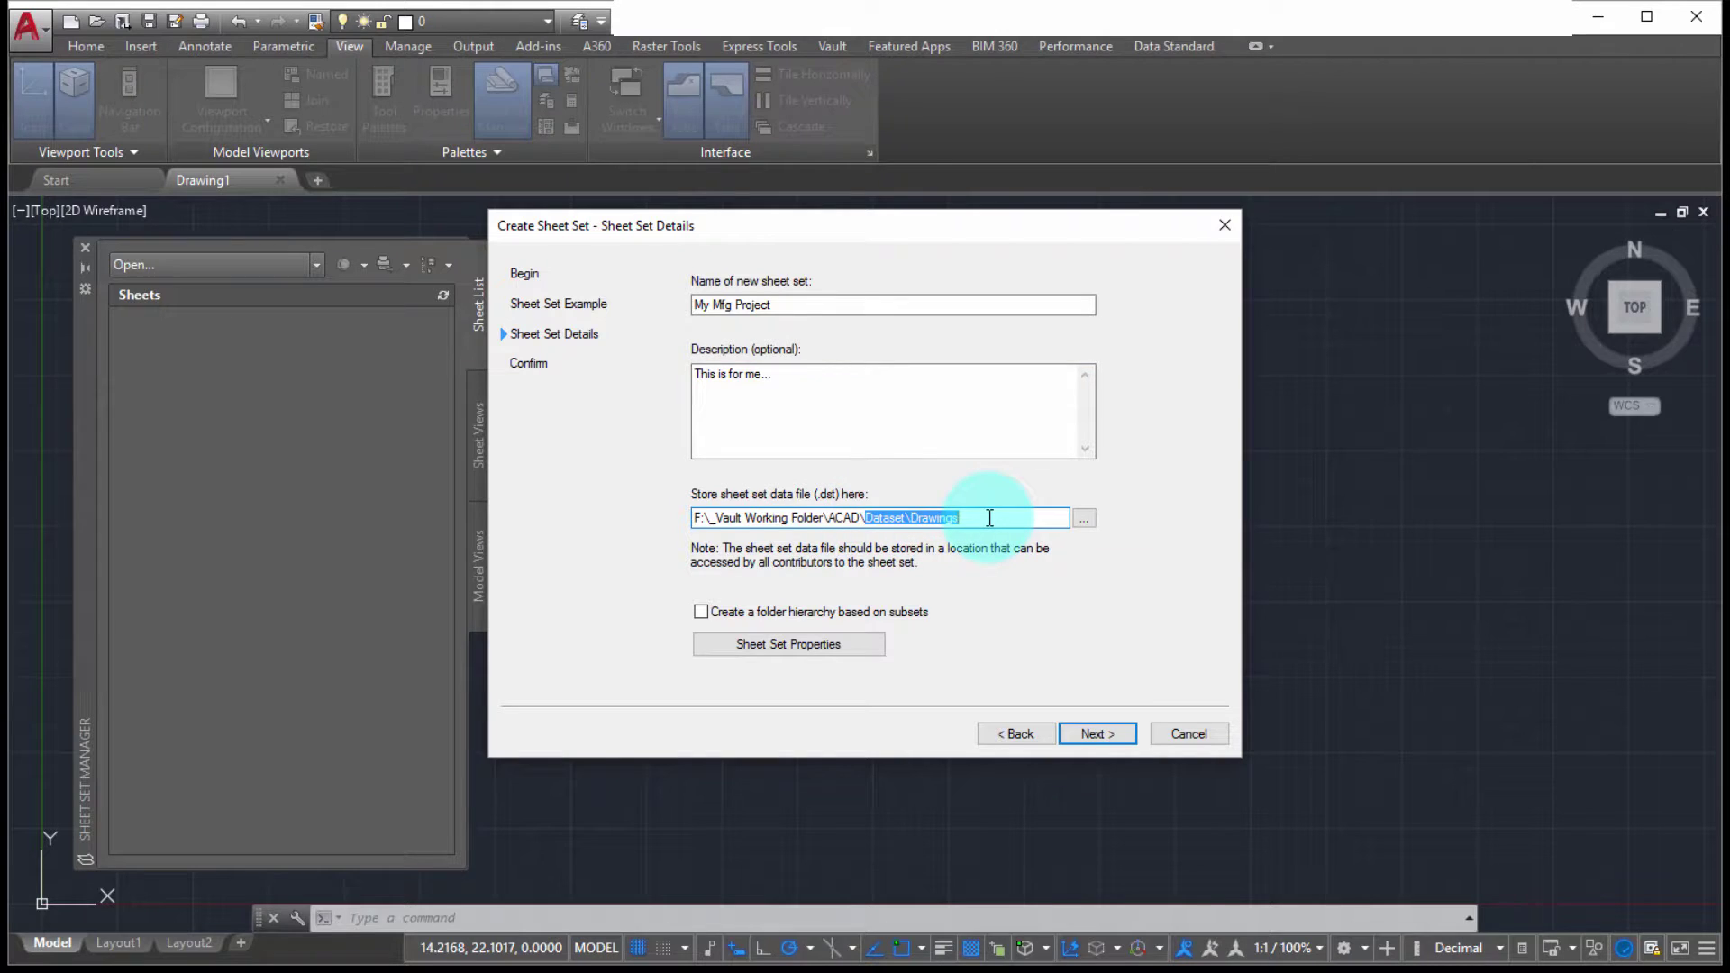
pyautogui.write('MF')
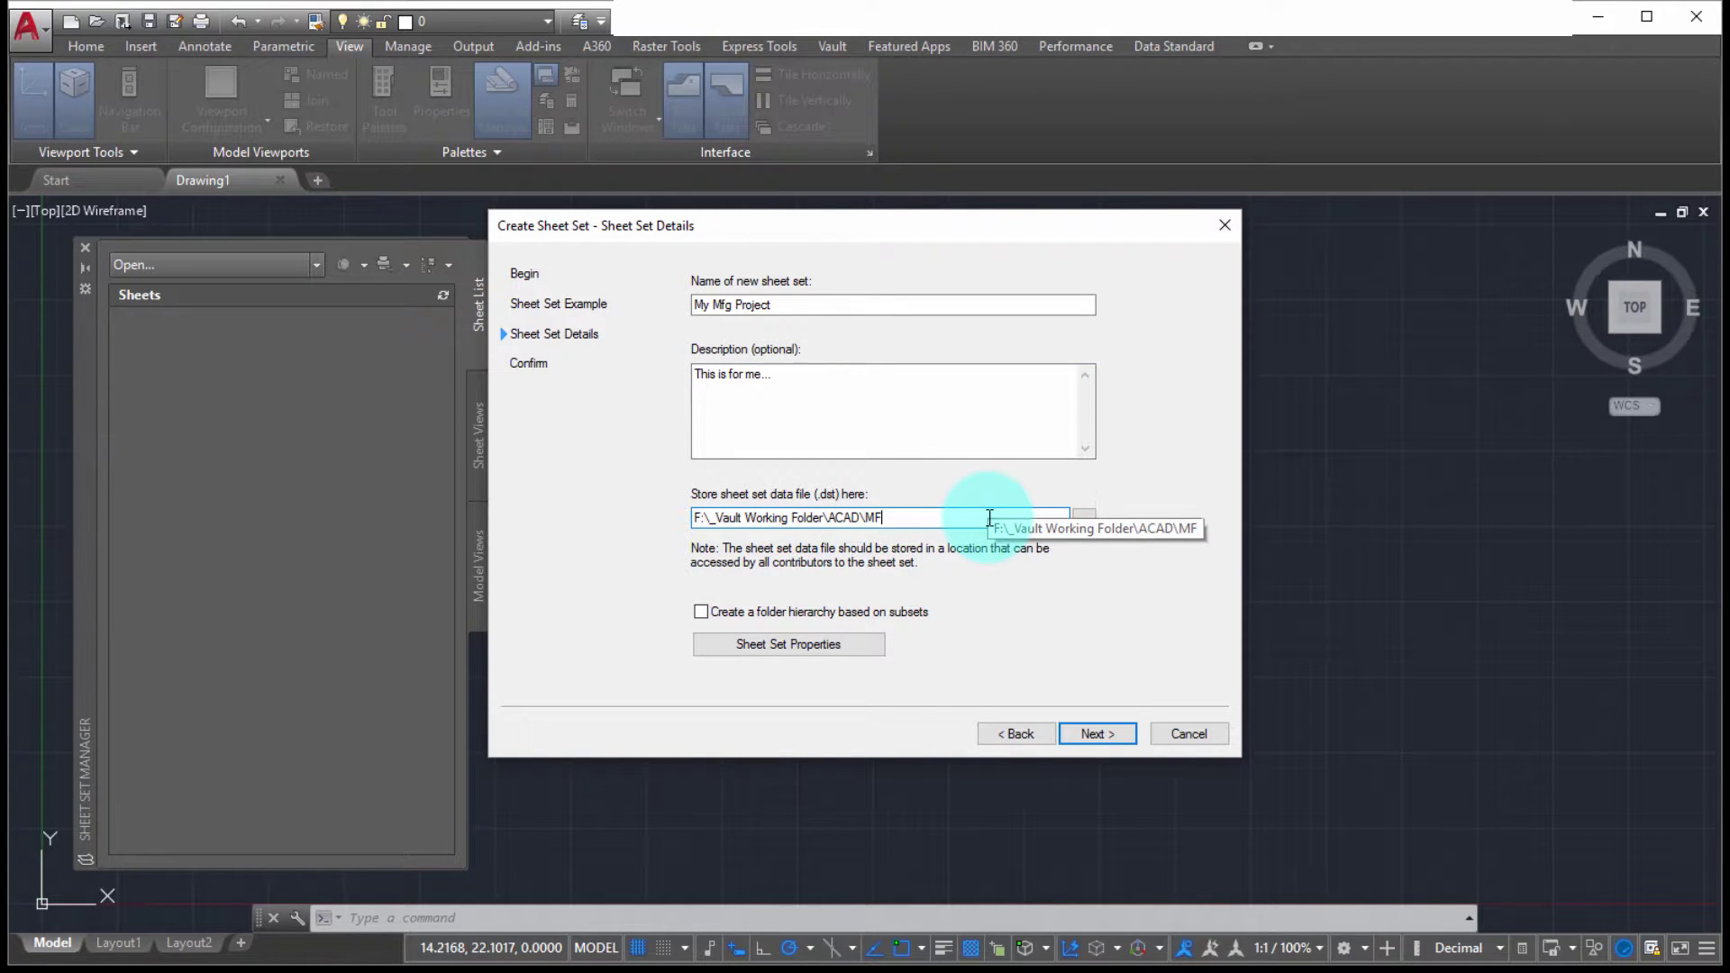
pyautogui.write('G_SSH')
pyautogui.press('BackSpace')
pyautogui.press('BackSpace')
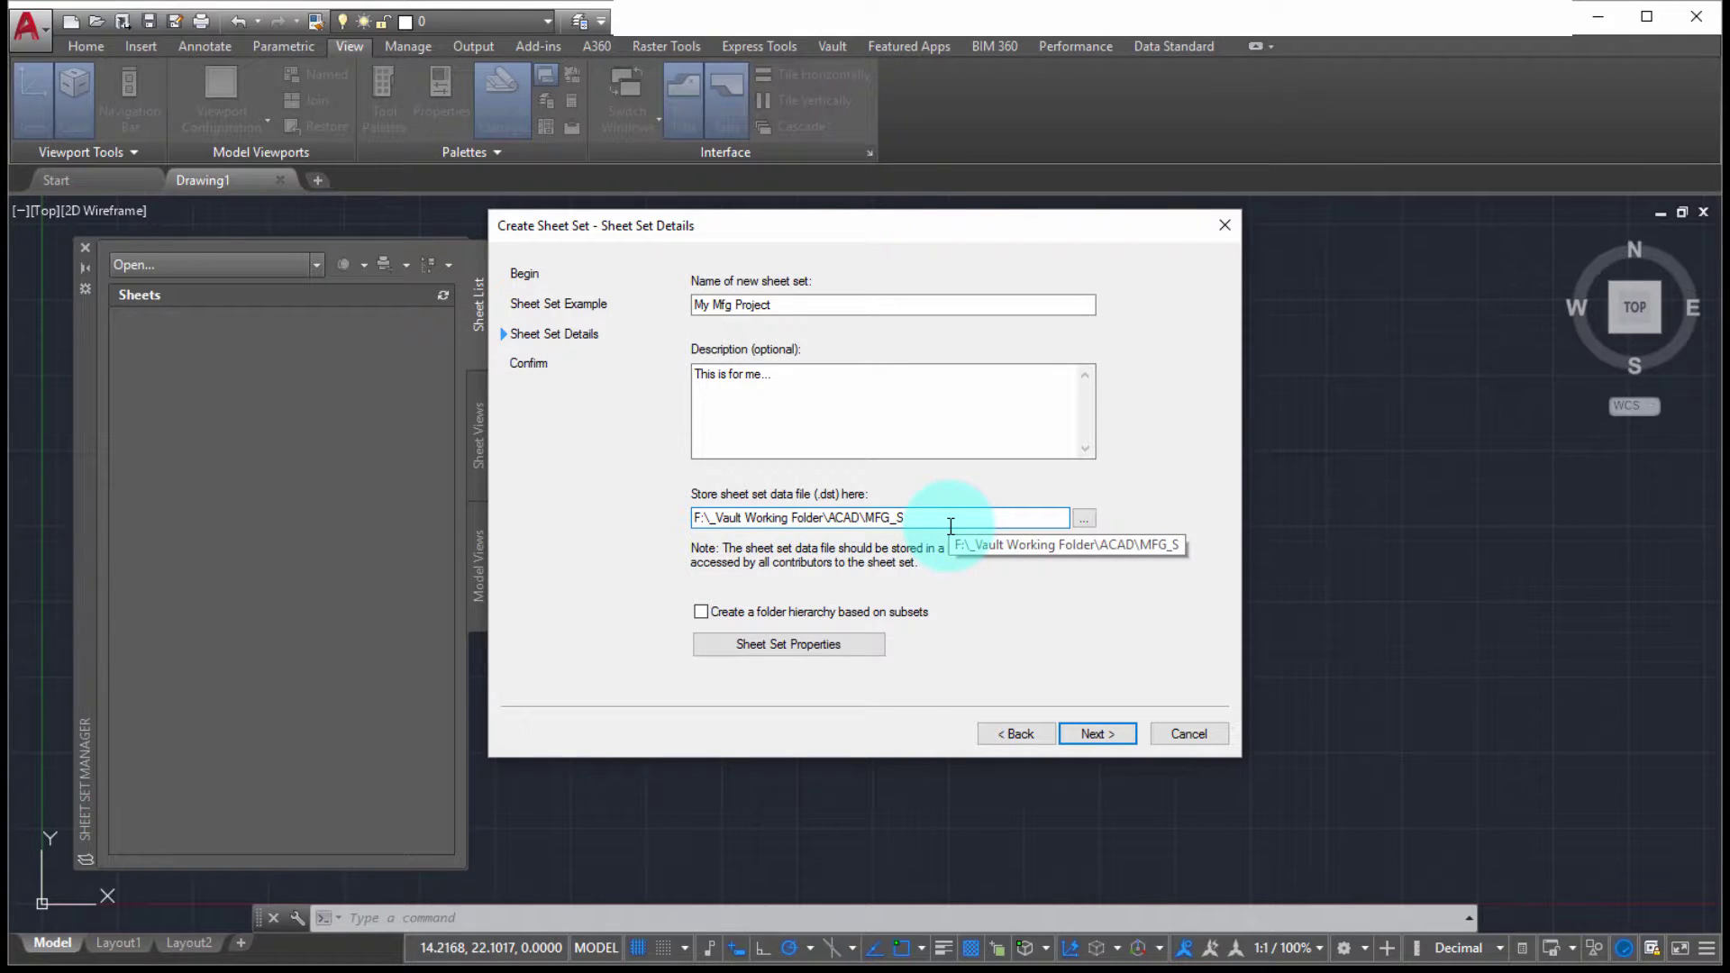
pyautogui.write('HS')
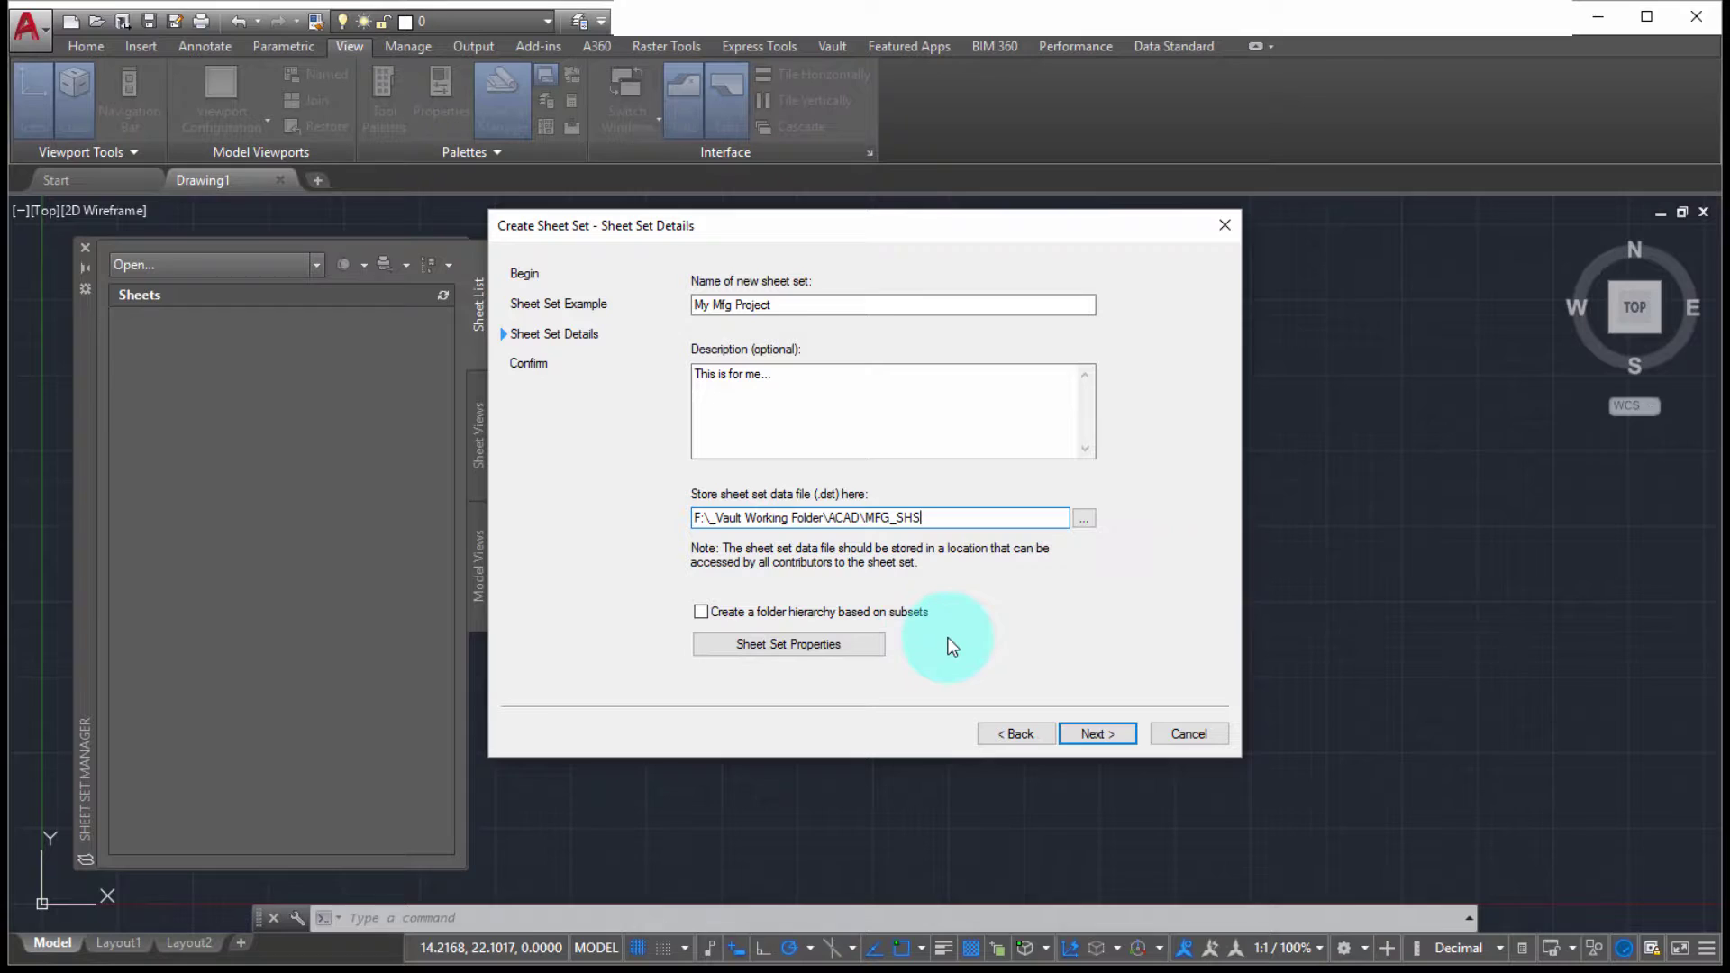
pyautogui.write('\\')
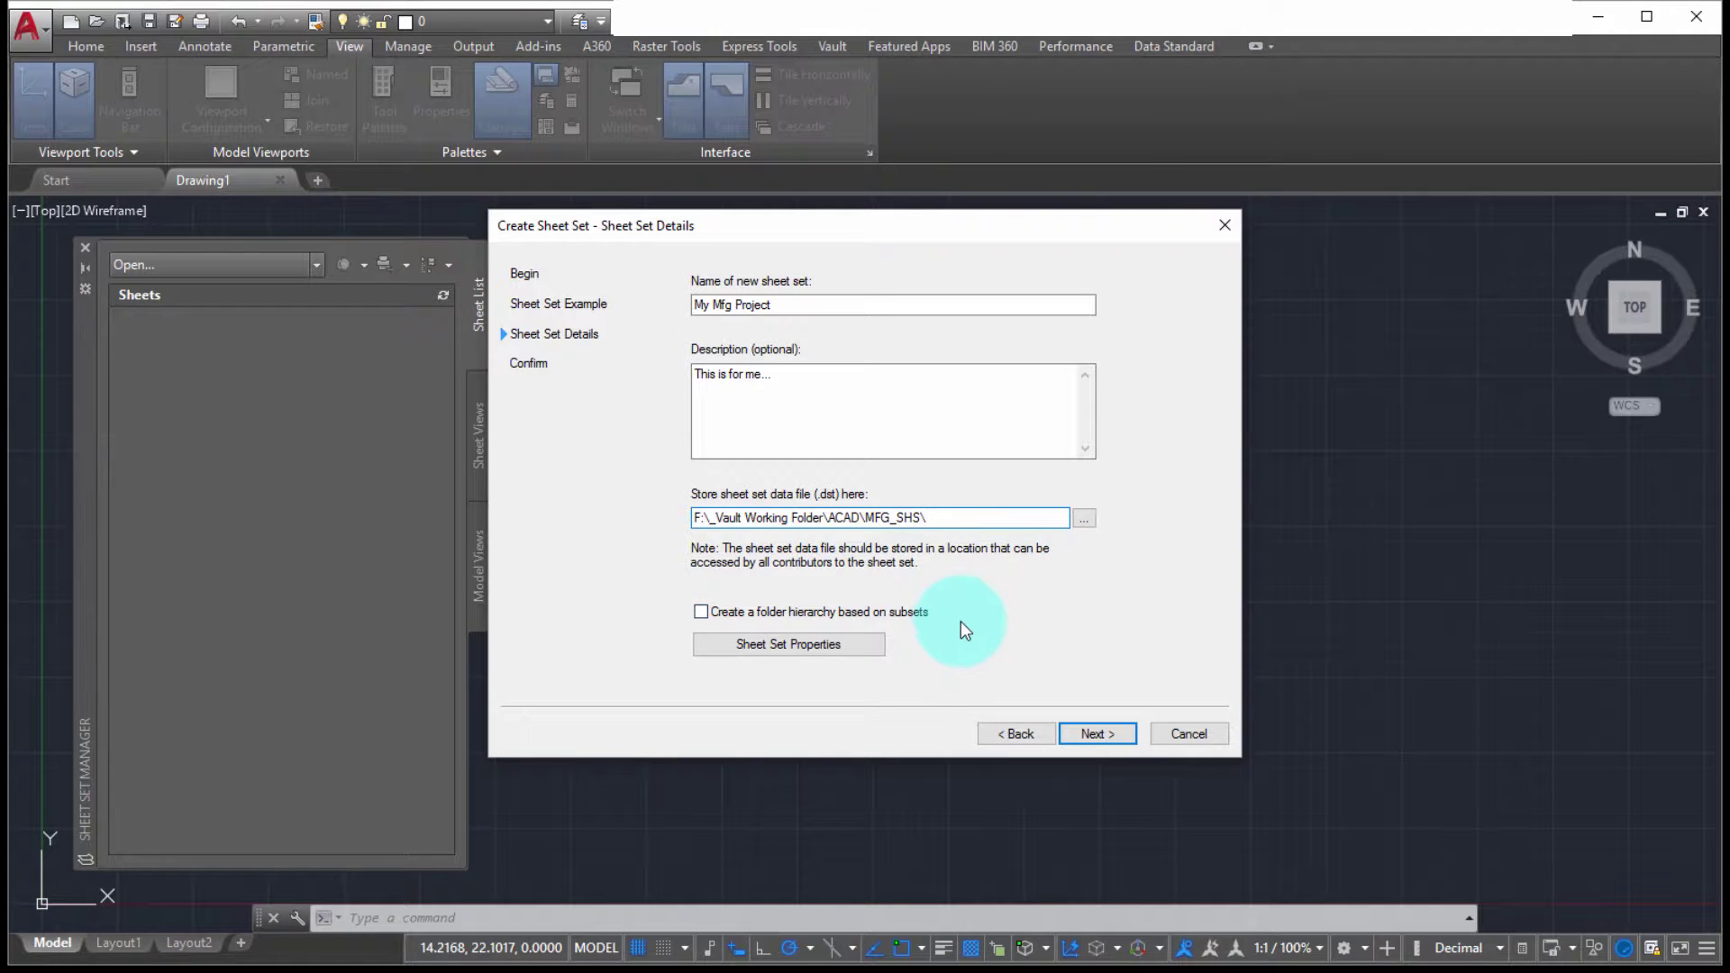
pyautogui.click(732, 616)
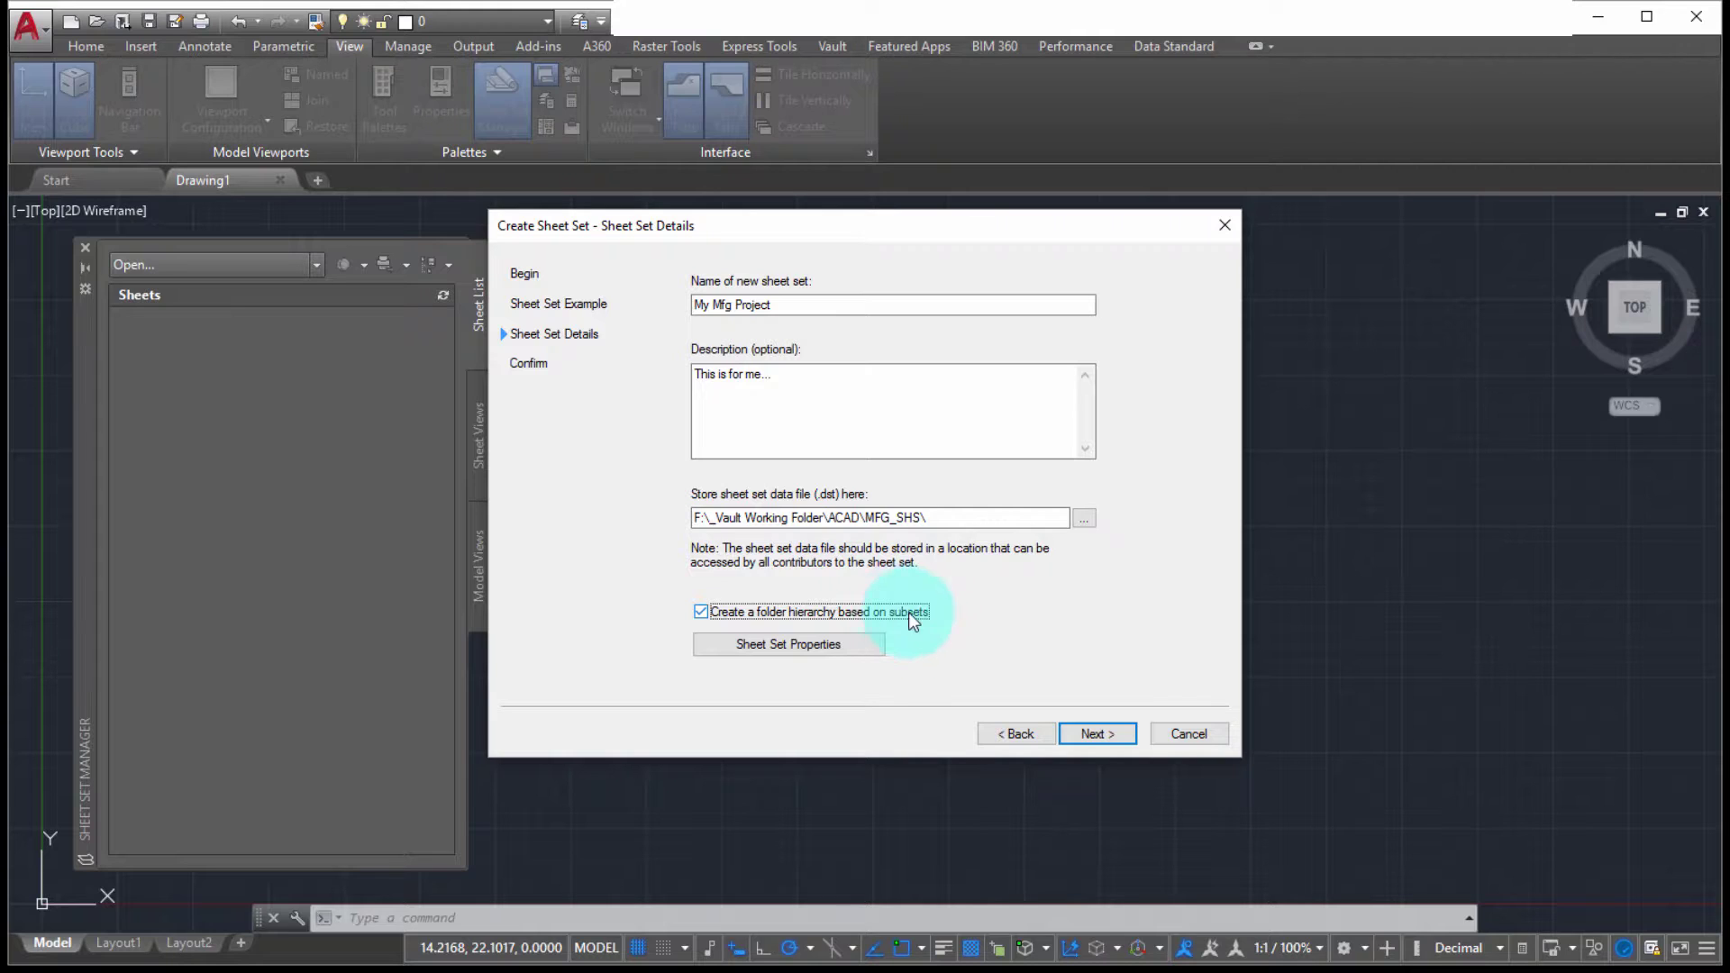
# - Open Sheet Set Properties, agreeing to create the missing MFG_SHS folder
pyautogui.click(841, 643)
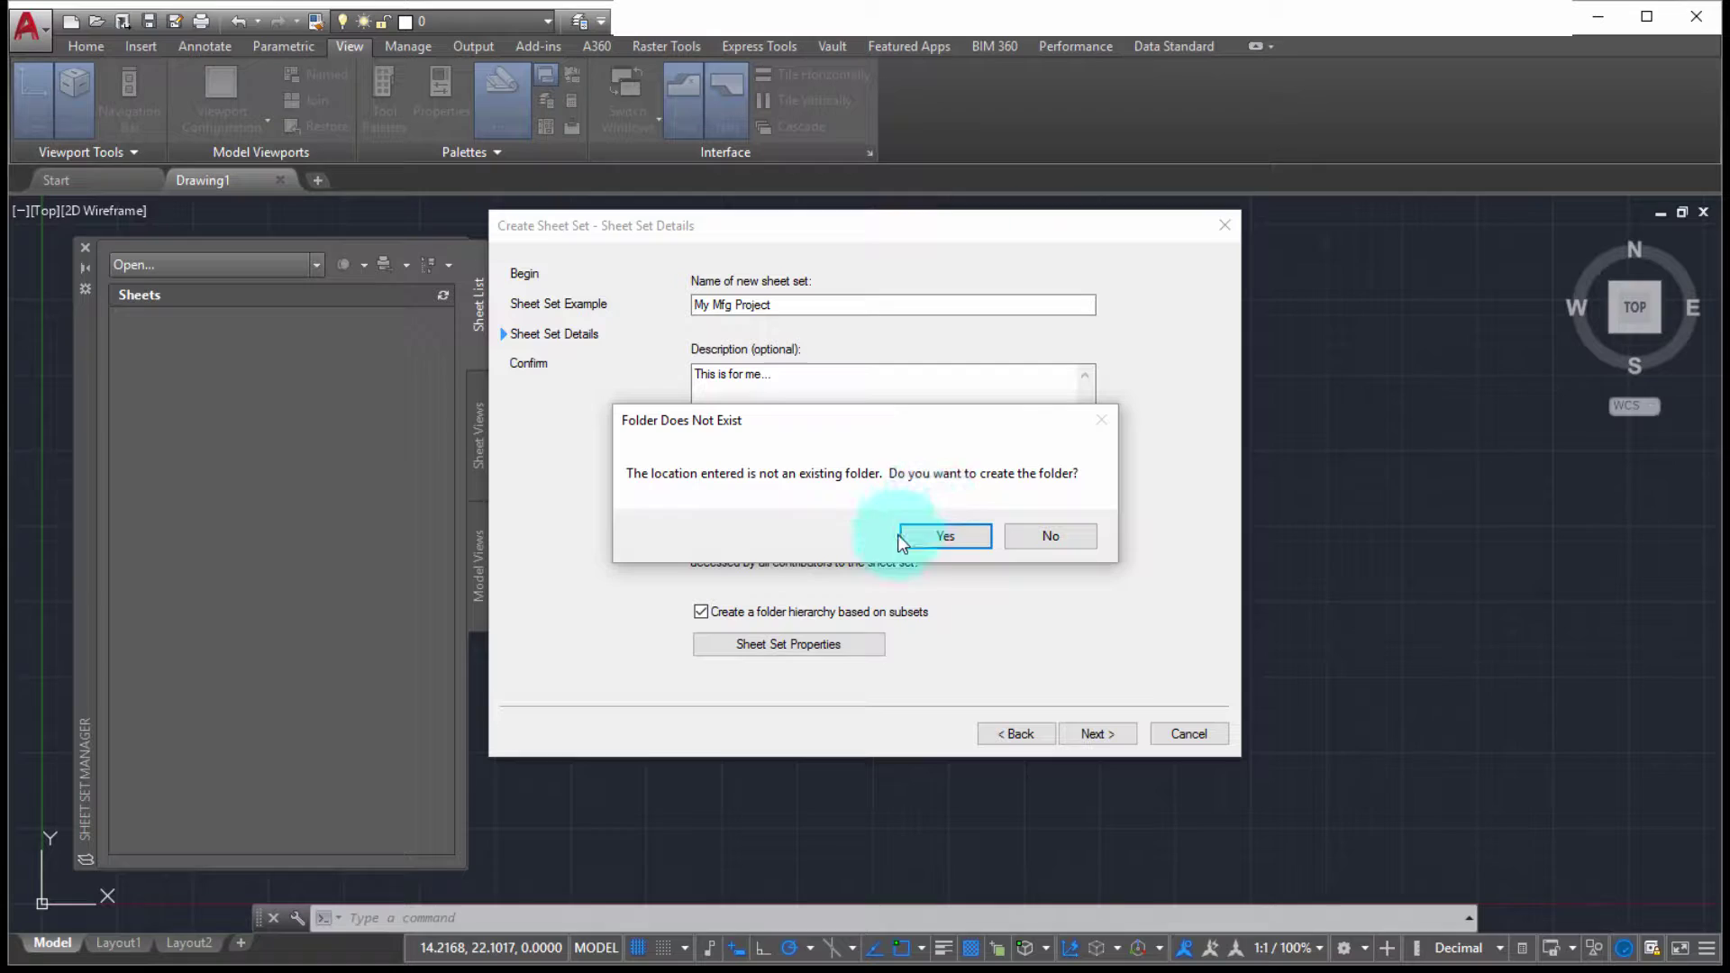
pyautogui.click(952, 541)
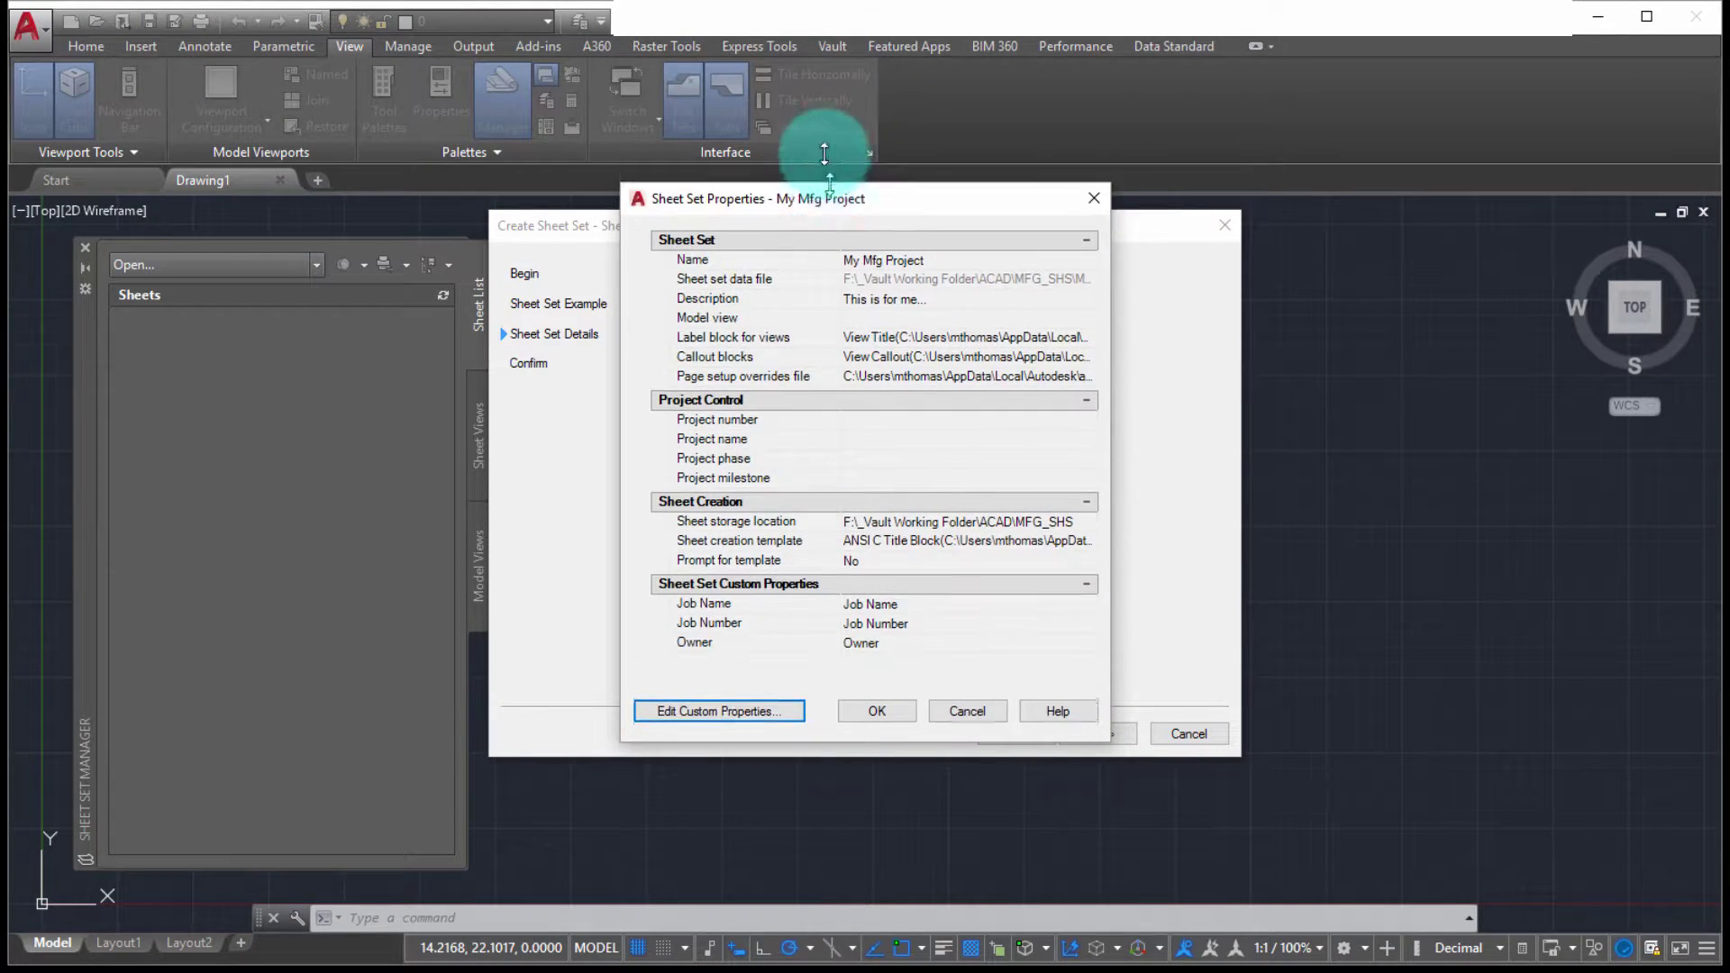
pyautogui.moveTo(818, 154); pyautogui.dragTo(814, 209)
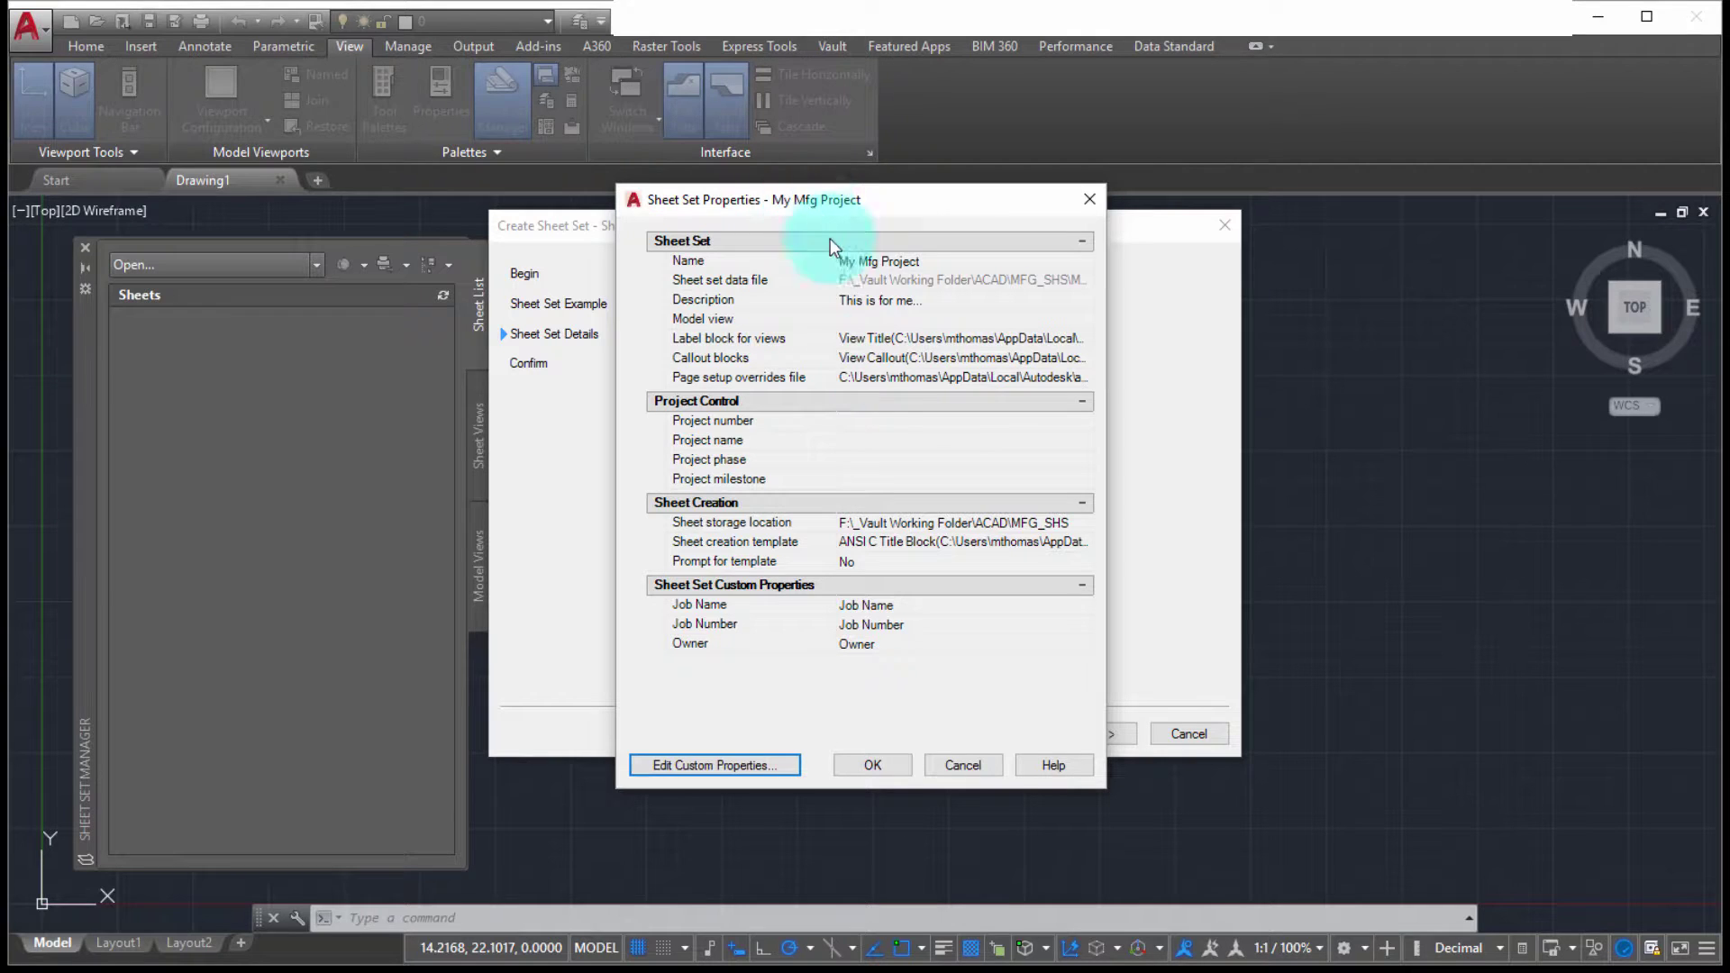
# - Set the project number to M1234-A and review the Model view locations without changes
pyautogui.click(892, 421)
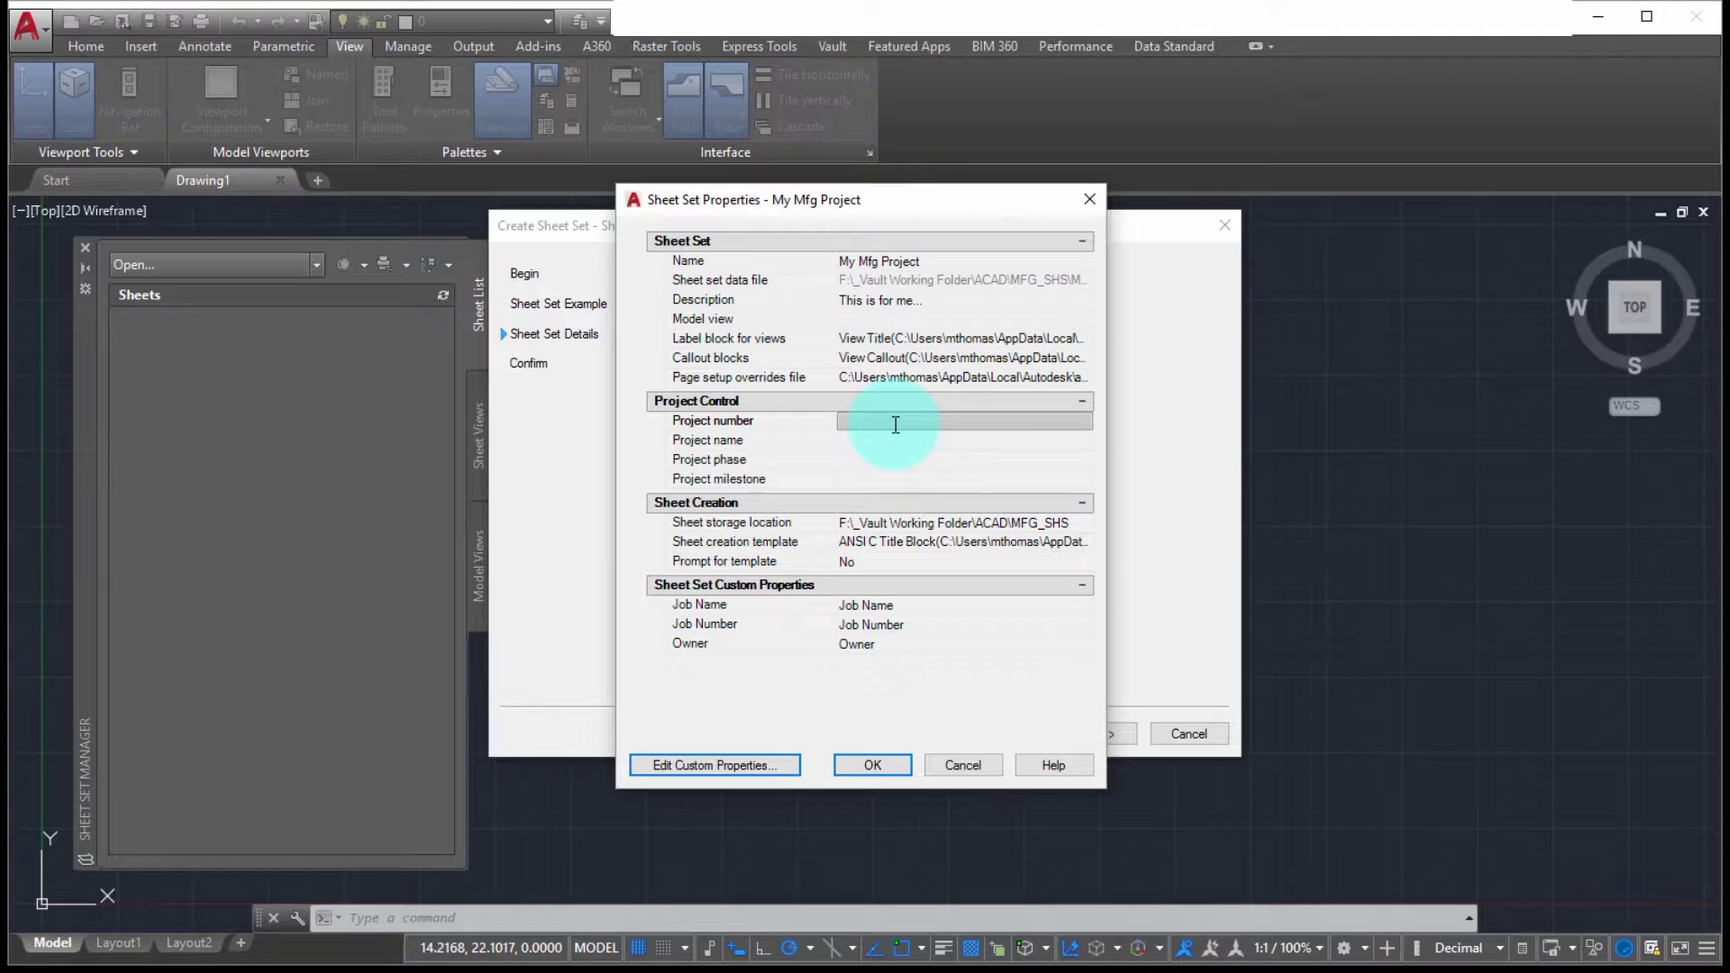
pyautogui.write('M1234-A')
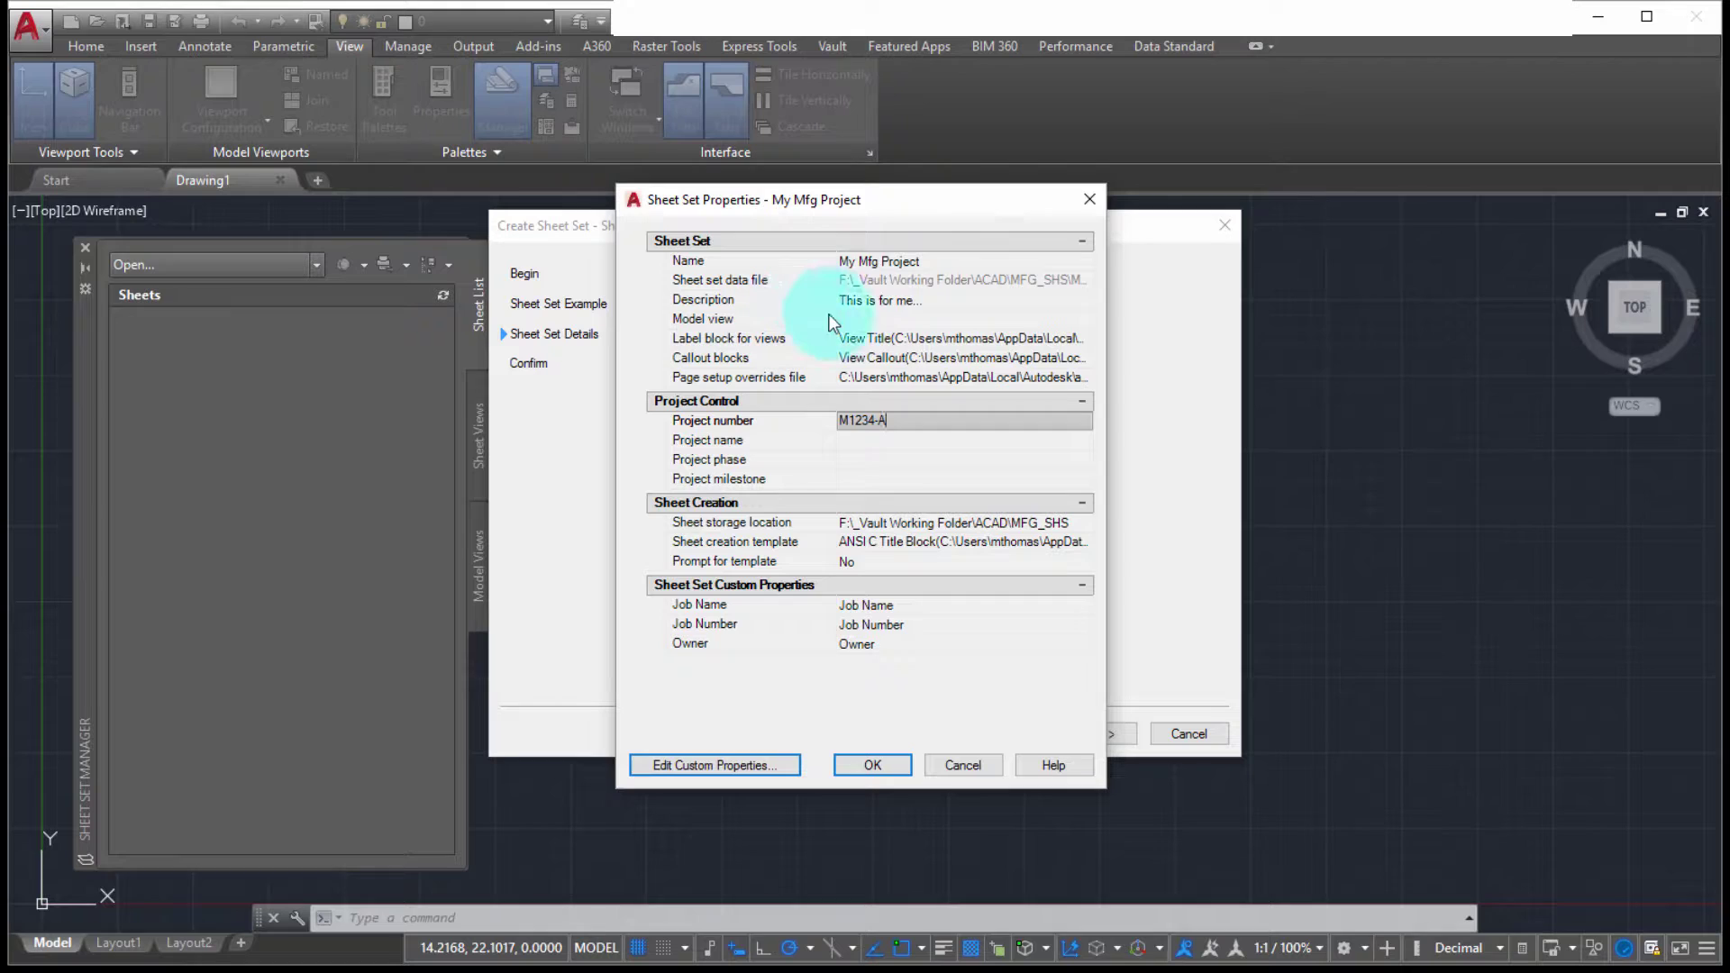
pyautogui.click(870, 320)
pyautogui.click(1082, 319)
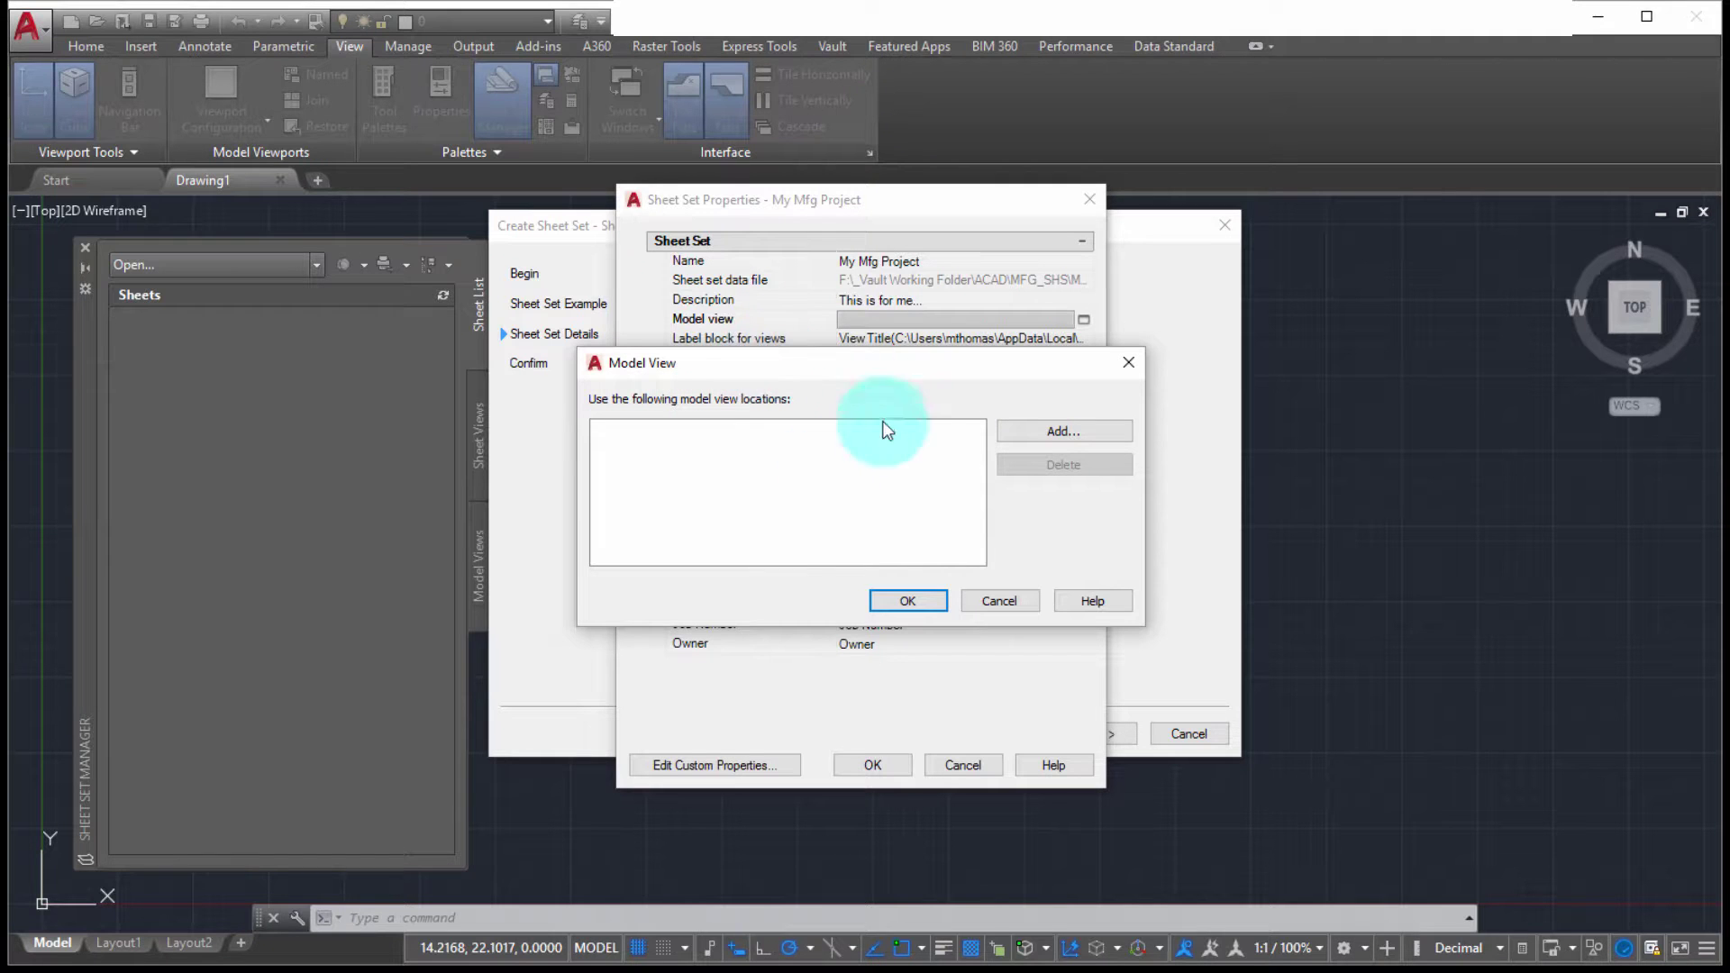
pyautogui.click(1000, 600)
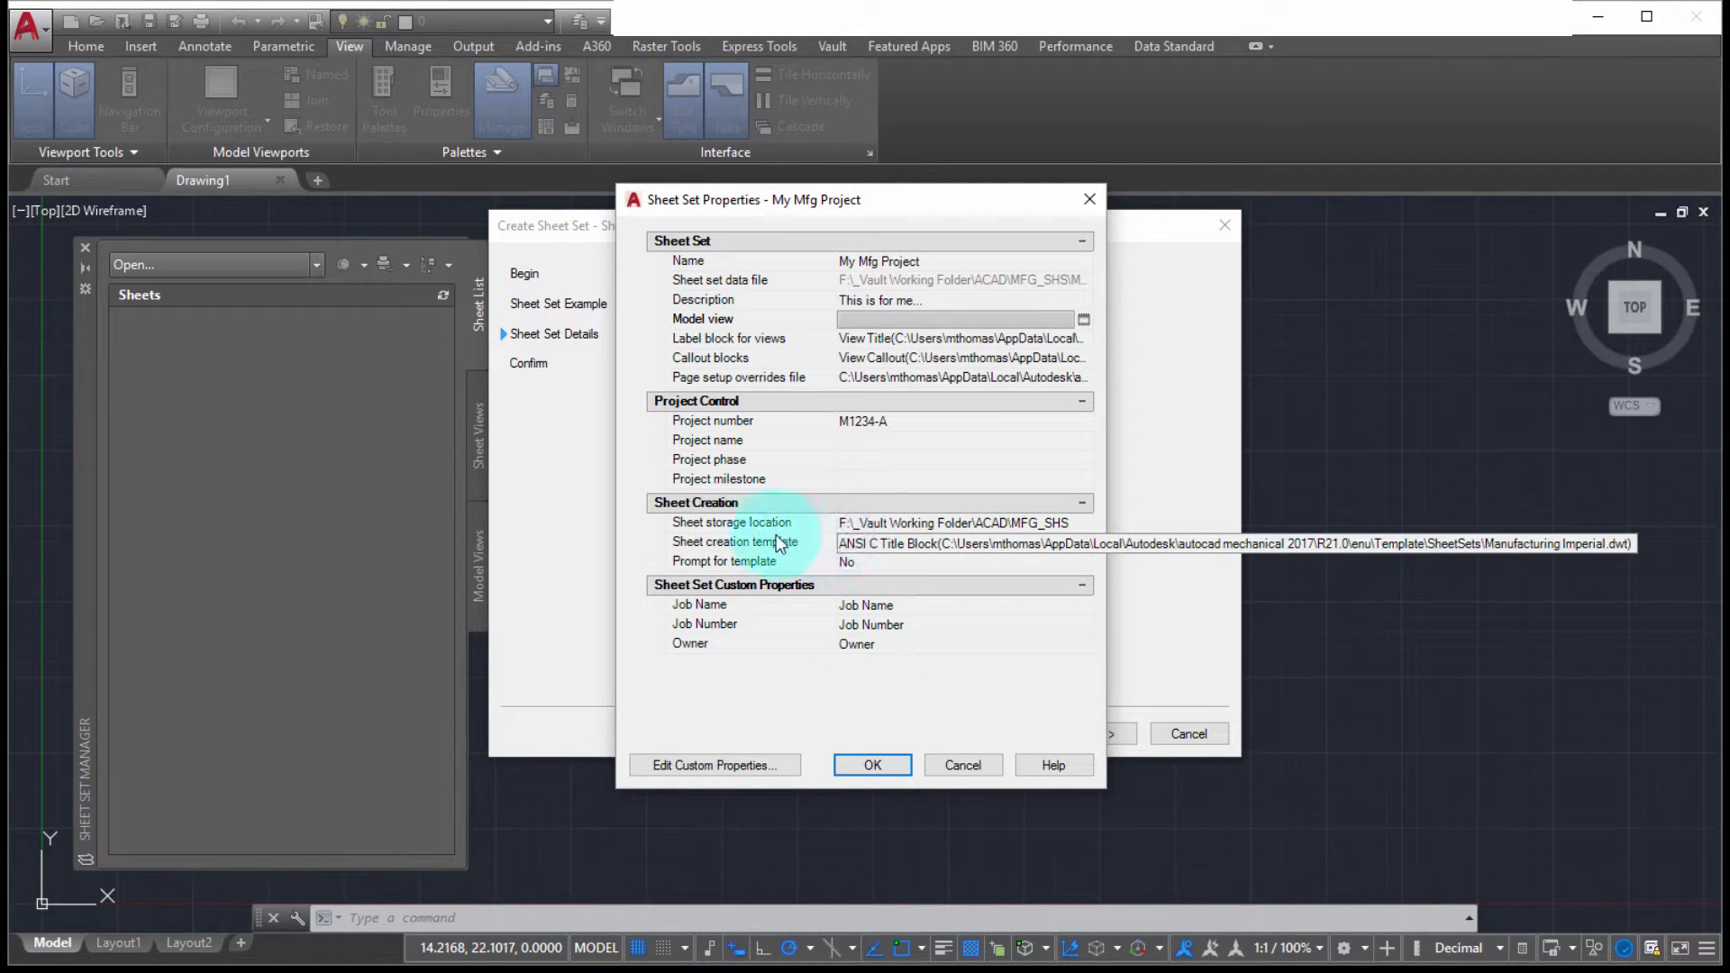
# - Set the sheet creation template to D-Size Layout from Tutorial-iMfg.dwt
pyautogui.moveTo(766, 541)
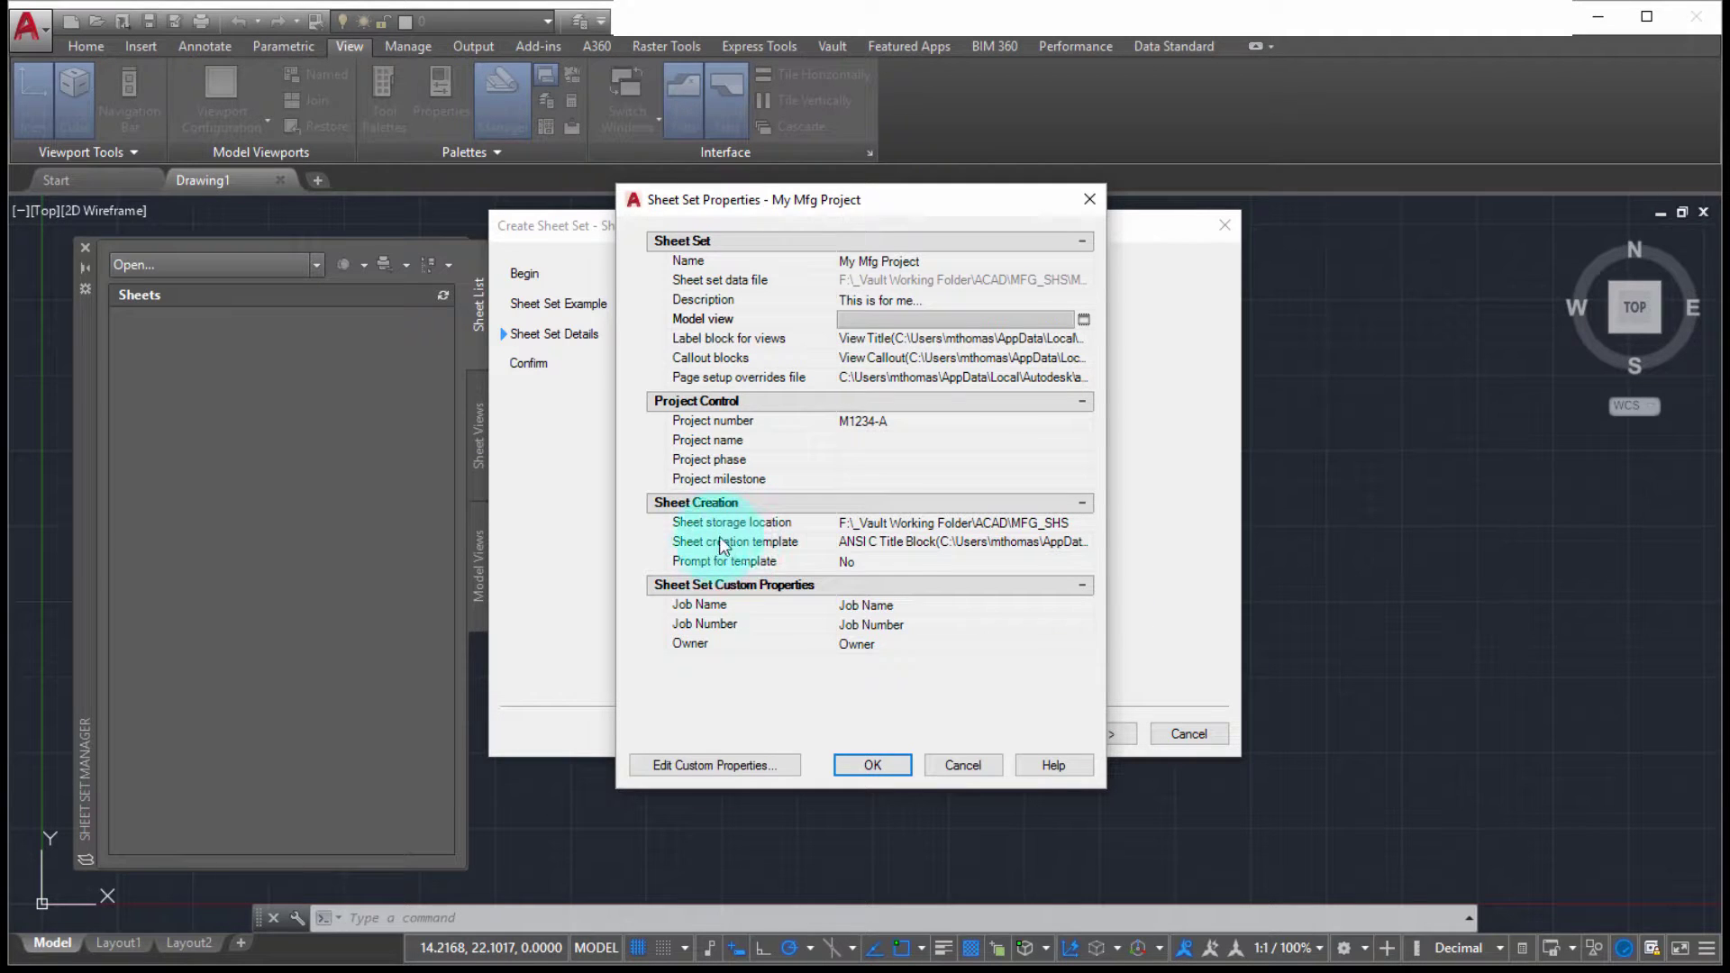
pyautogui.click(891, 541)
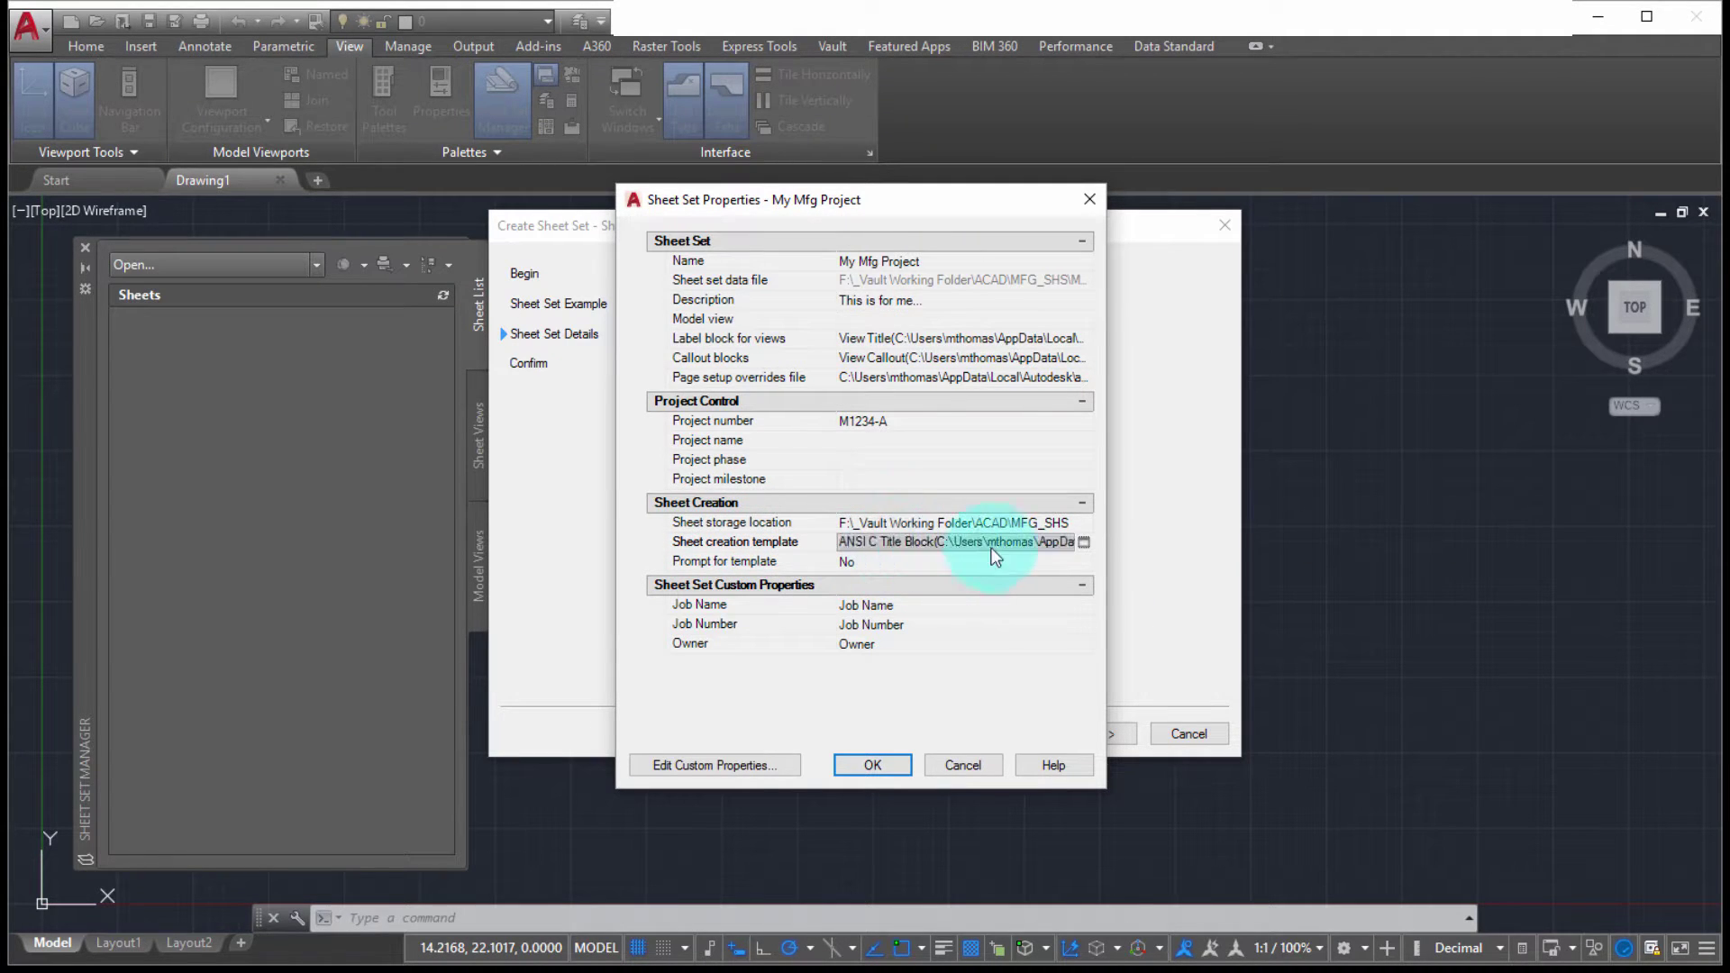
pyautogui.click(1084, 542)
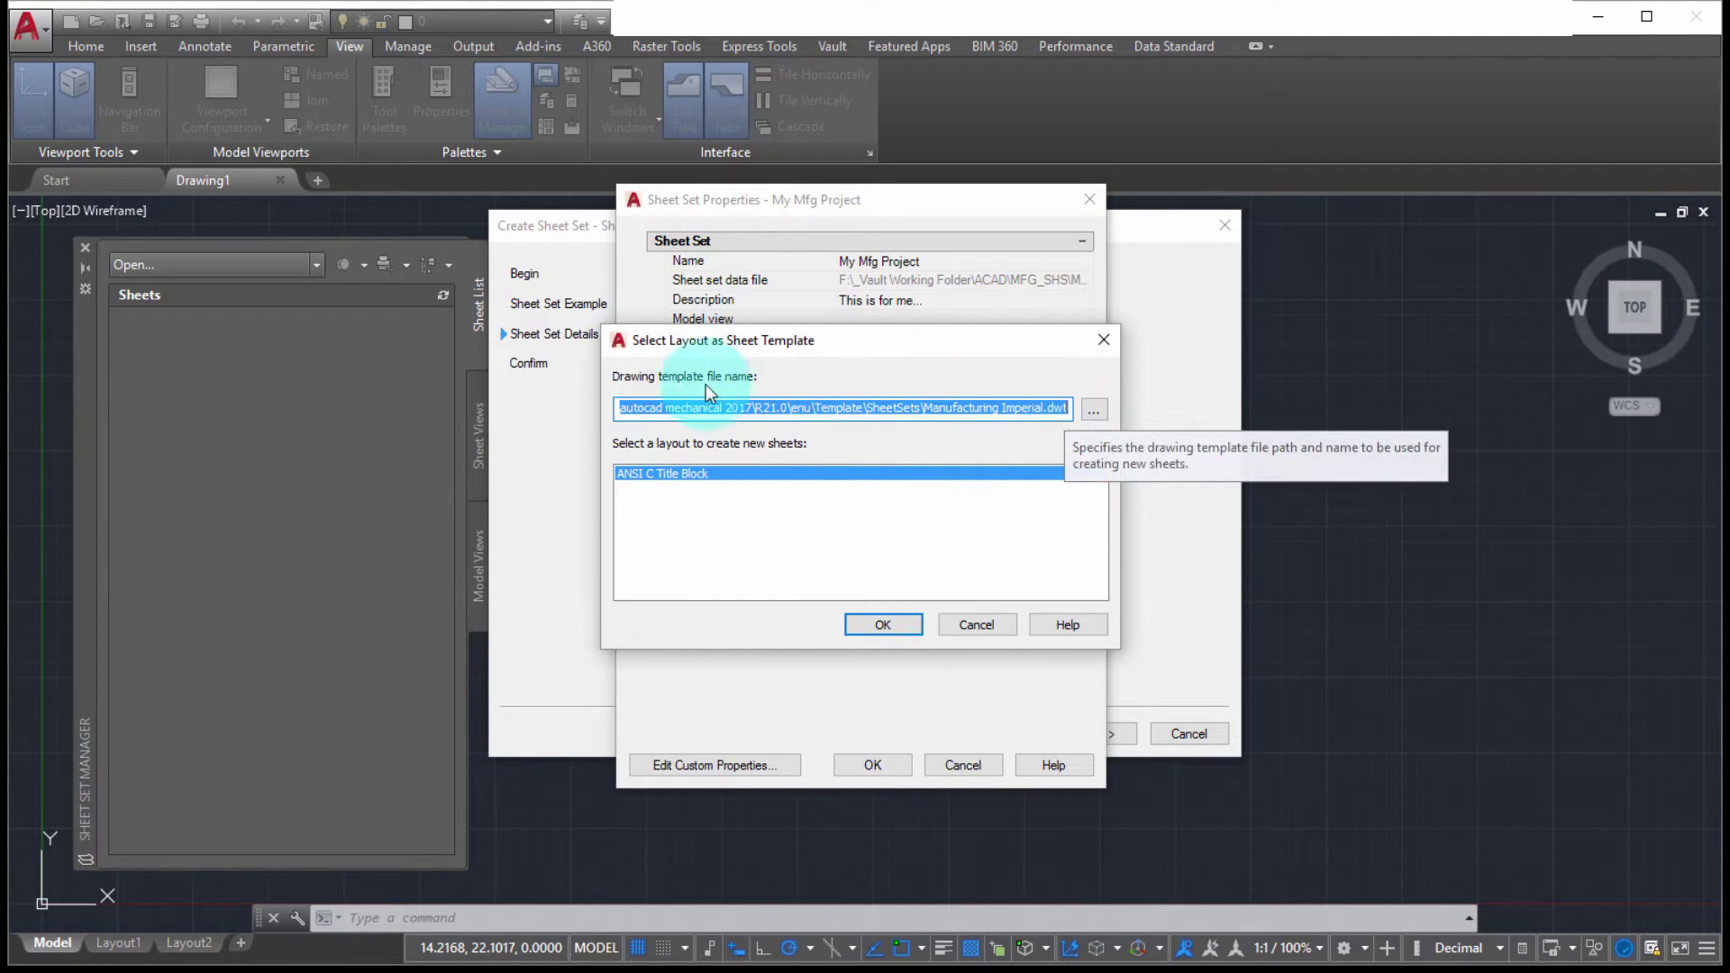
pyautogui.click(1093, 409)
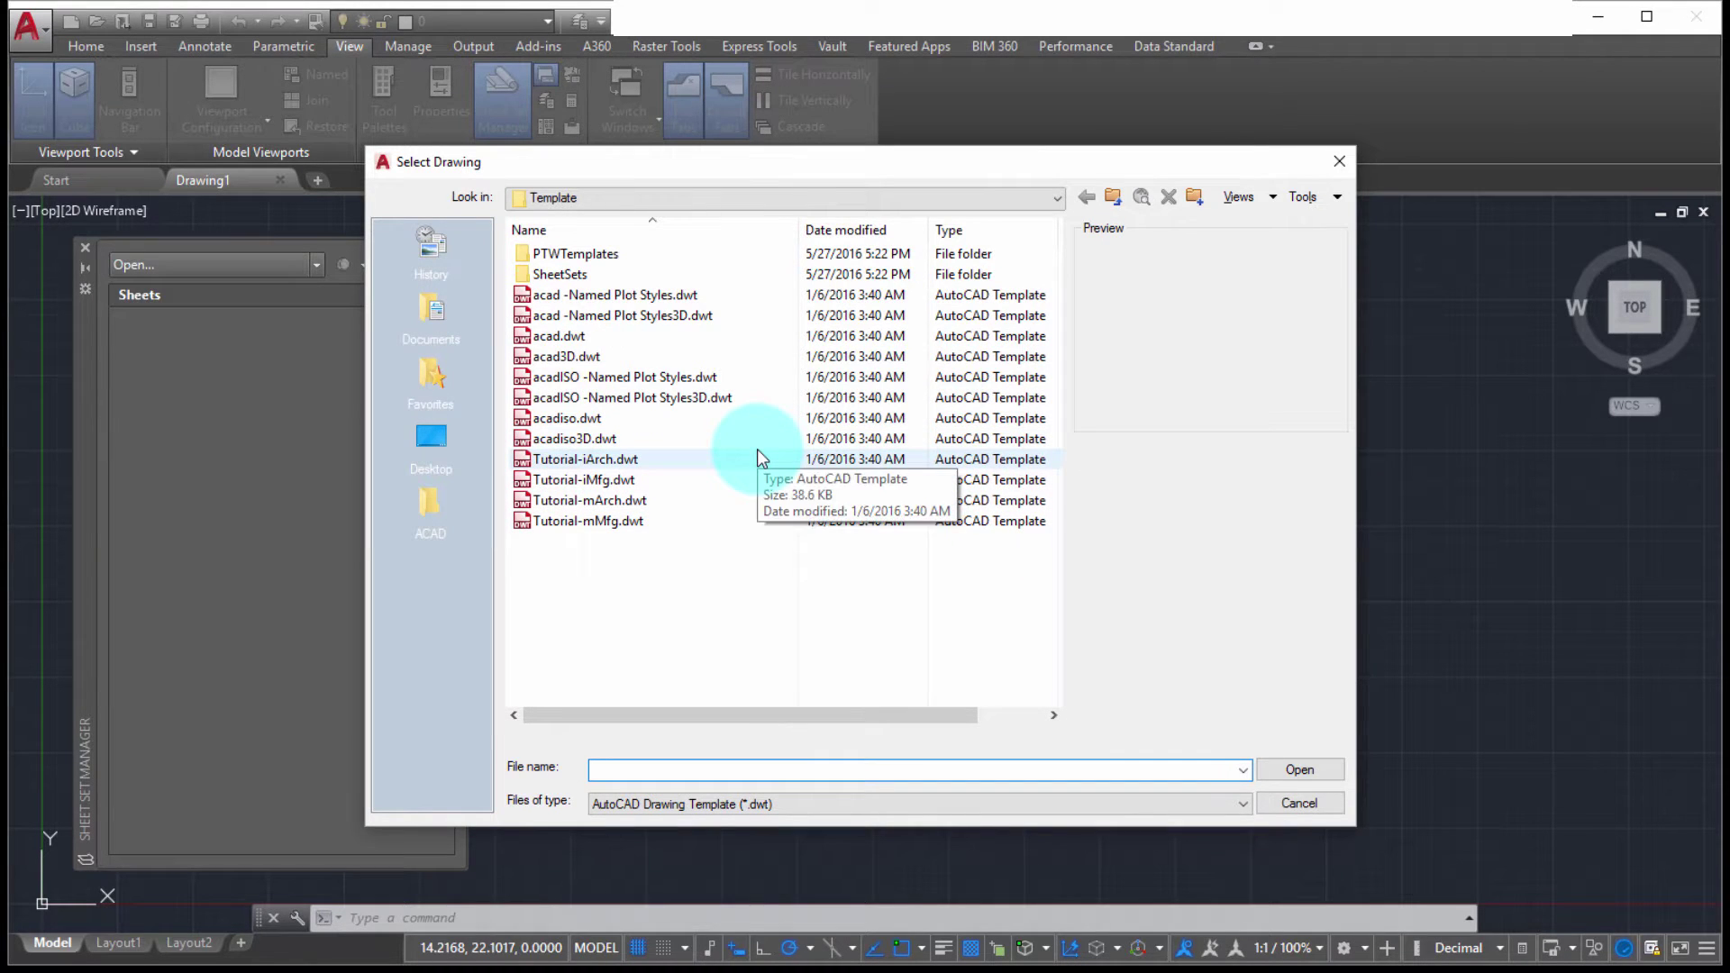
pyautogui.click(622, 480)
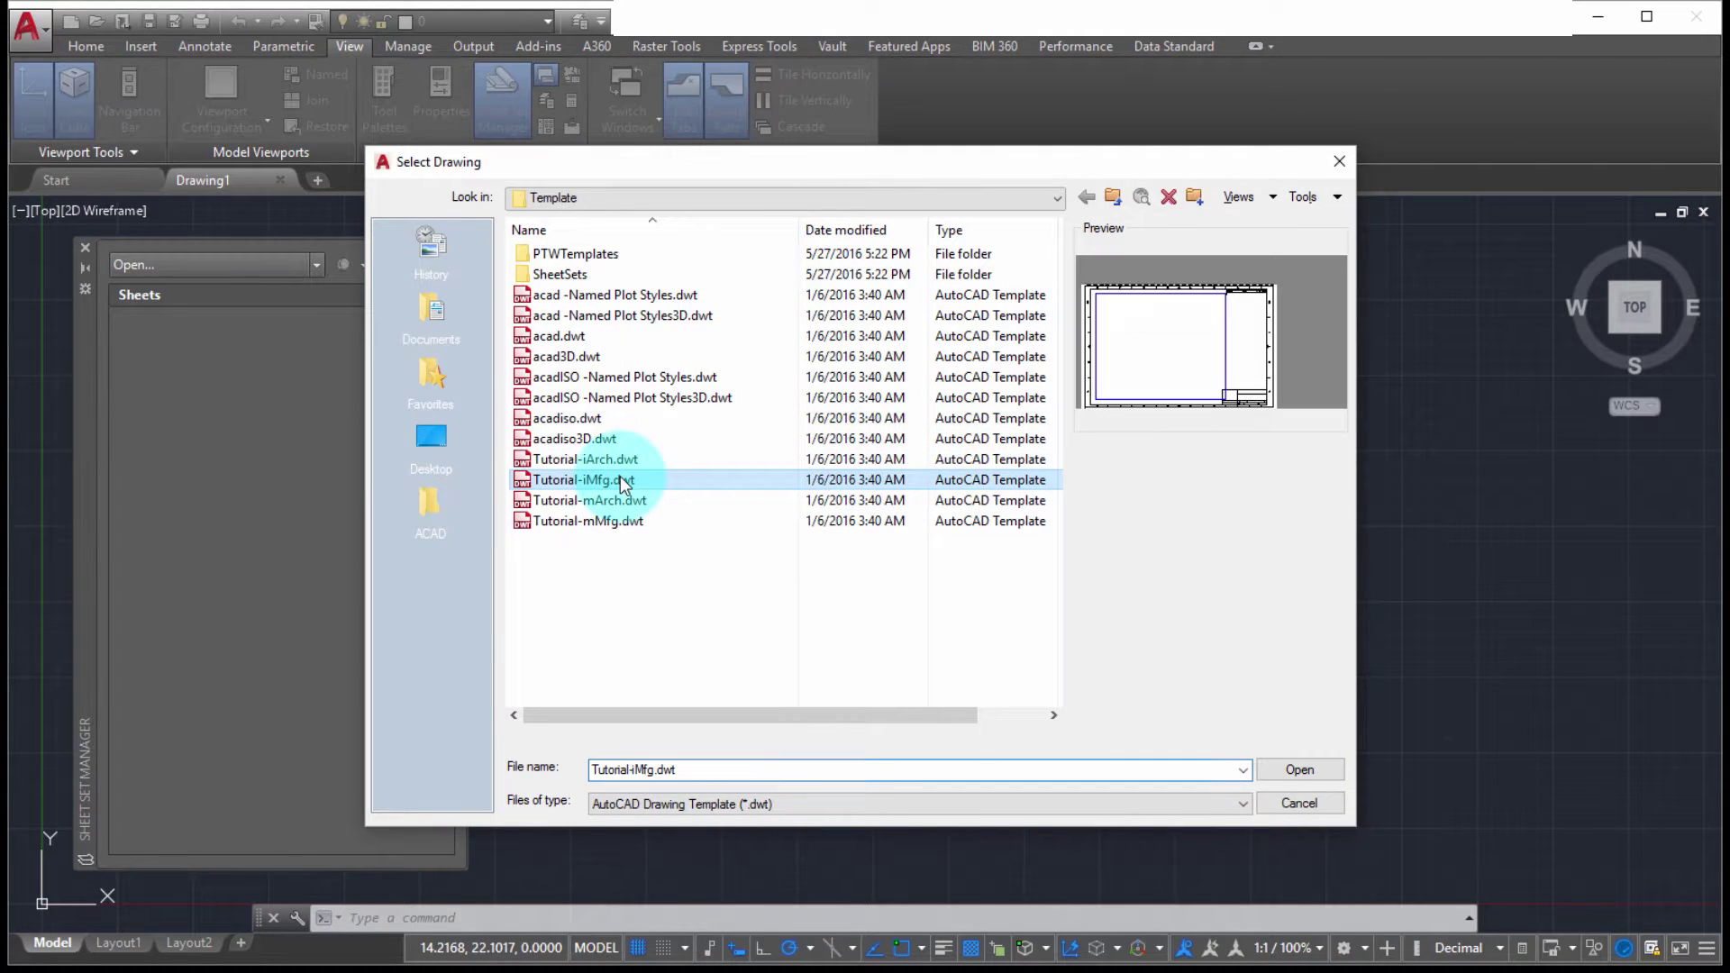
pyautogui.doubleClick(623, 481)
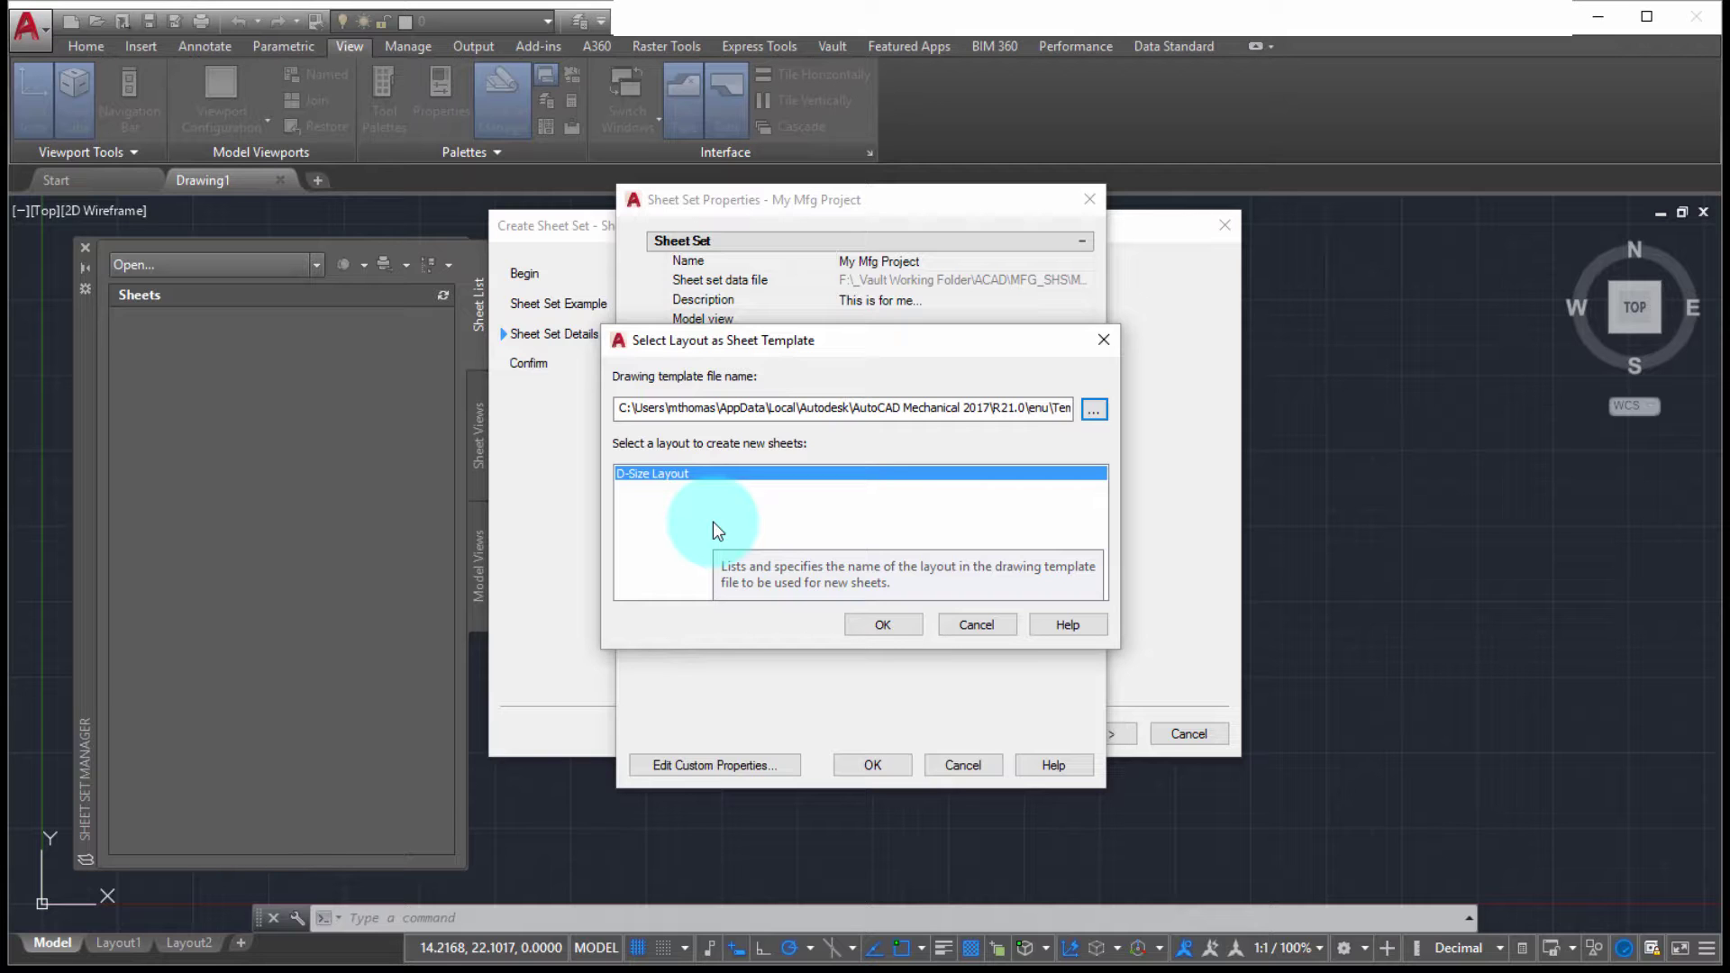
pyautogui.click(883, 622)
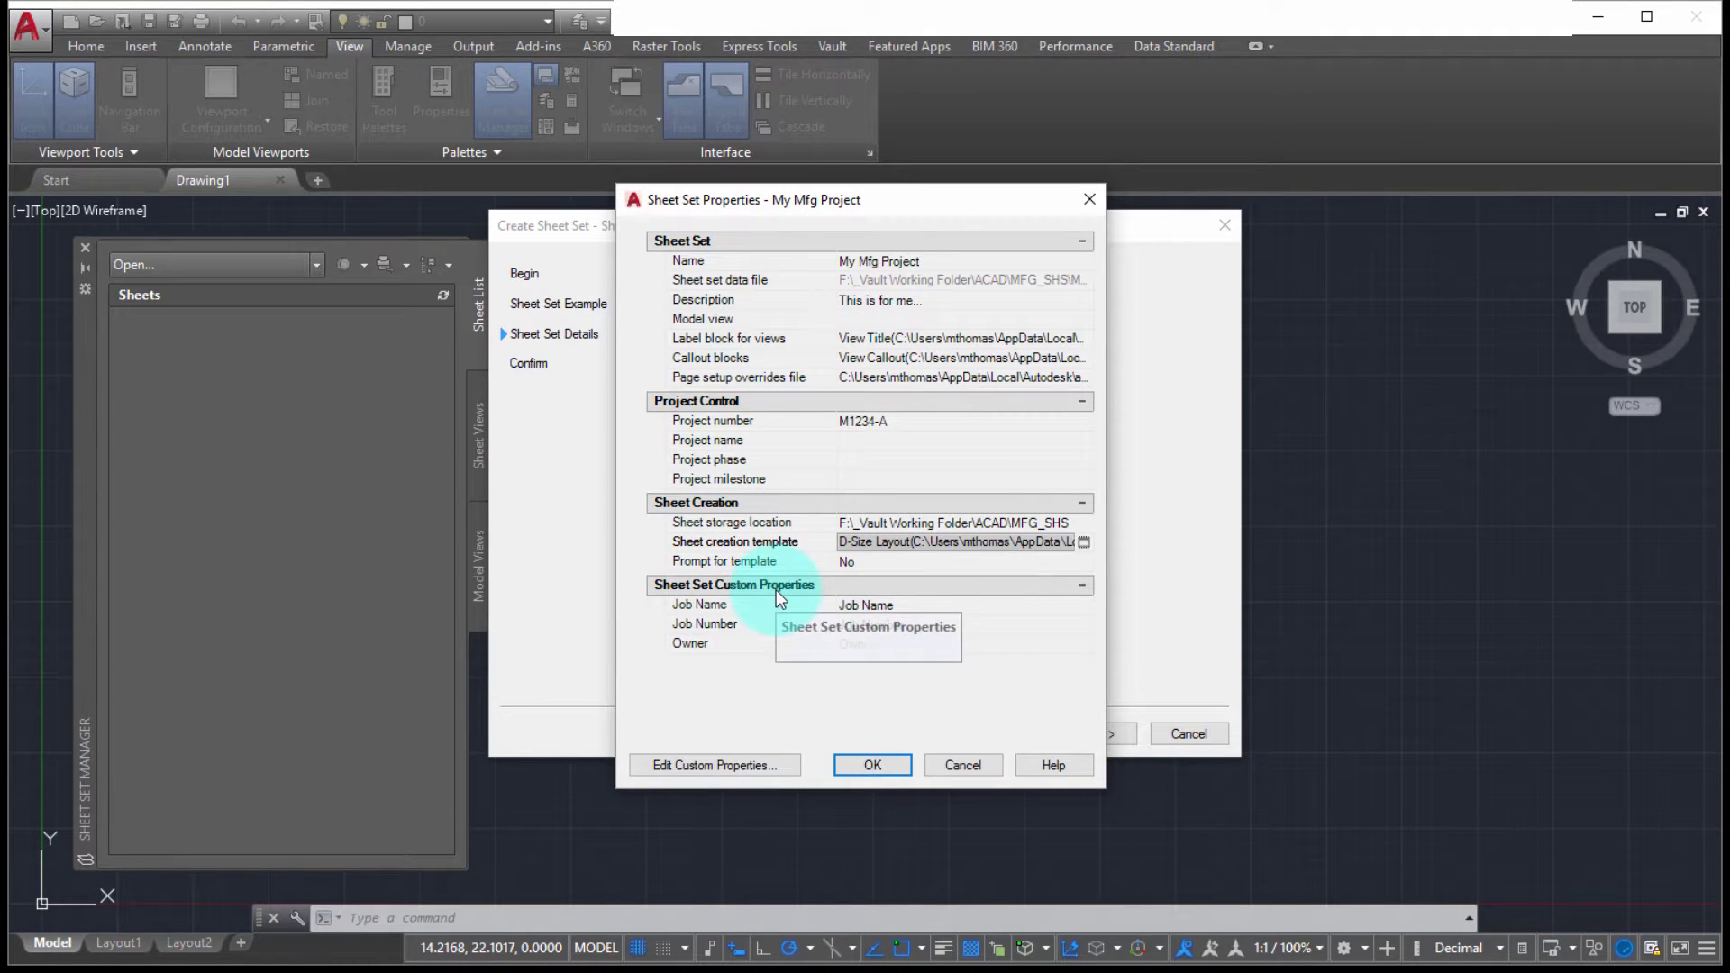
# - Add a custom property 'Product Type' with default value D&M
pyautogui.click(873, 605)
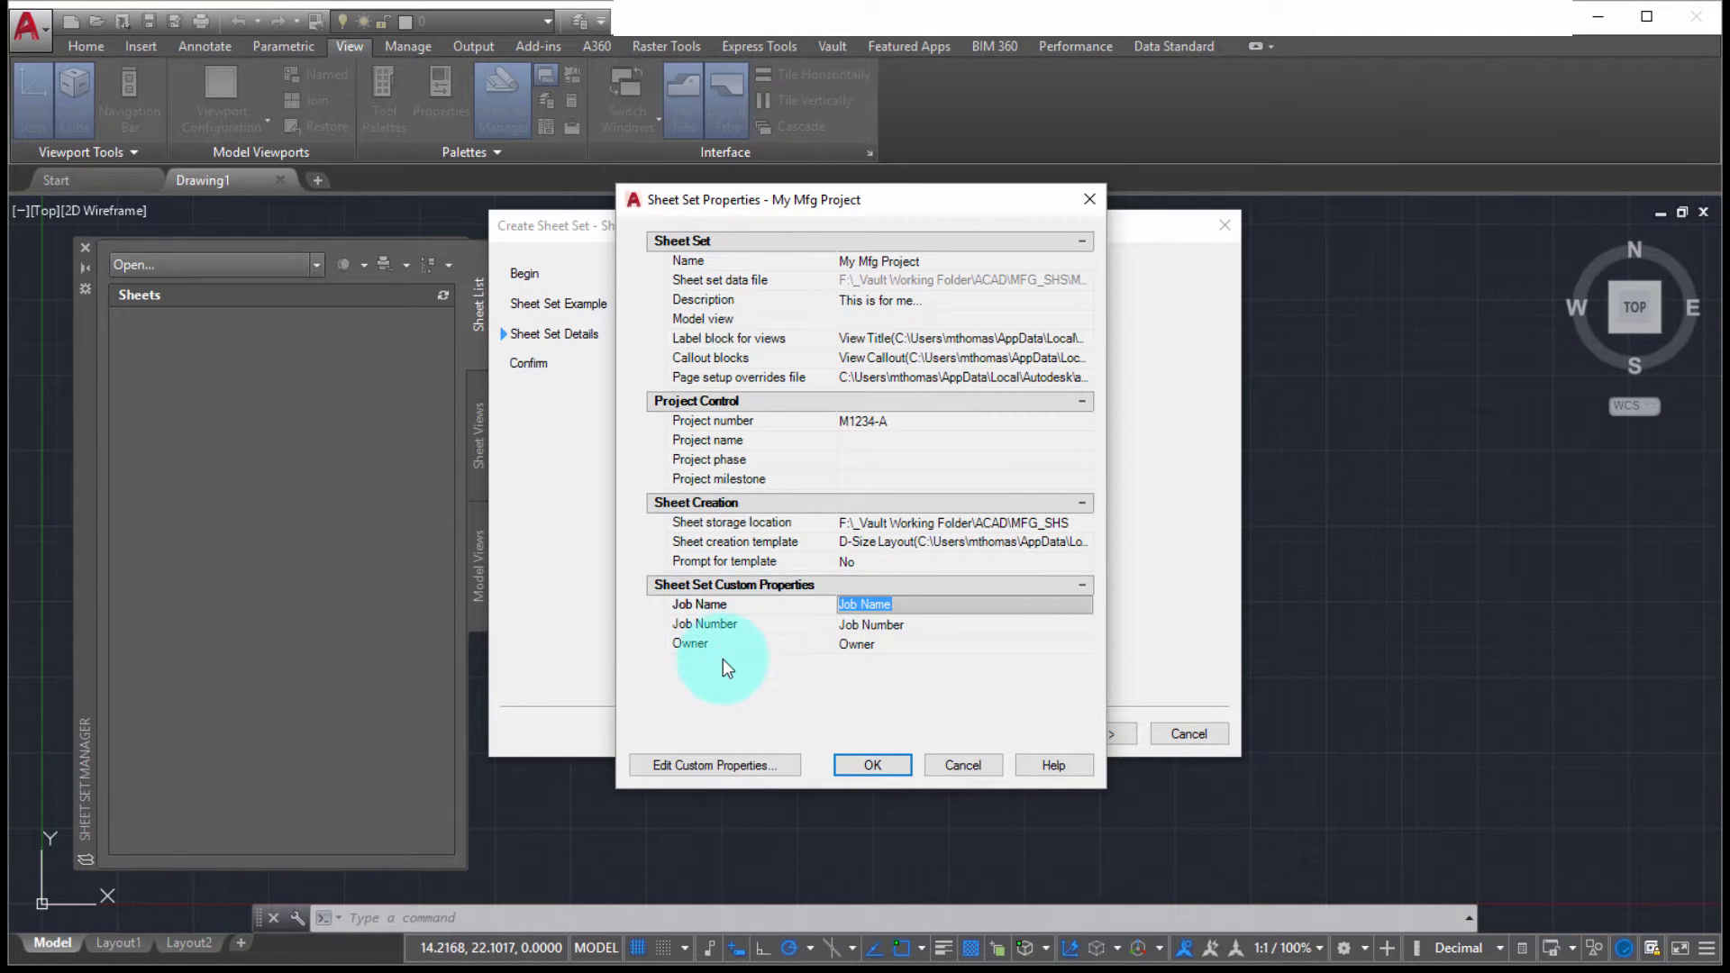
pyautogui.click(717, 765)
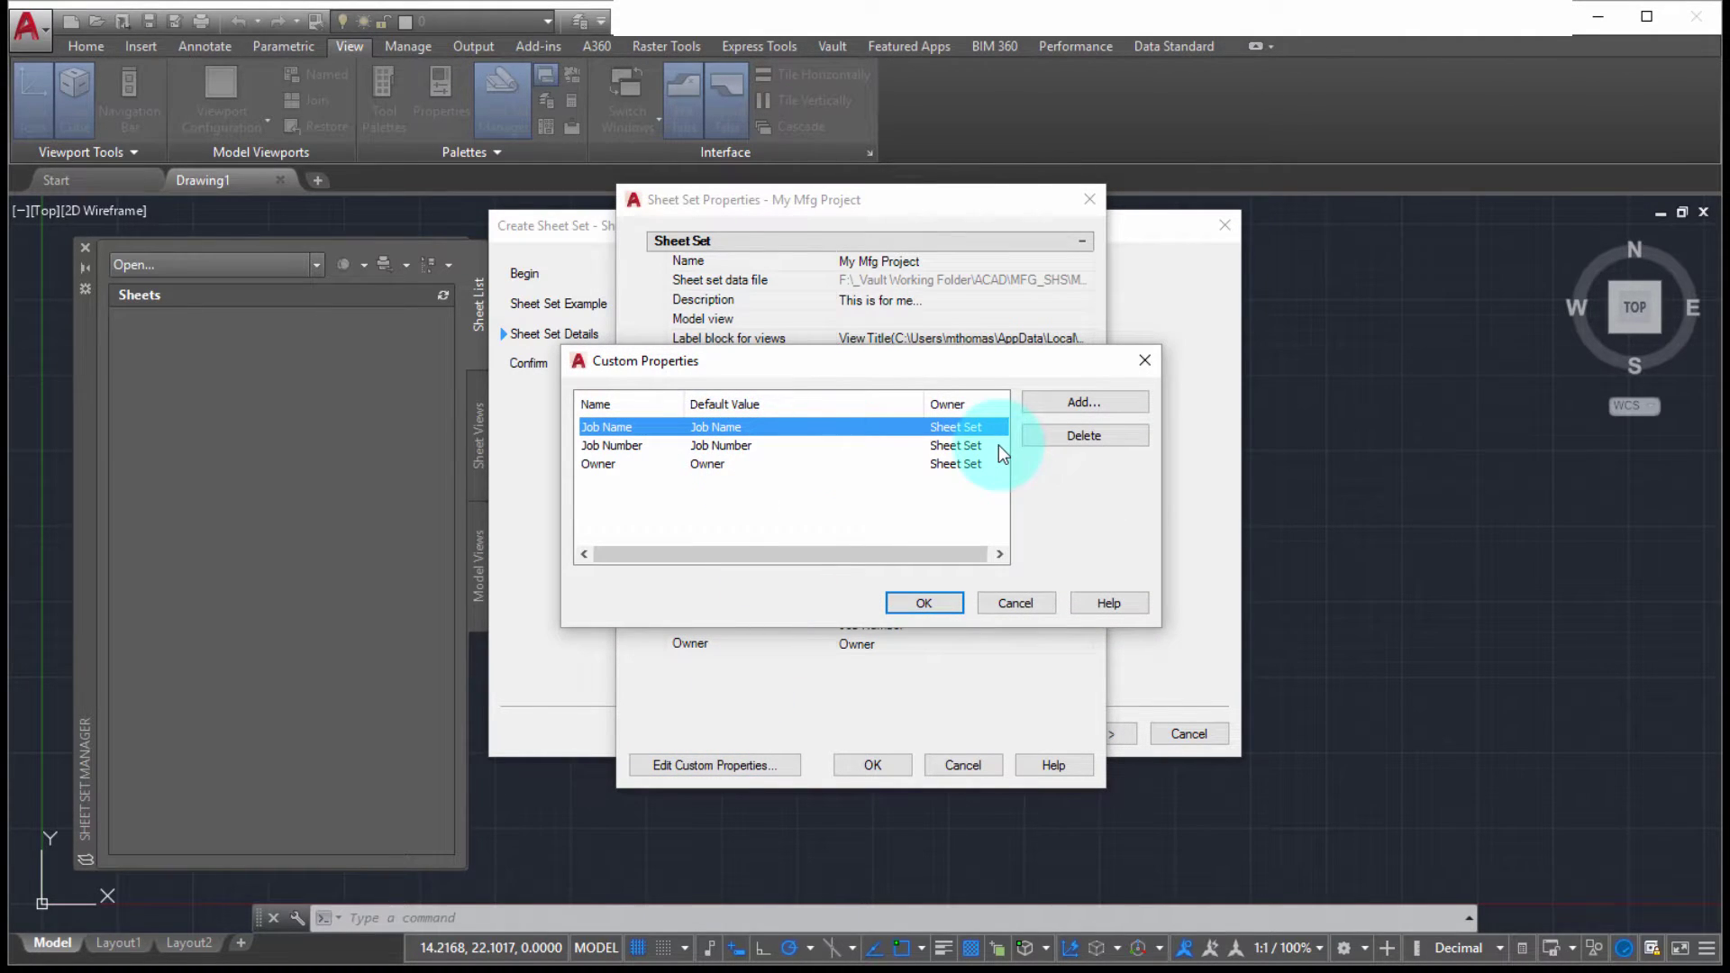
pyautogui.click(1081, 399)
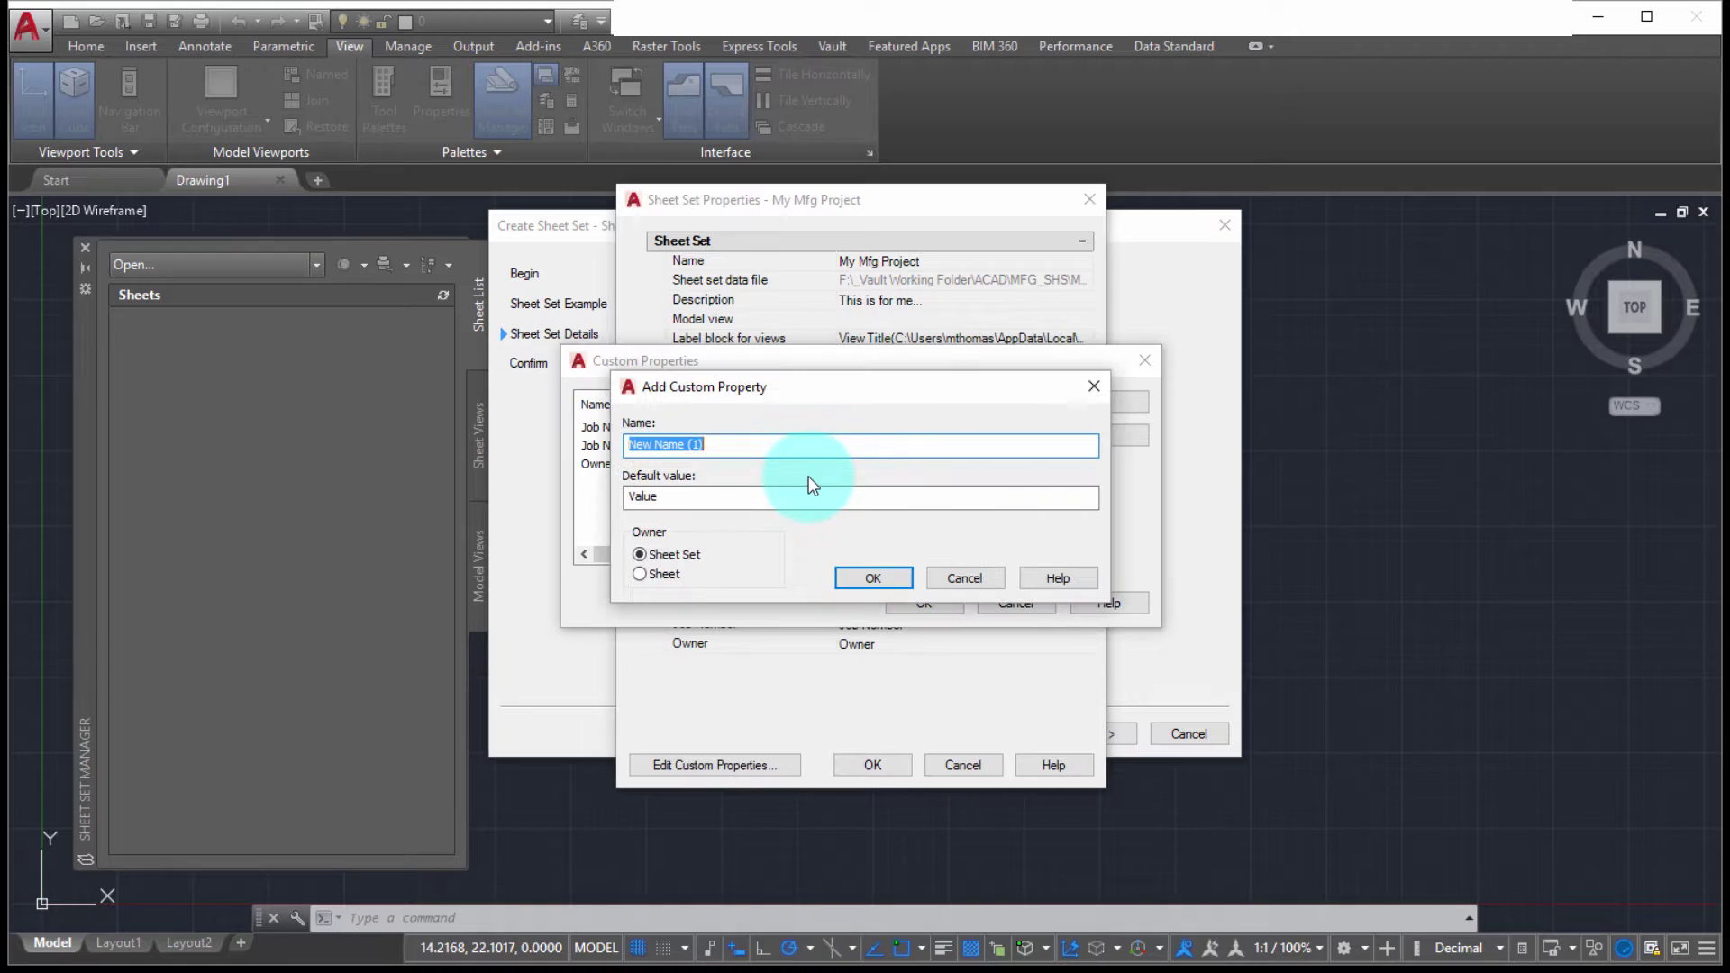
pyautogui.write('Customer')
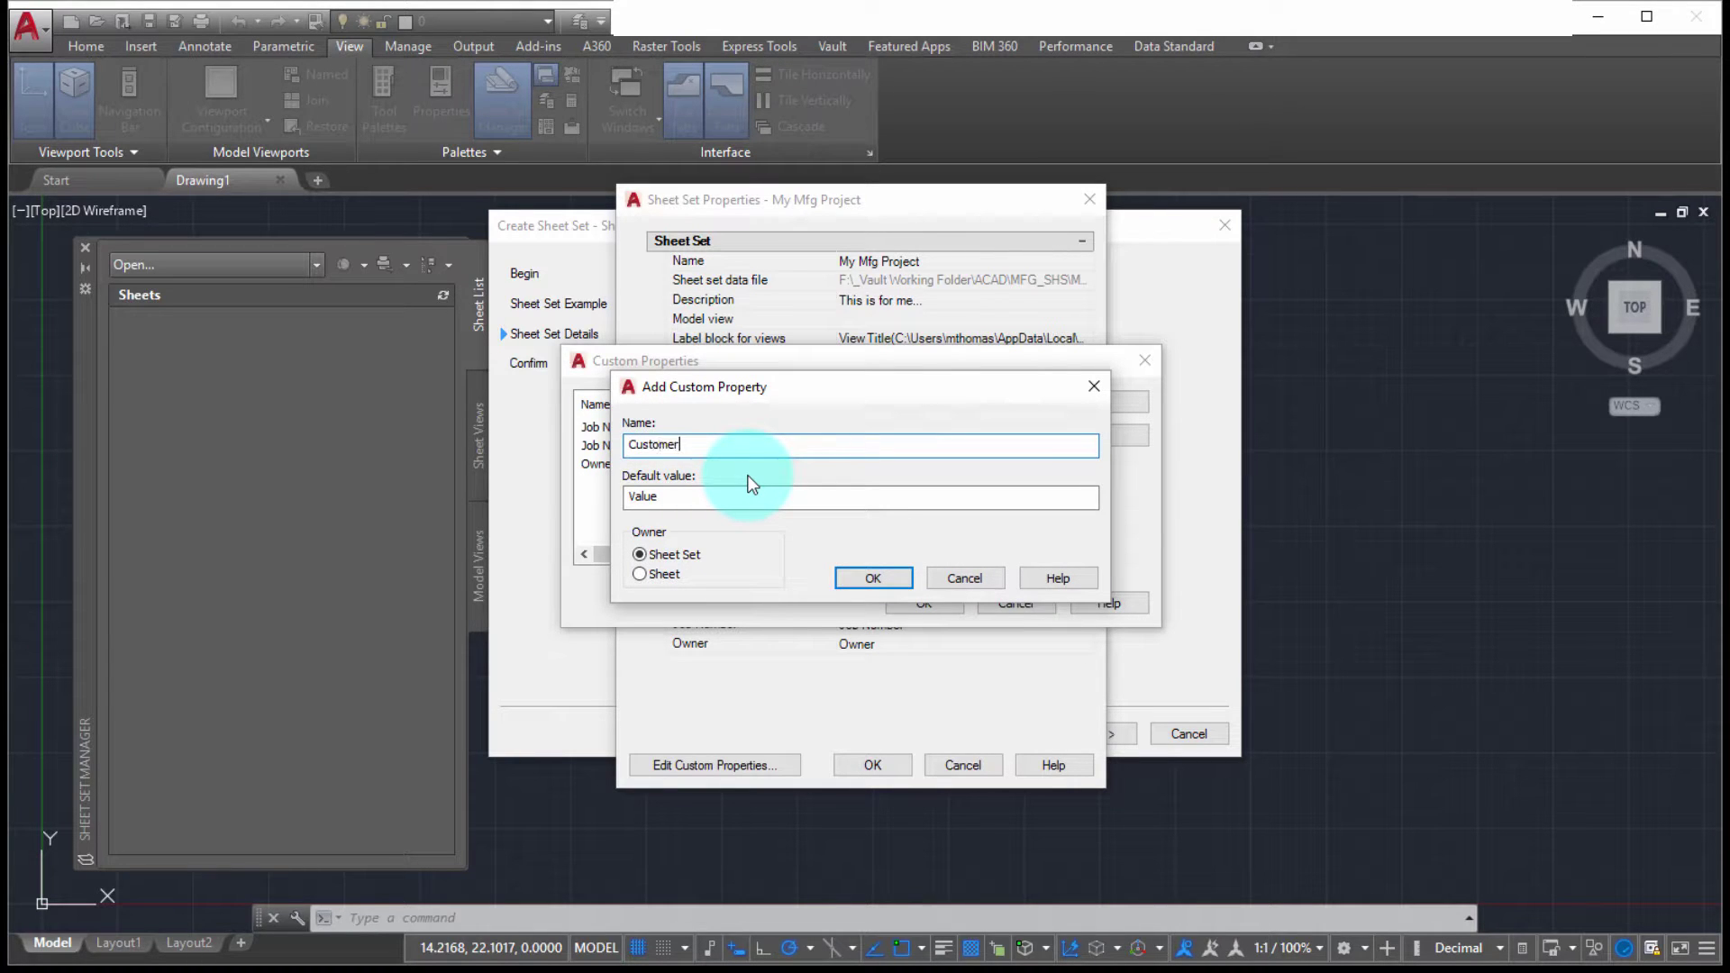
pyautogui.press('Tab')
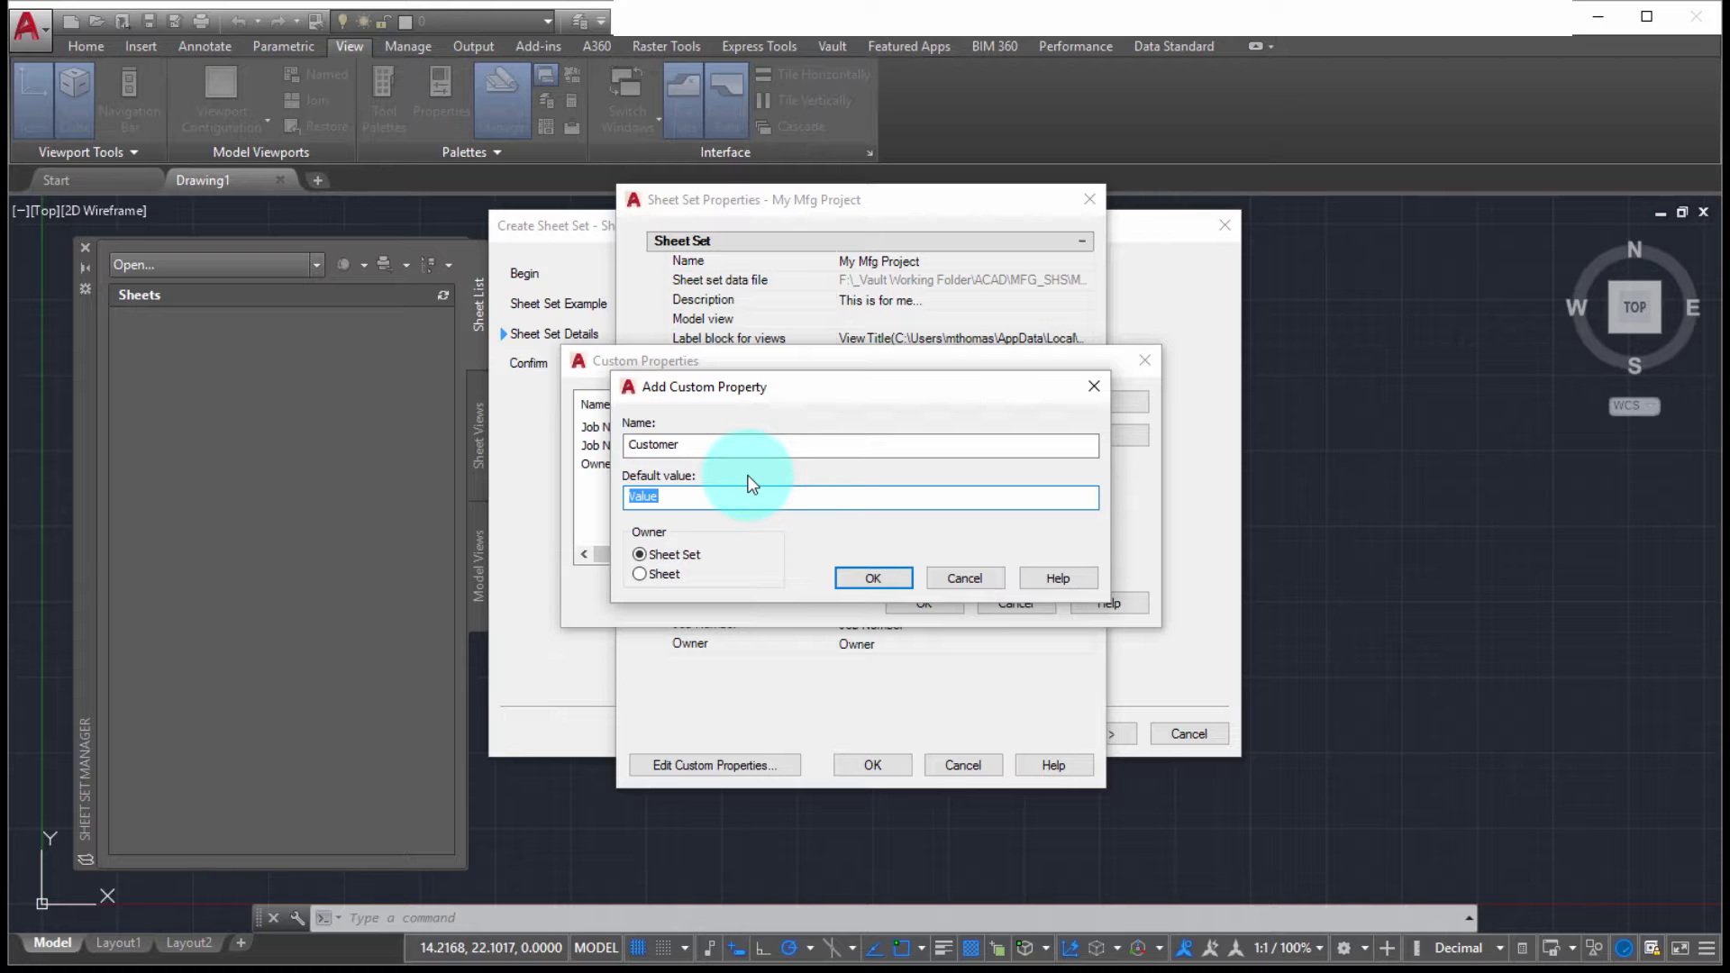
pyautogui.write('D&M')
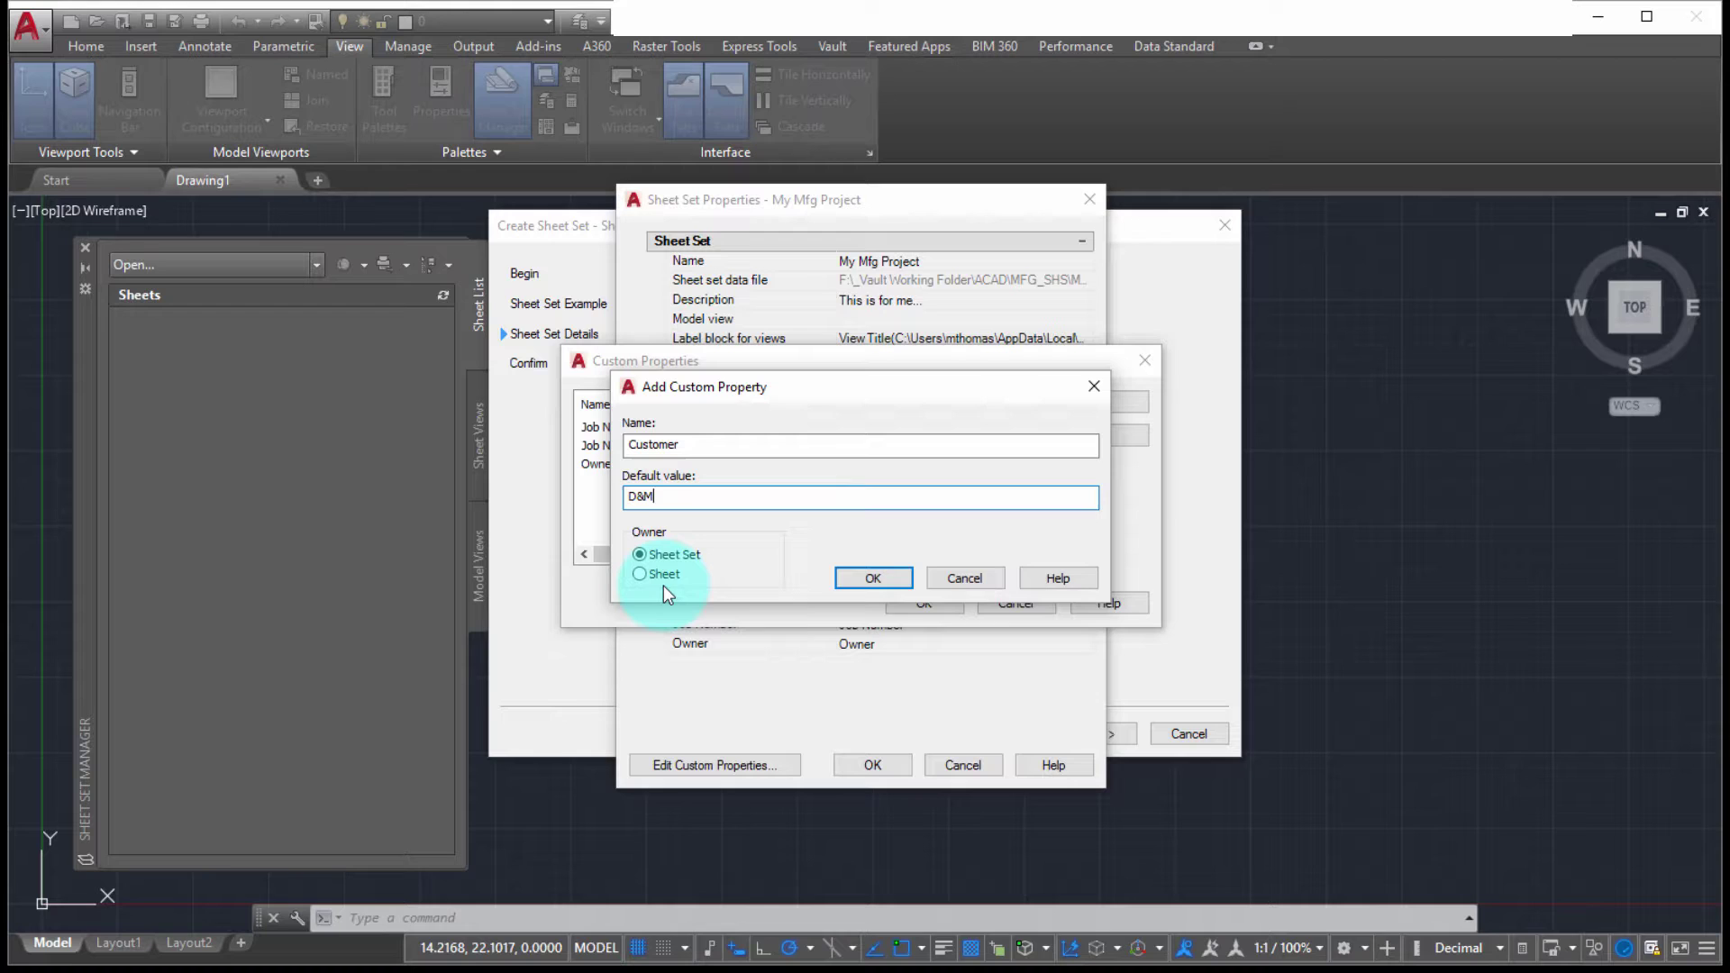
pyautogui.moveTo(694, 445); pyautogui.dragTo(595, 444)
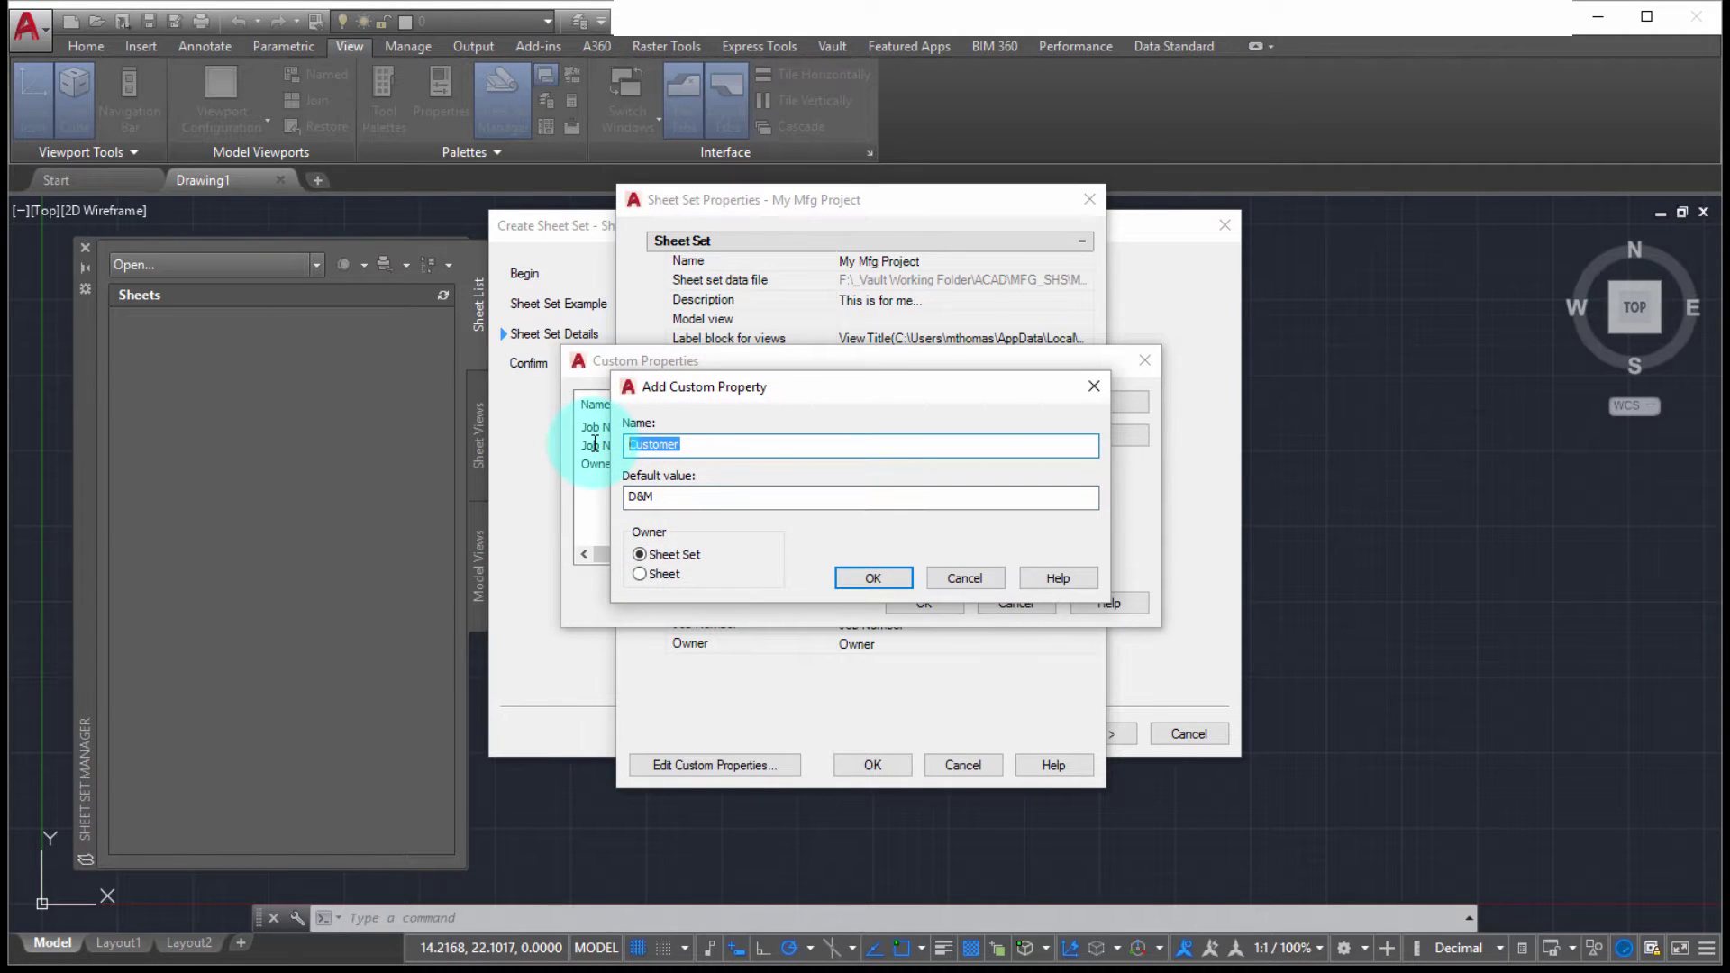
pyautogui.write('Project')
pyautogui.press('BackSpace')
pyautogui.press('BackSpace')
pyautogui.press('BackSpace')
pyautogui.press('BackSpace')
pyautogui.press('BackSpace')
pyautogui.press('BackSpace')
pyautogui.press('BackSpace')
pyautogui.write('Product Type')
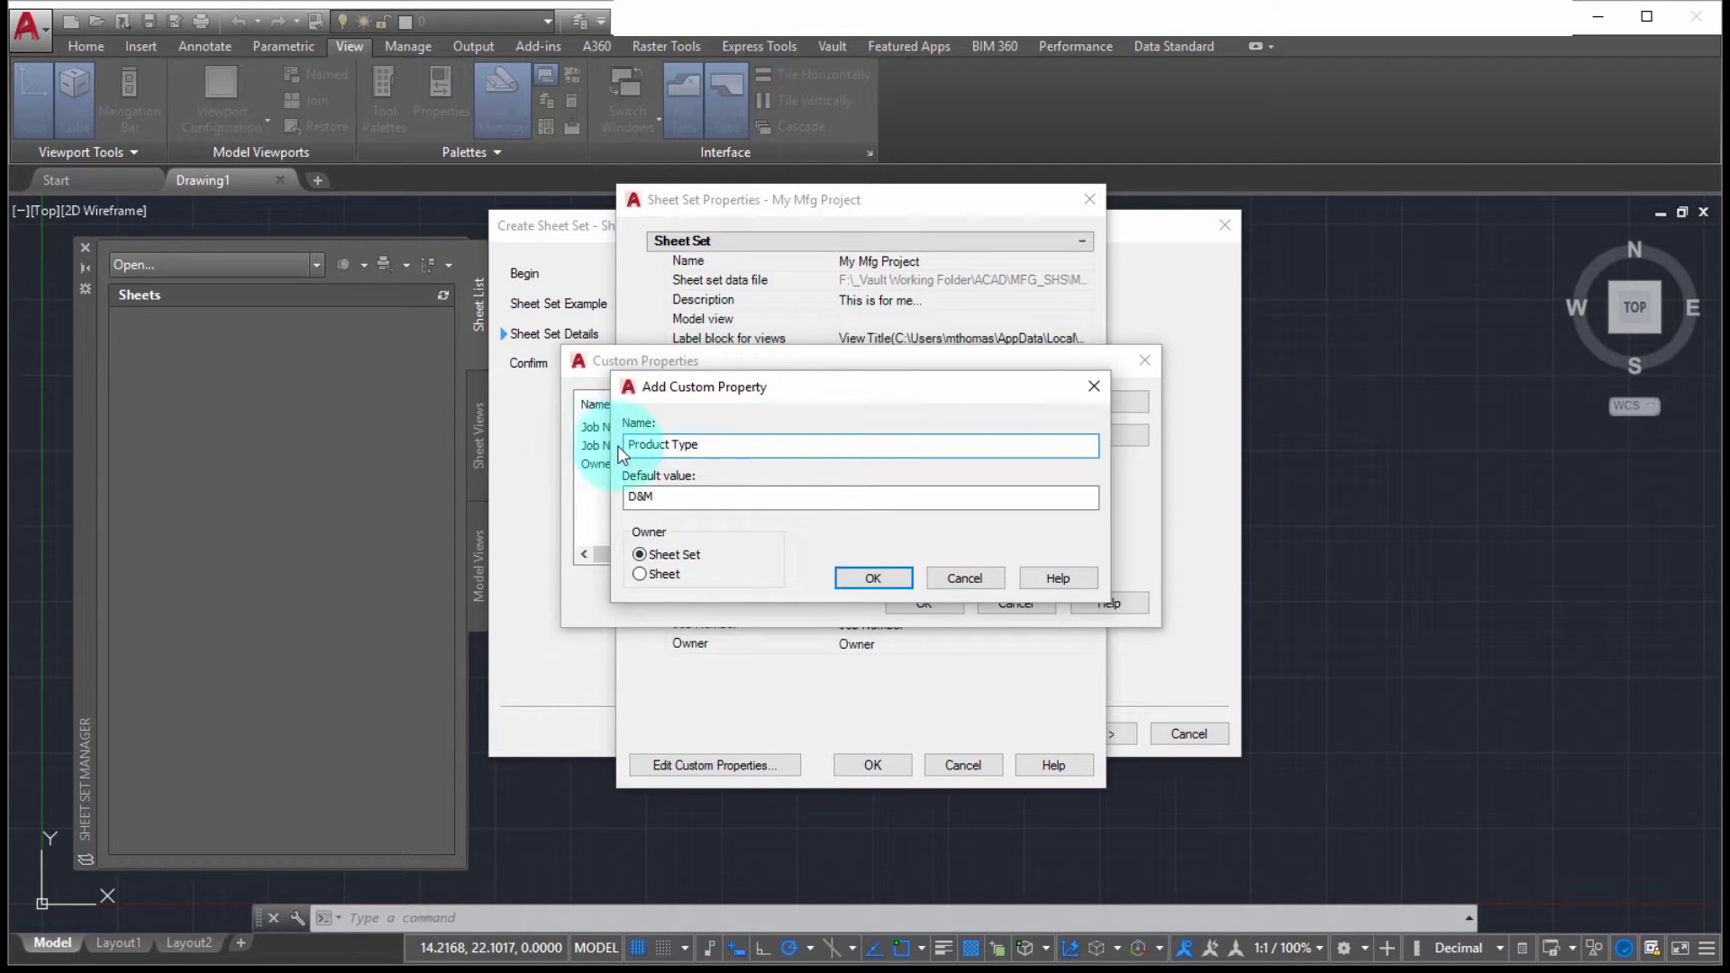
pyautogui.click(873, 578)
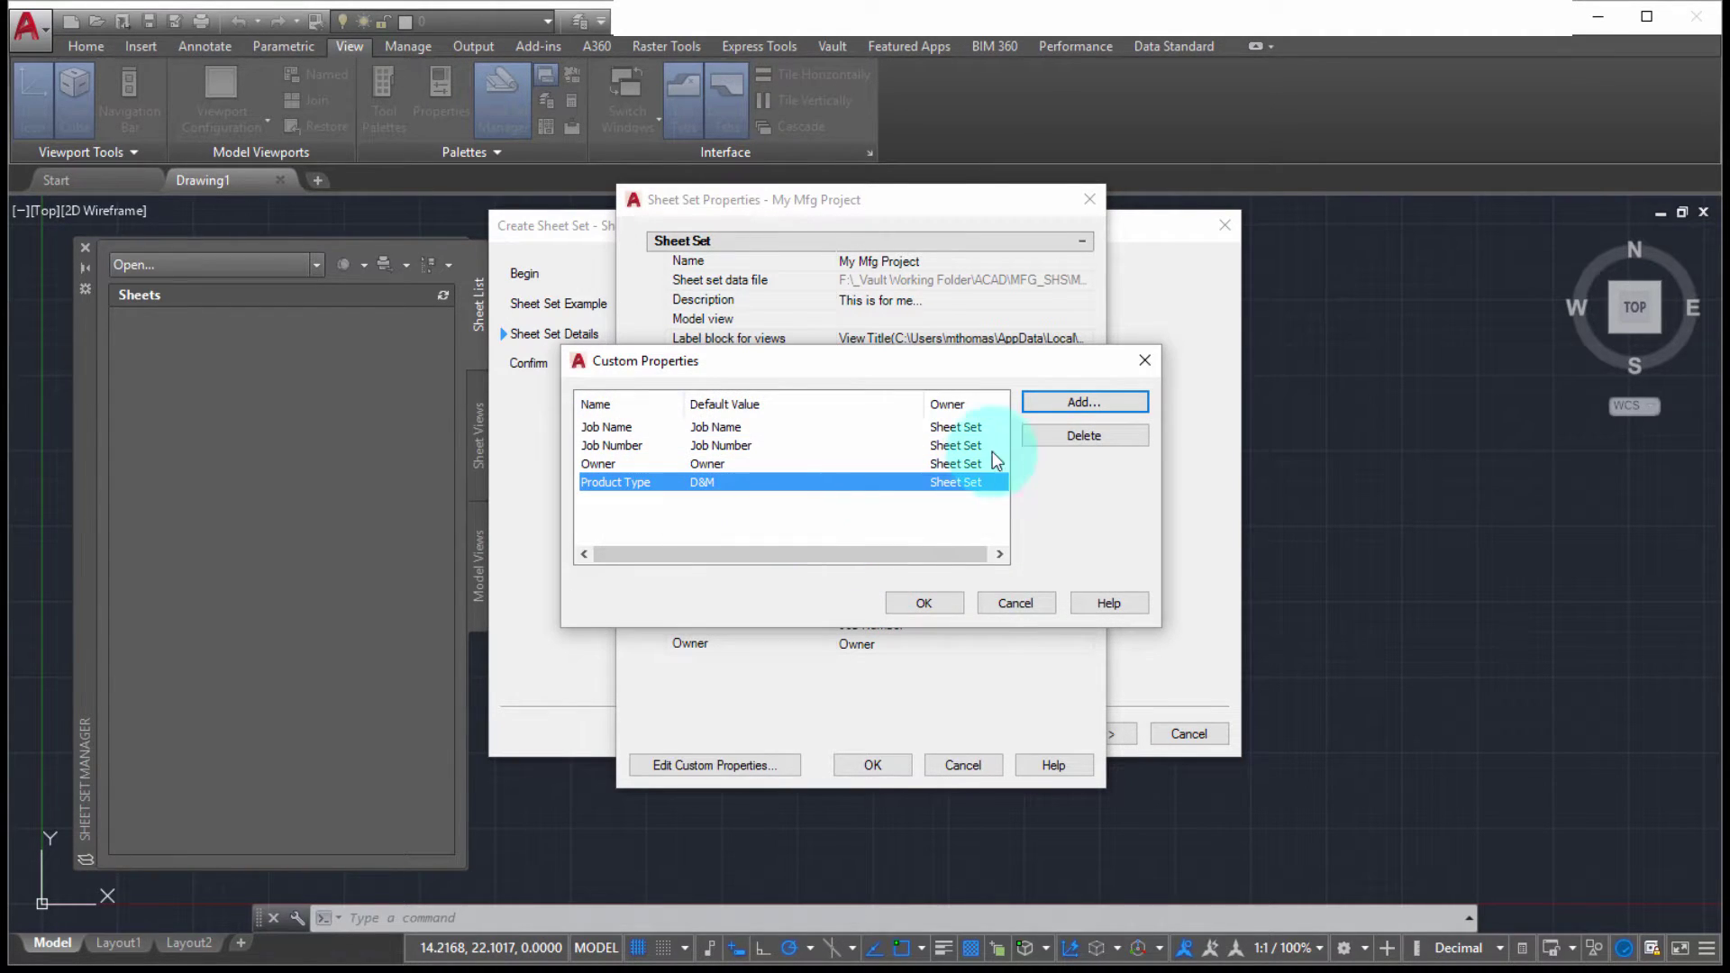
pyautogui.click(944, 602)
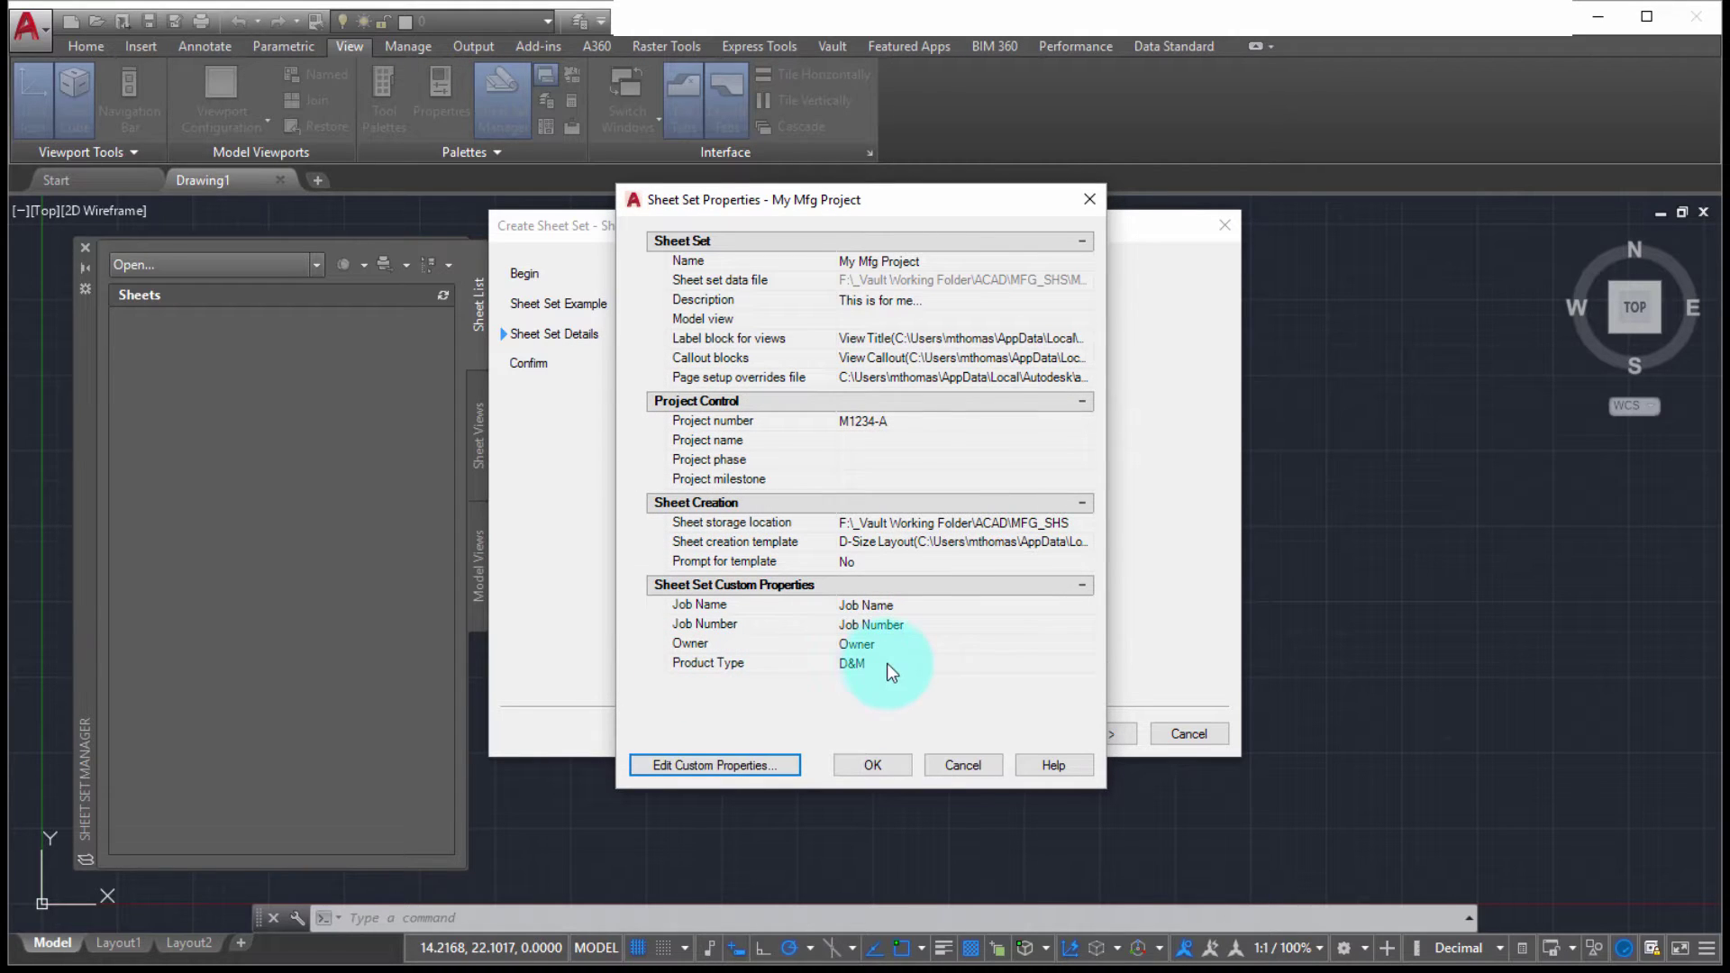
# - Change the Product Type property value to Airplane
pyautogui.click(928, 663)
pyautogui.click(931, 663)
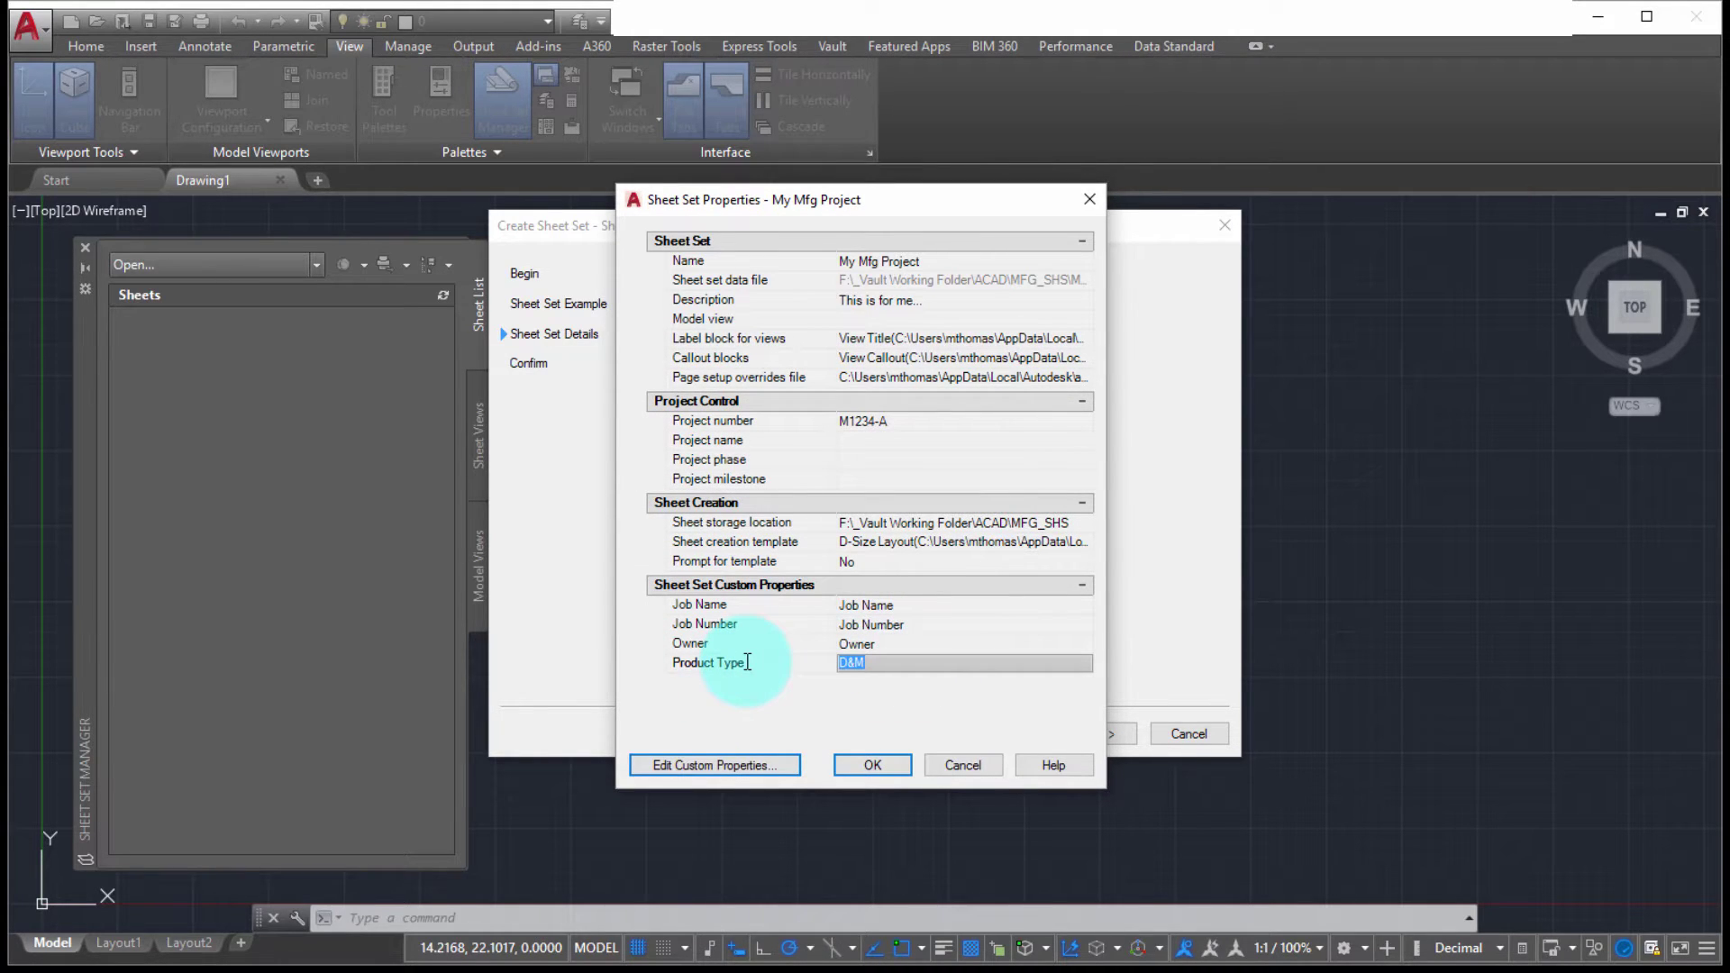
pyautogui.write('Airplane')
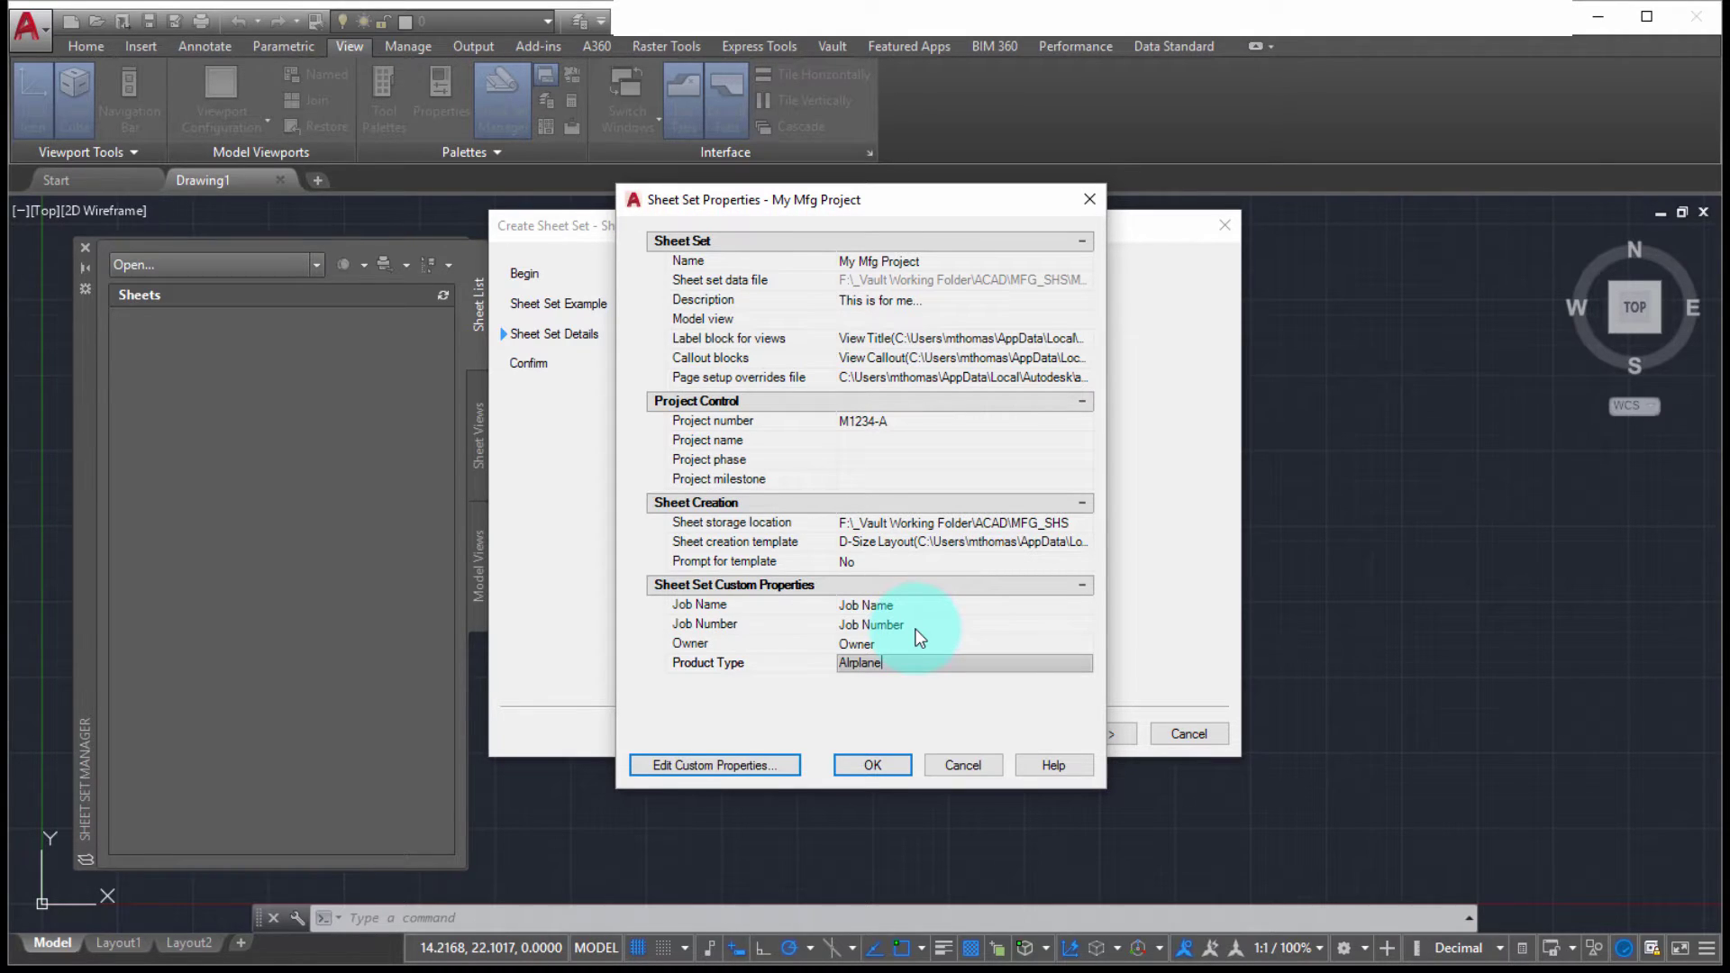
# - Save the properties and finish the wizard to create My Mfg Project
pyautogui.click(872, 765)
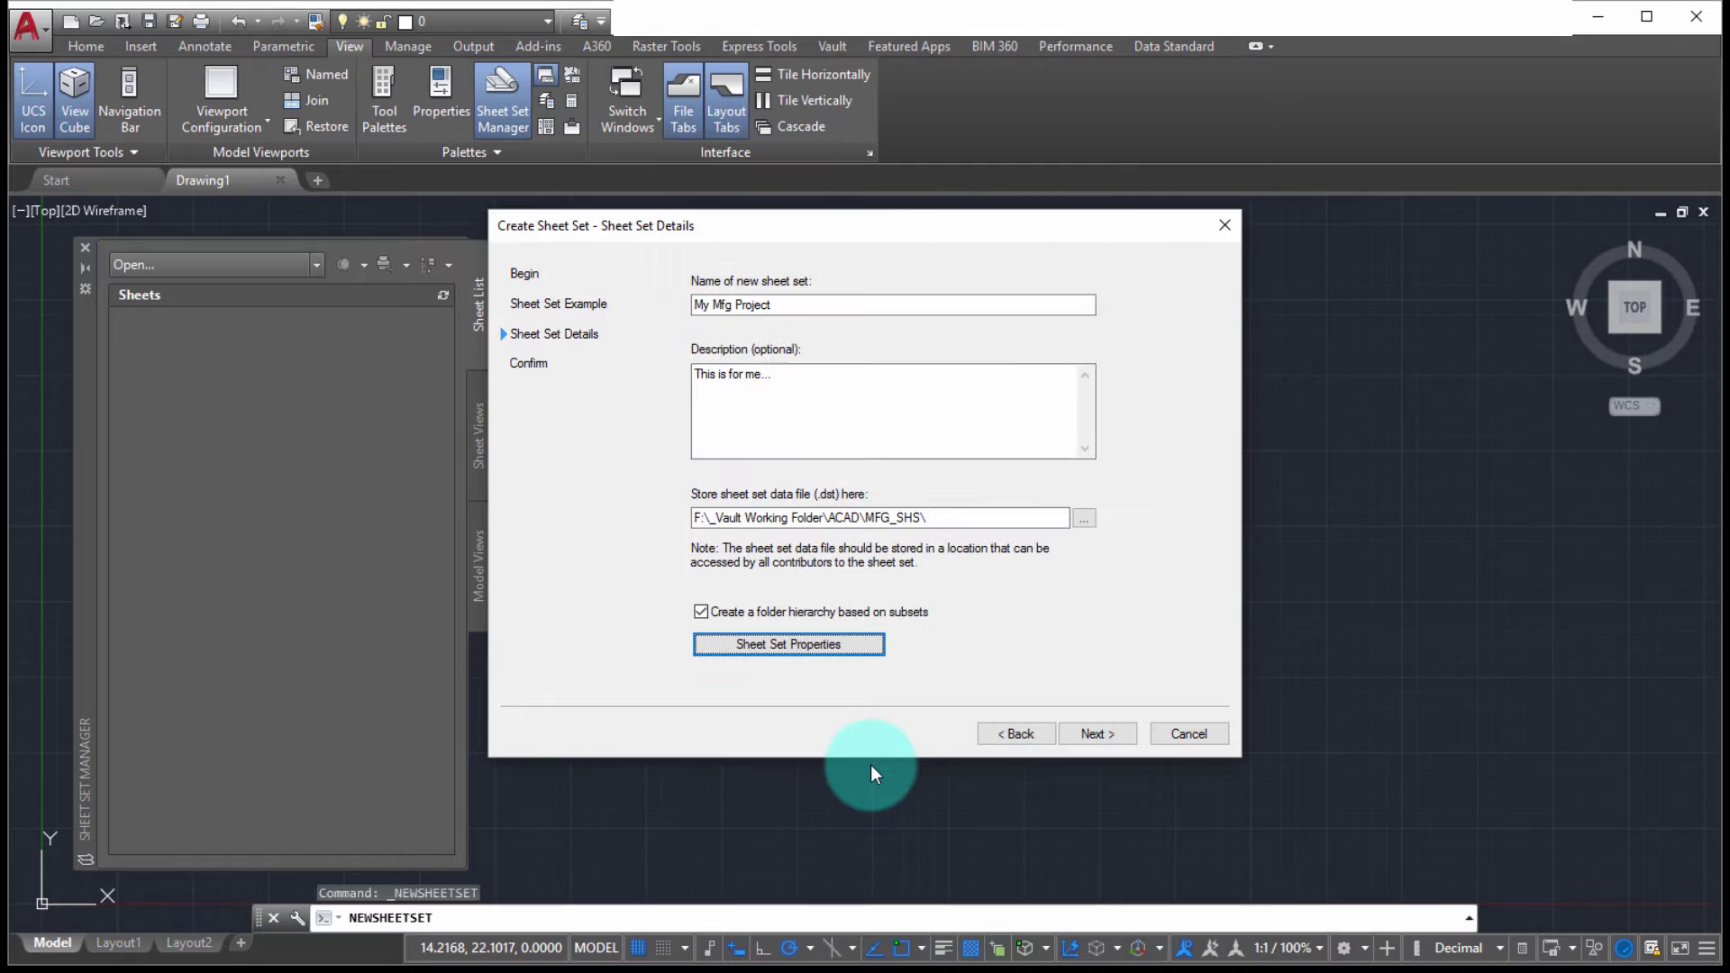
pyautogui.click(1089, 734)
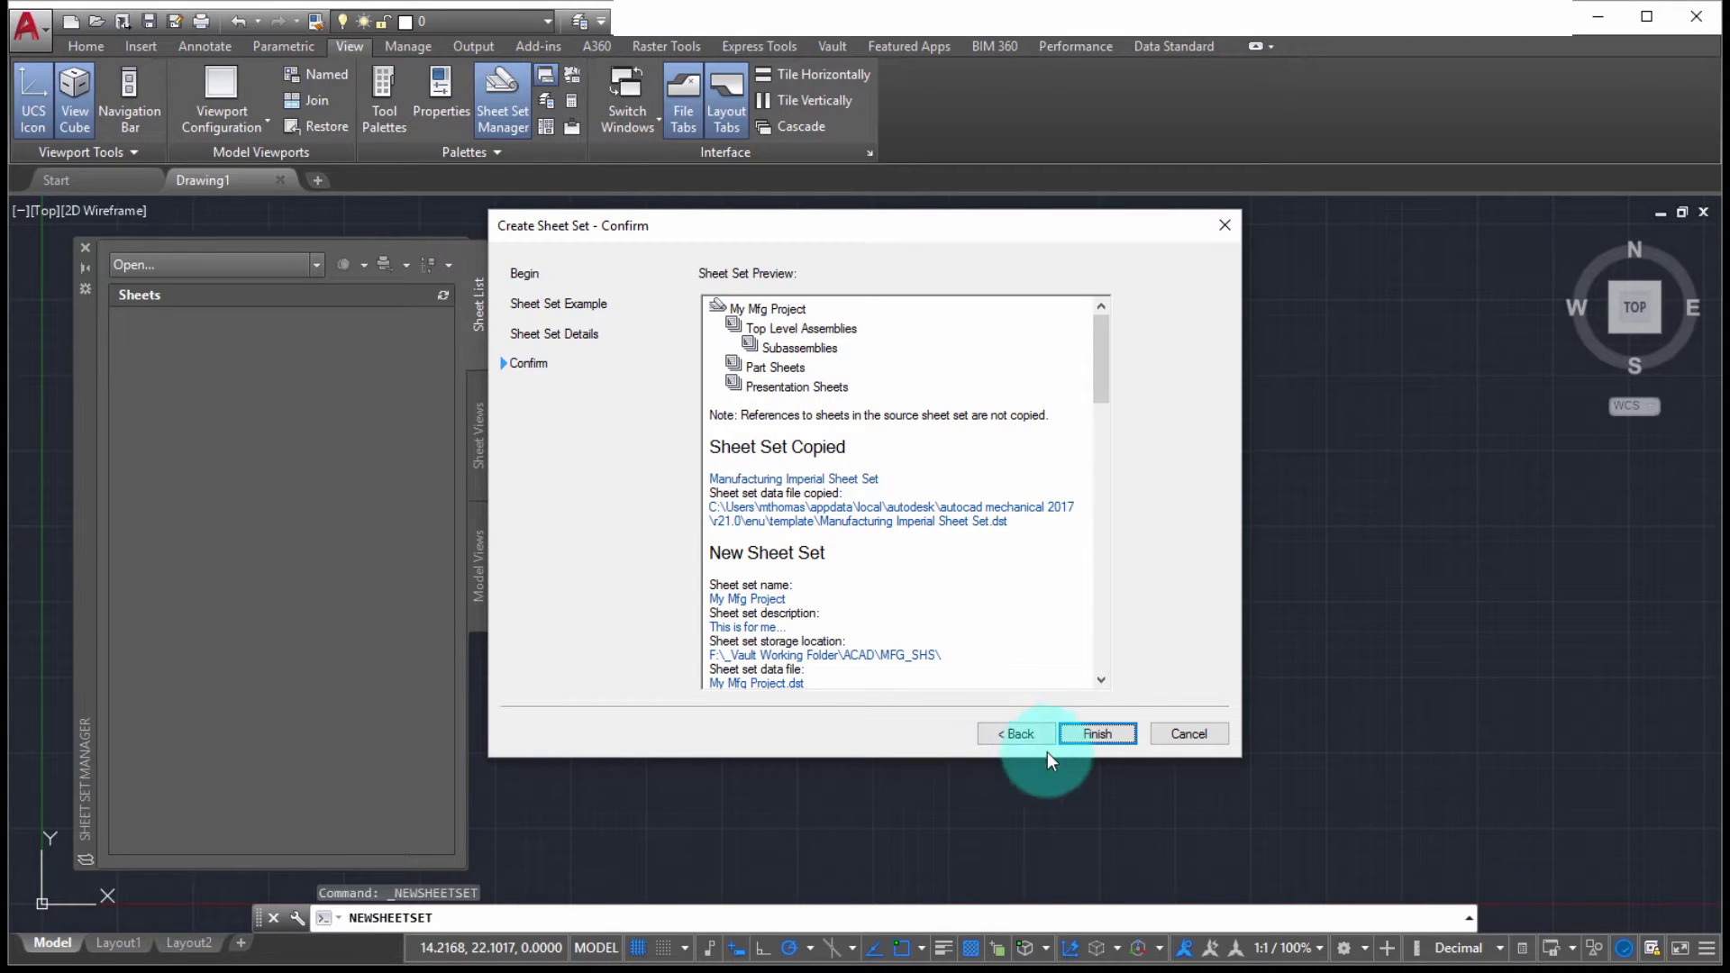
pyautogui.click(1098, 731)
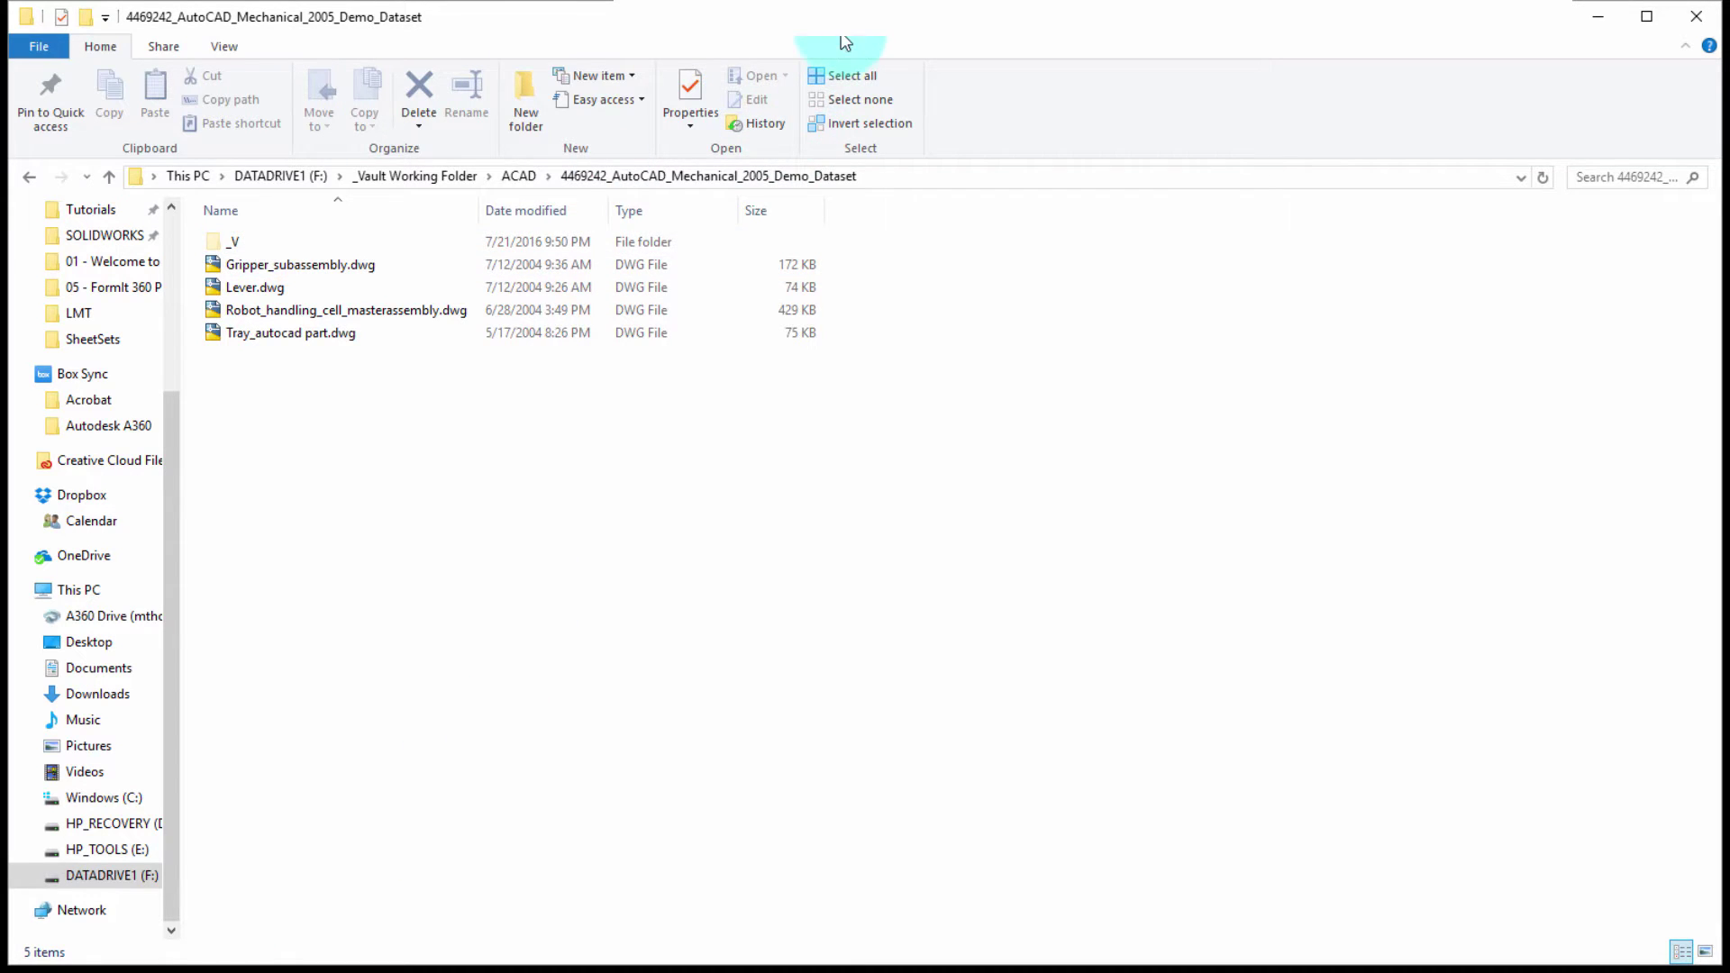
# - Check that My Mfg Project.dst is in the ACAD\MFG_SHS folder, then minimize File Explorer
pyautogui.moveTo(842, 18); pyautogui.dragTo(863, 104)
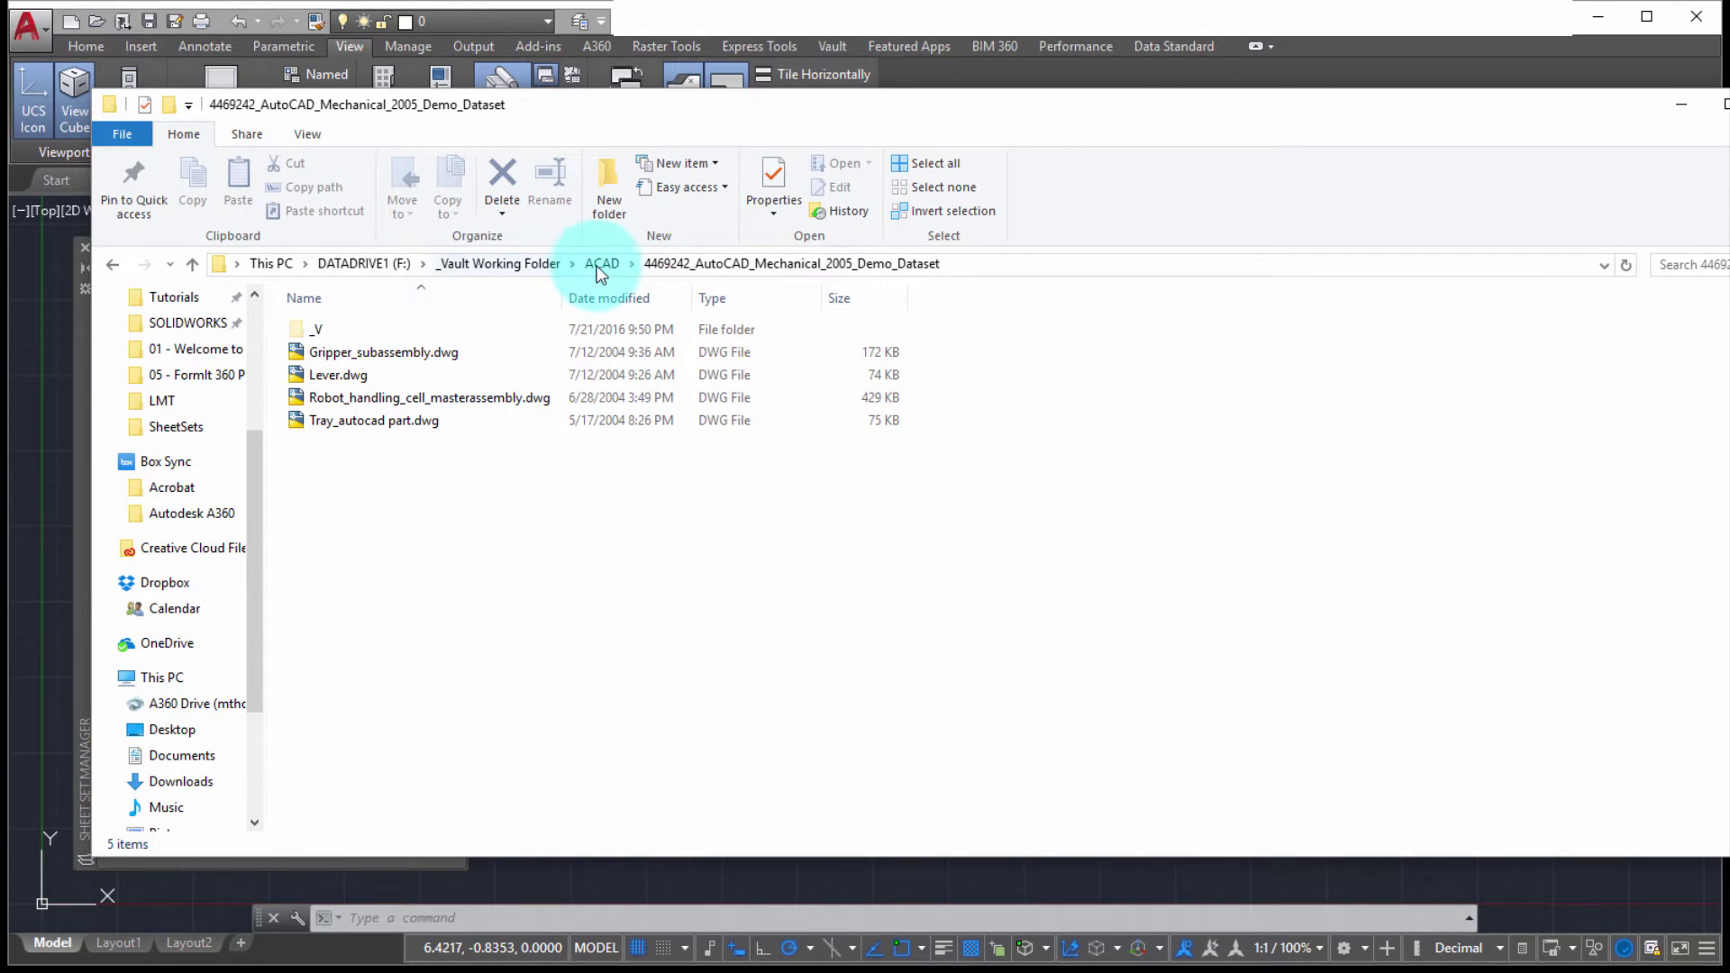
pyautogui.click(600, 263)
pyautogui.doubleClick(361, 444)
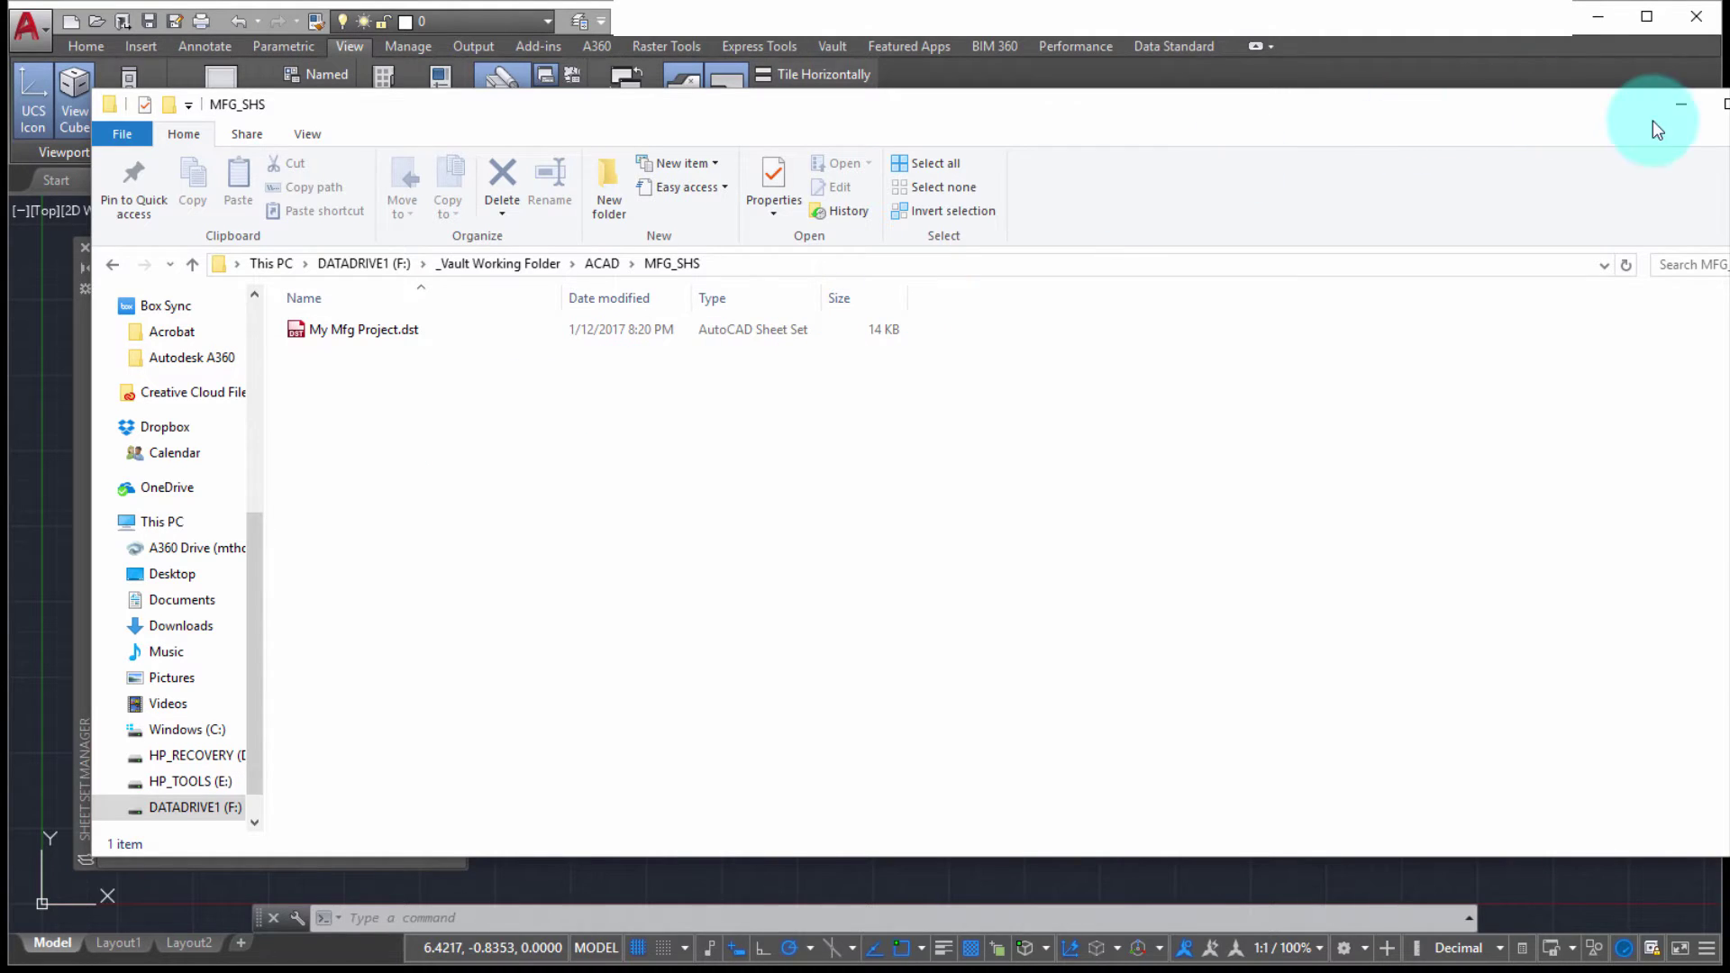
pyautogui.click(1679, 104)
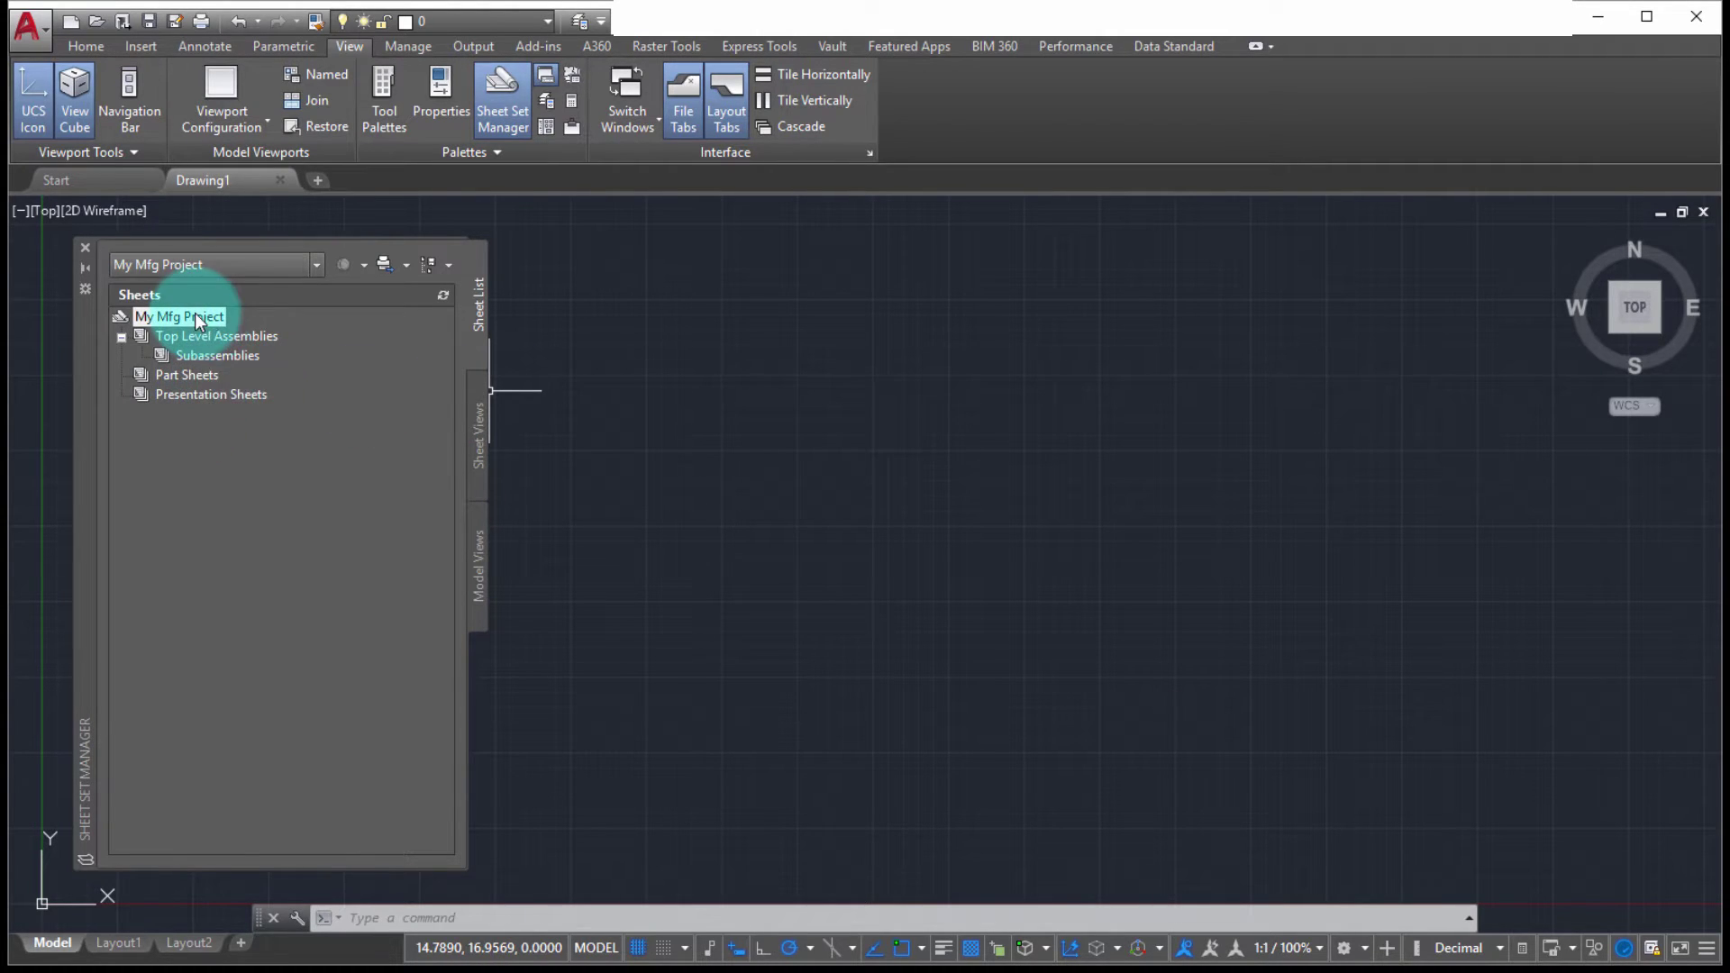
# - Remove the Subassemblies subset and rename Top Level Assemblies to Assemblies
pyautogui.rightClick(202, 364)
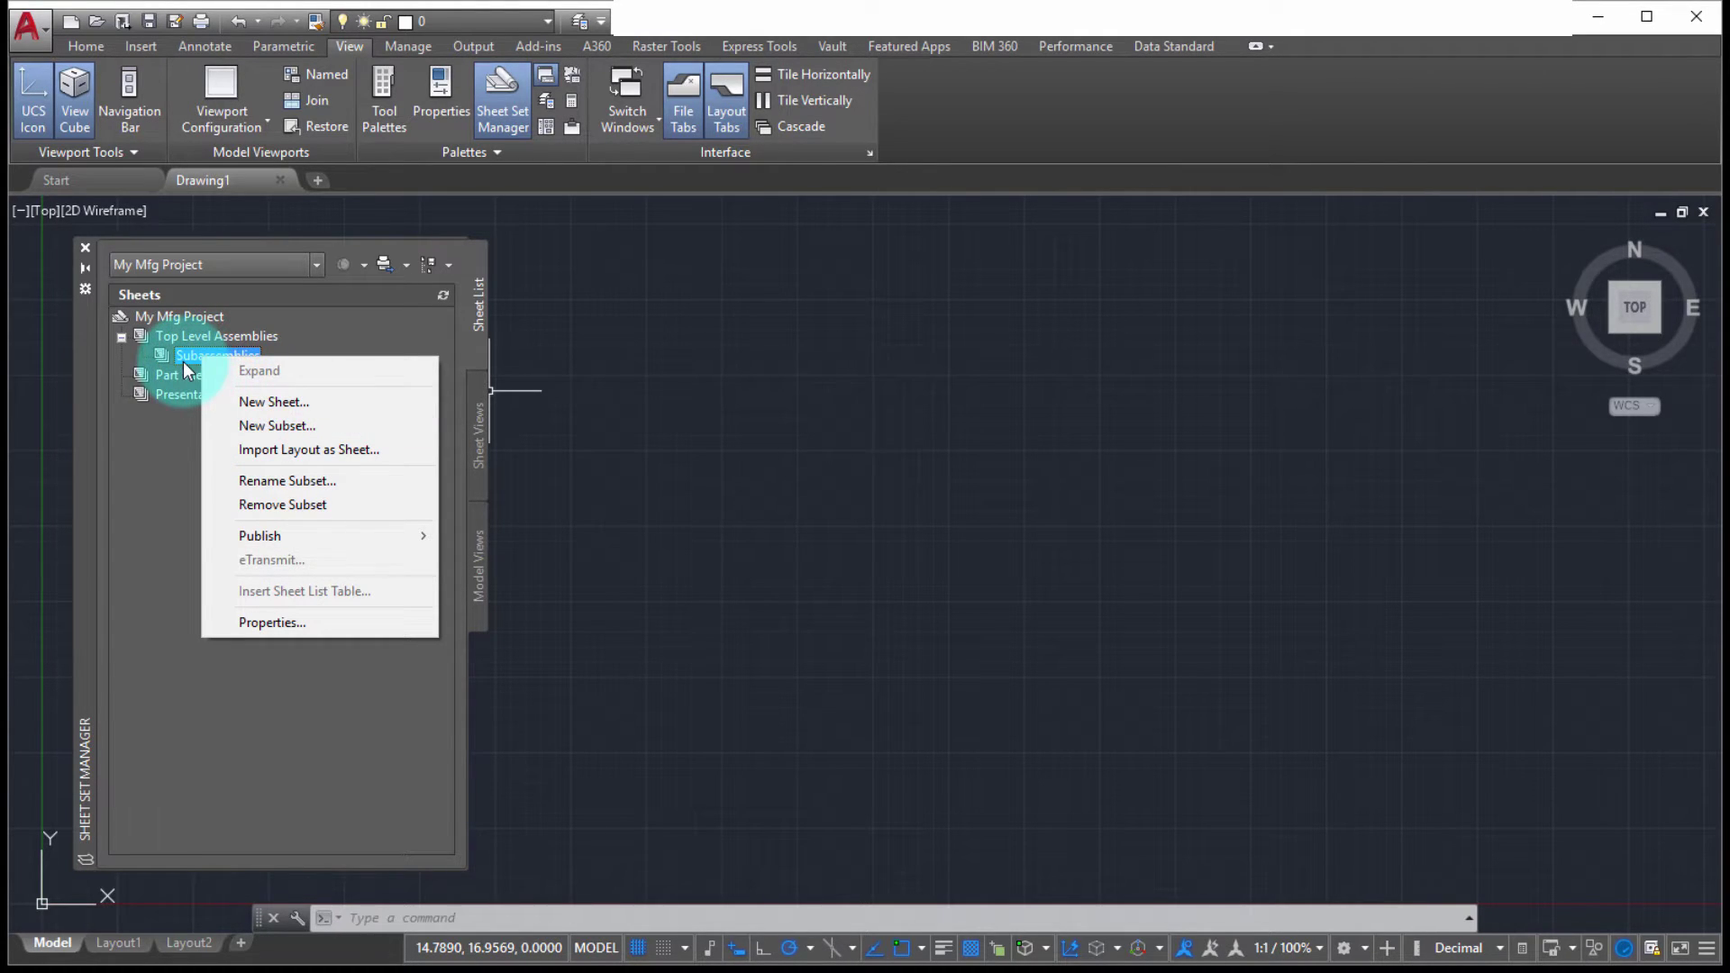
pyautogui.click(277, 505)
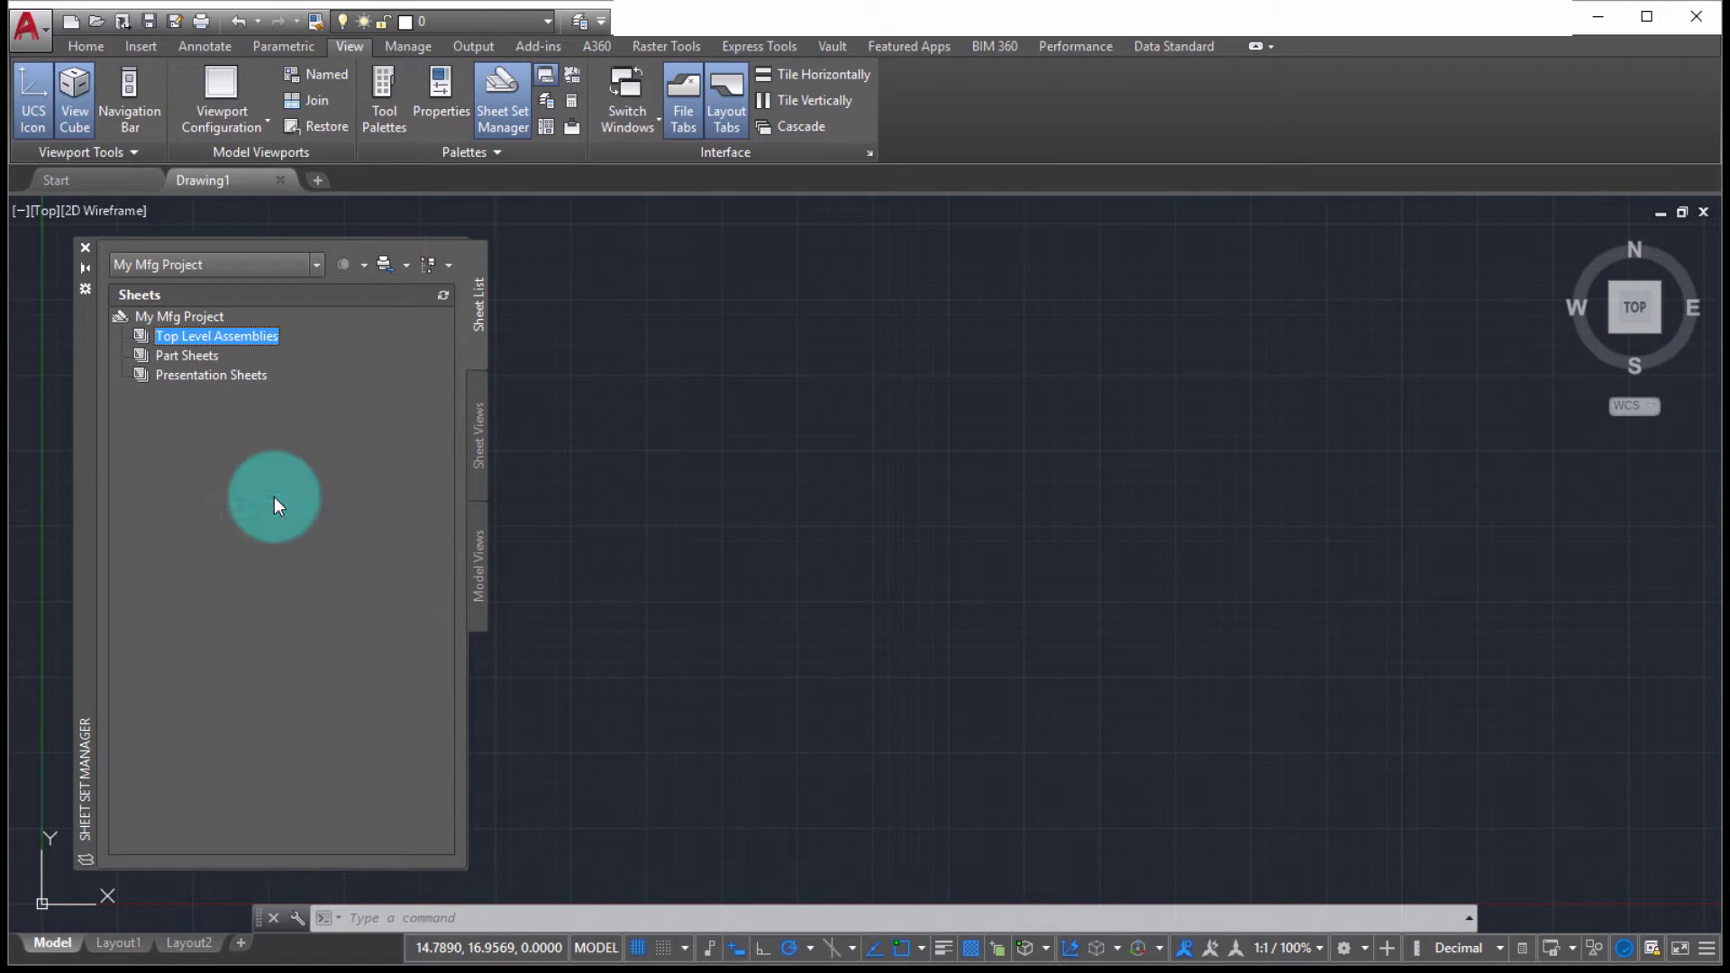
pyautogui.rightClick(213, 335)
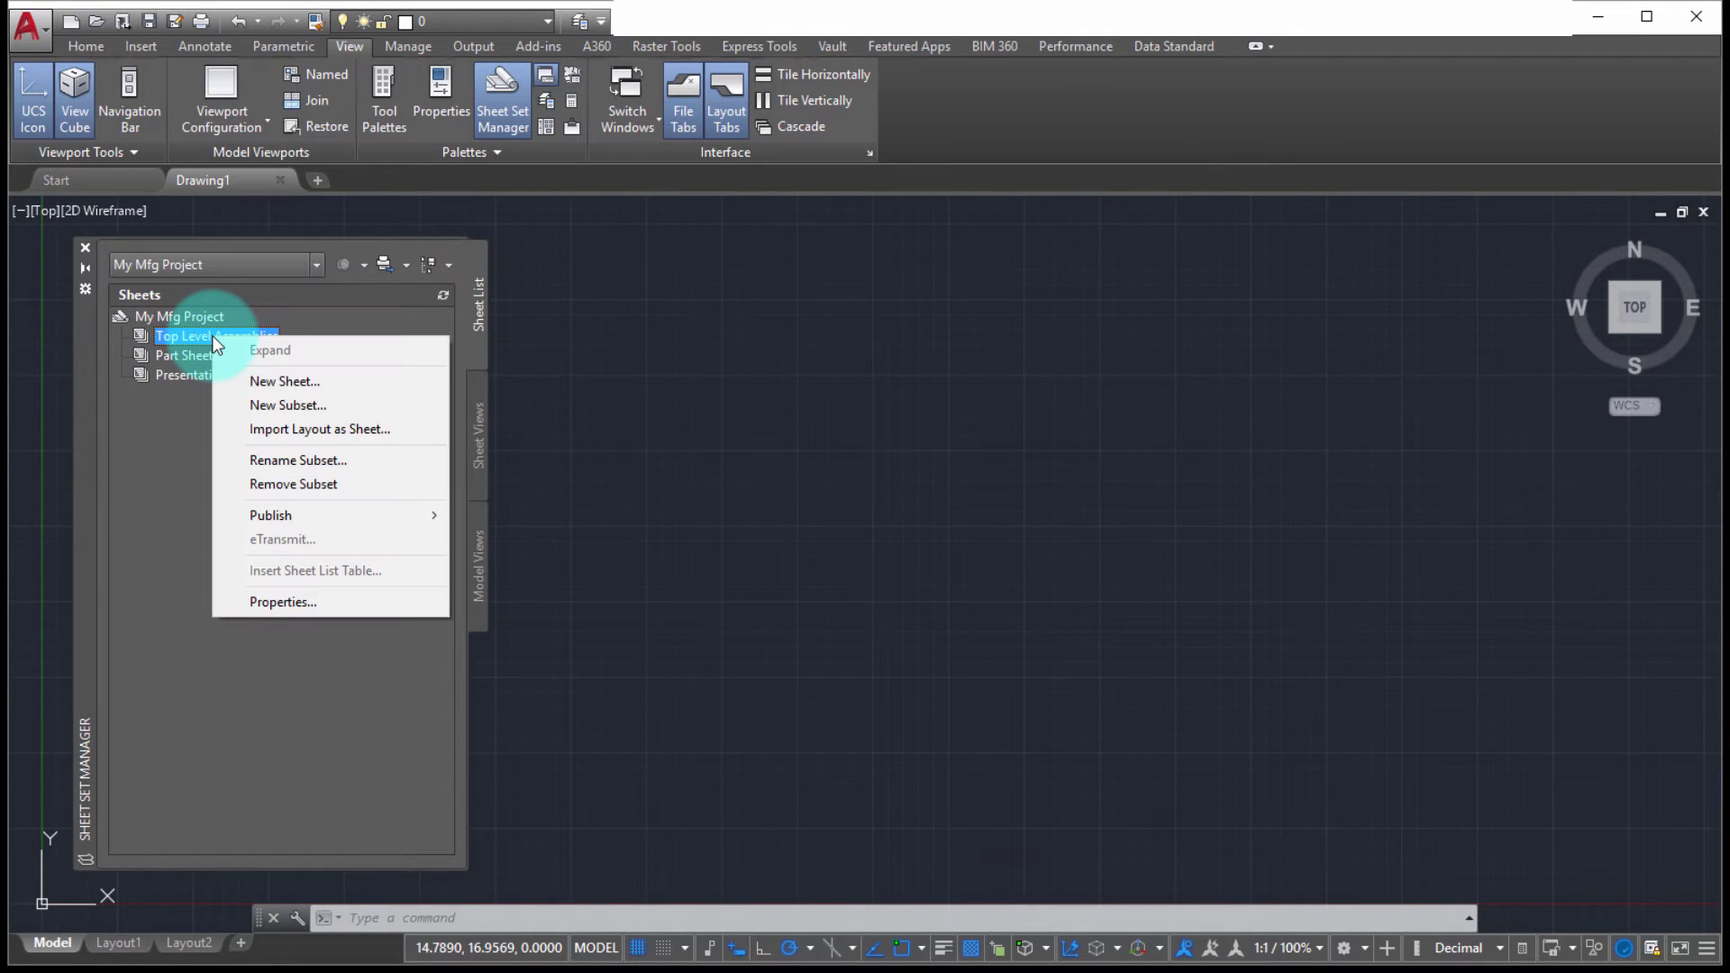
pyautogui.click(260, 458)
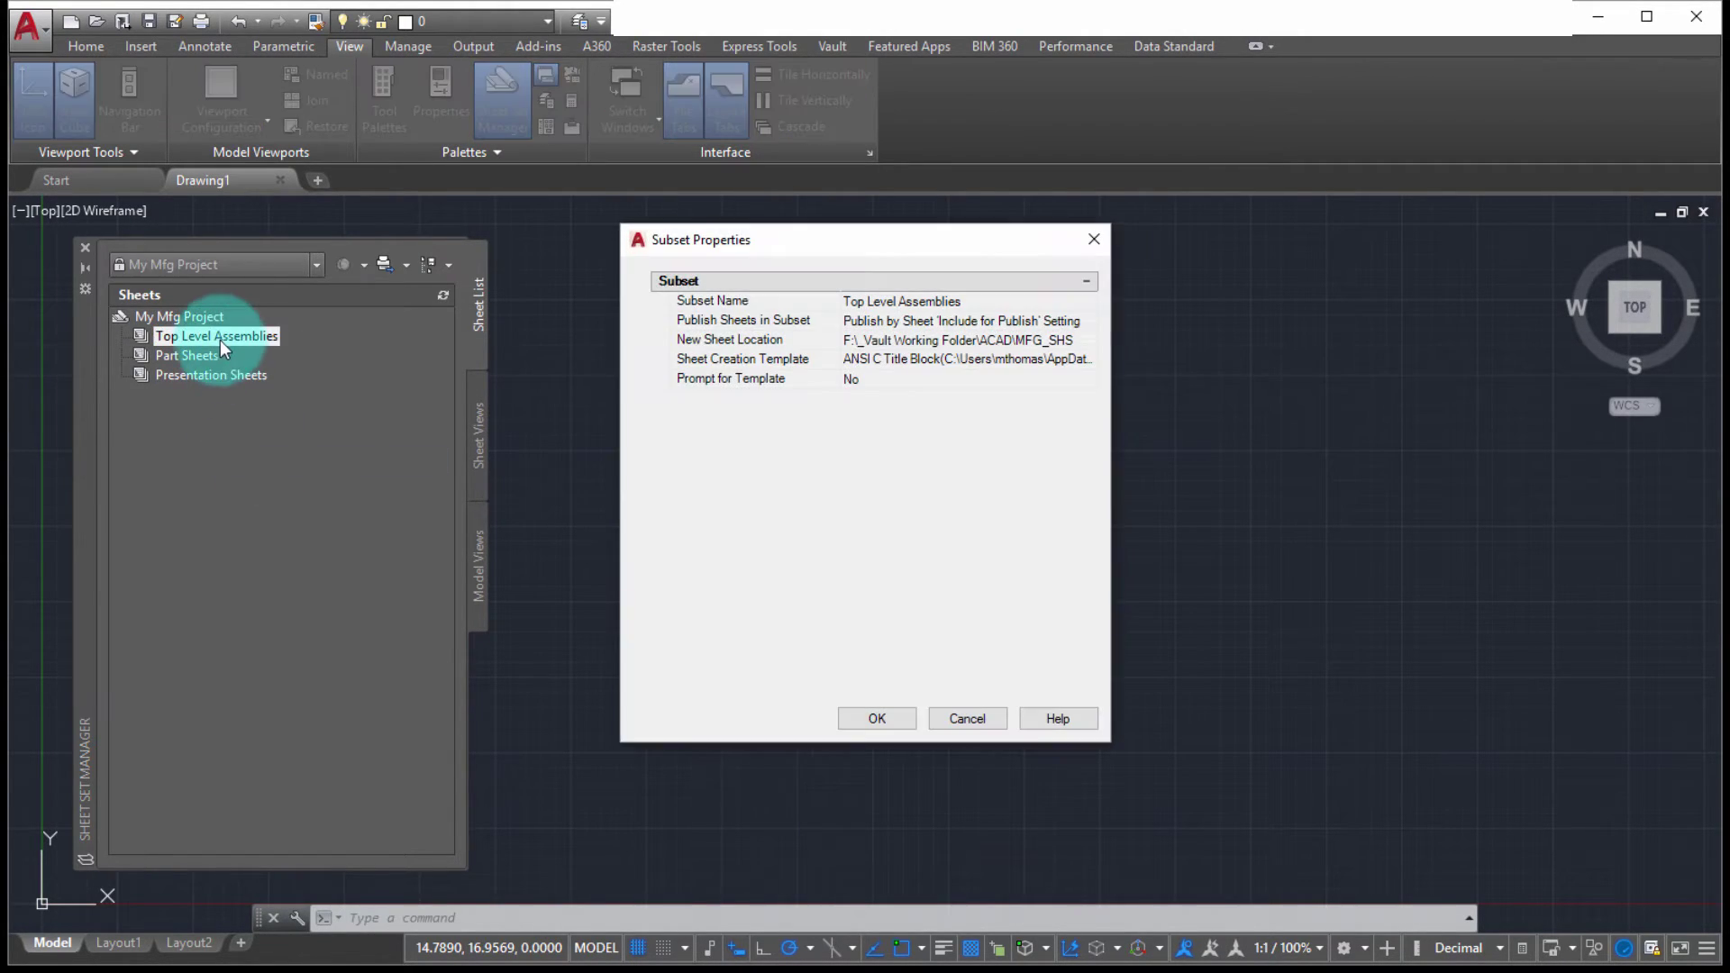
pyautogui.click(857, 300)
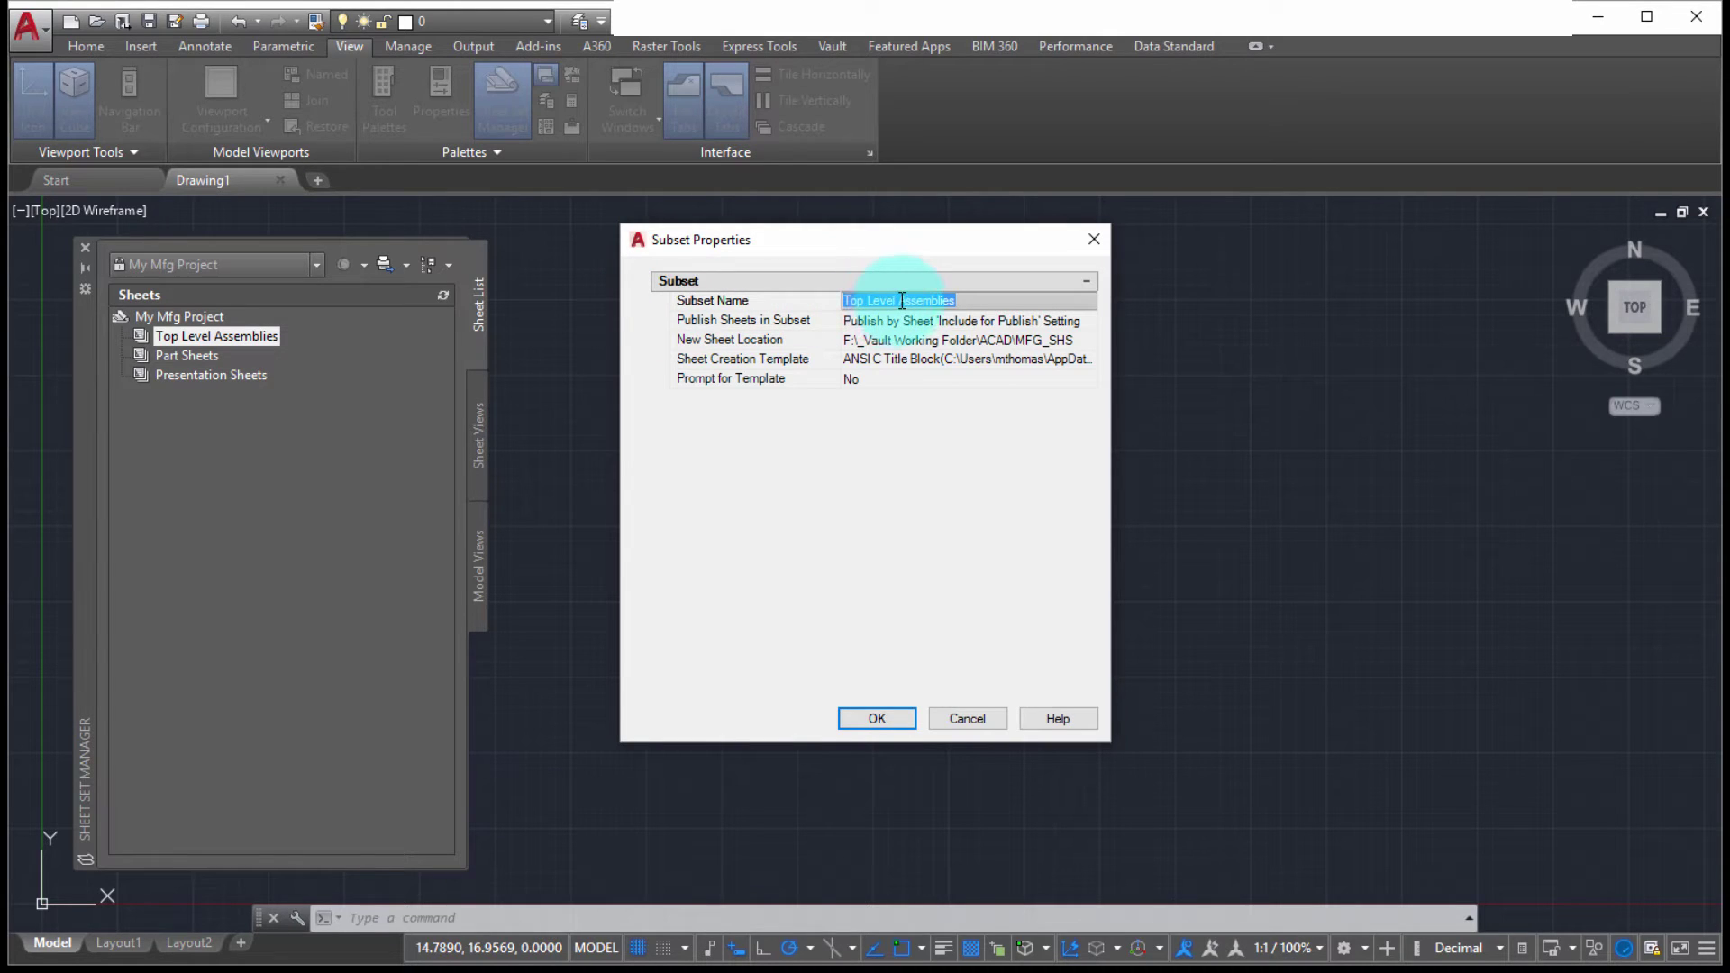
pyautogui.click(857, 300)
pyautogui.moveTo(857, 300); pyautogui.dragTo(798, 296)
pyautogui.press('BackSpace')
pyautogui.press('Return')
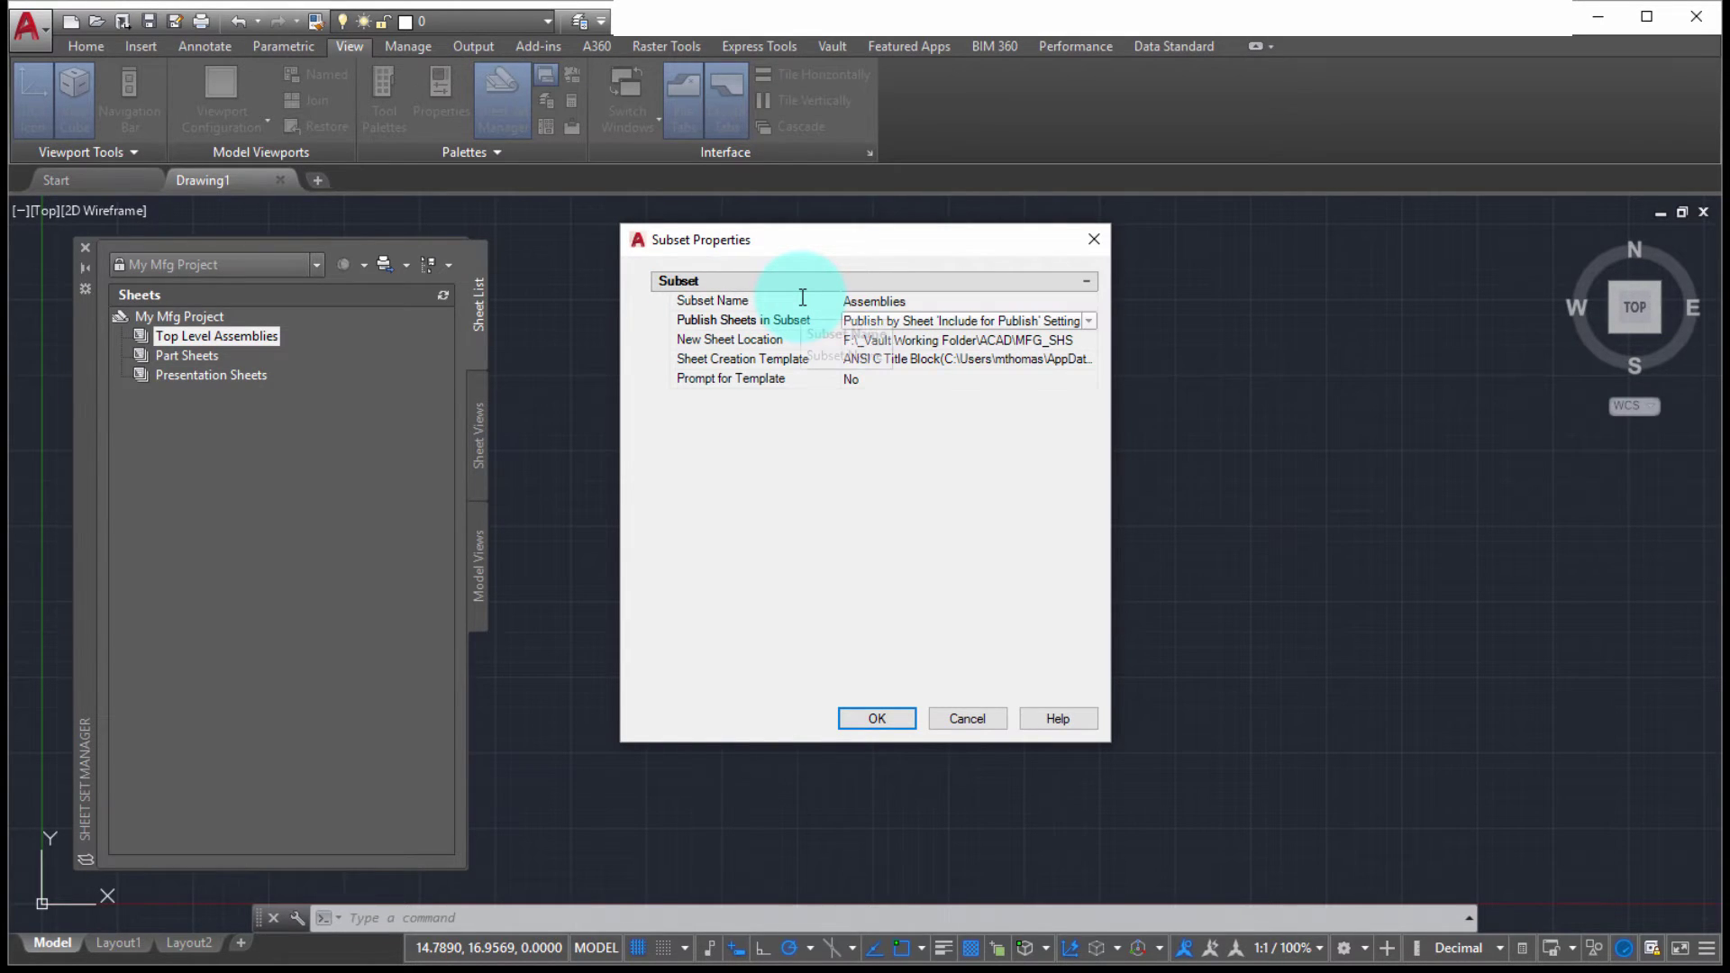
pyautogui.click(878, 716)
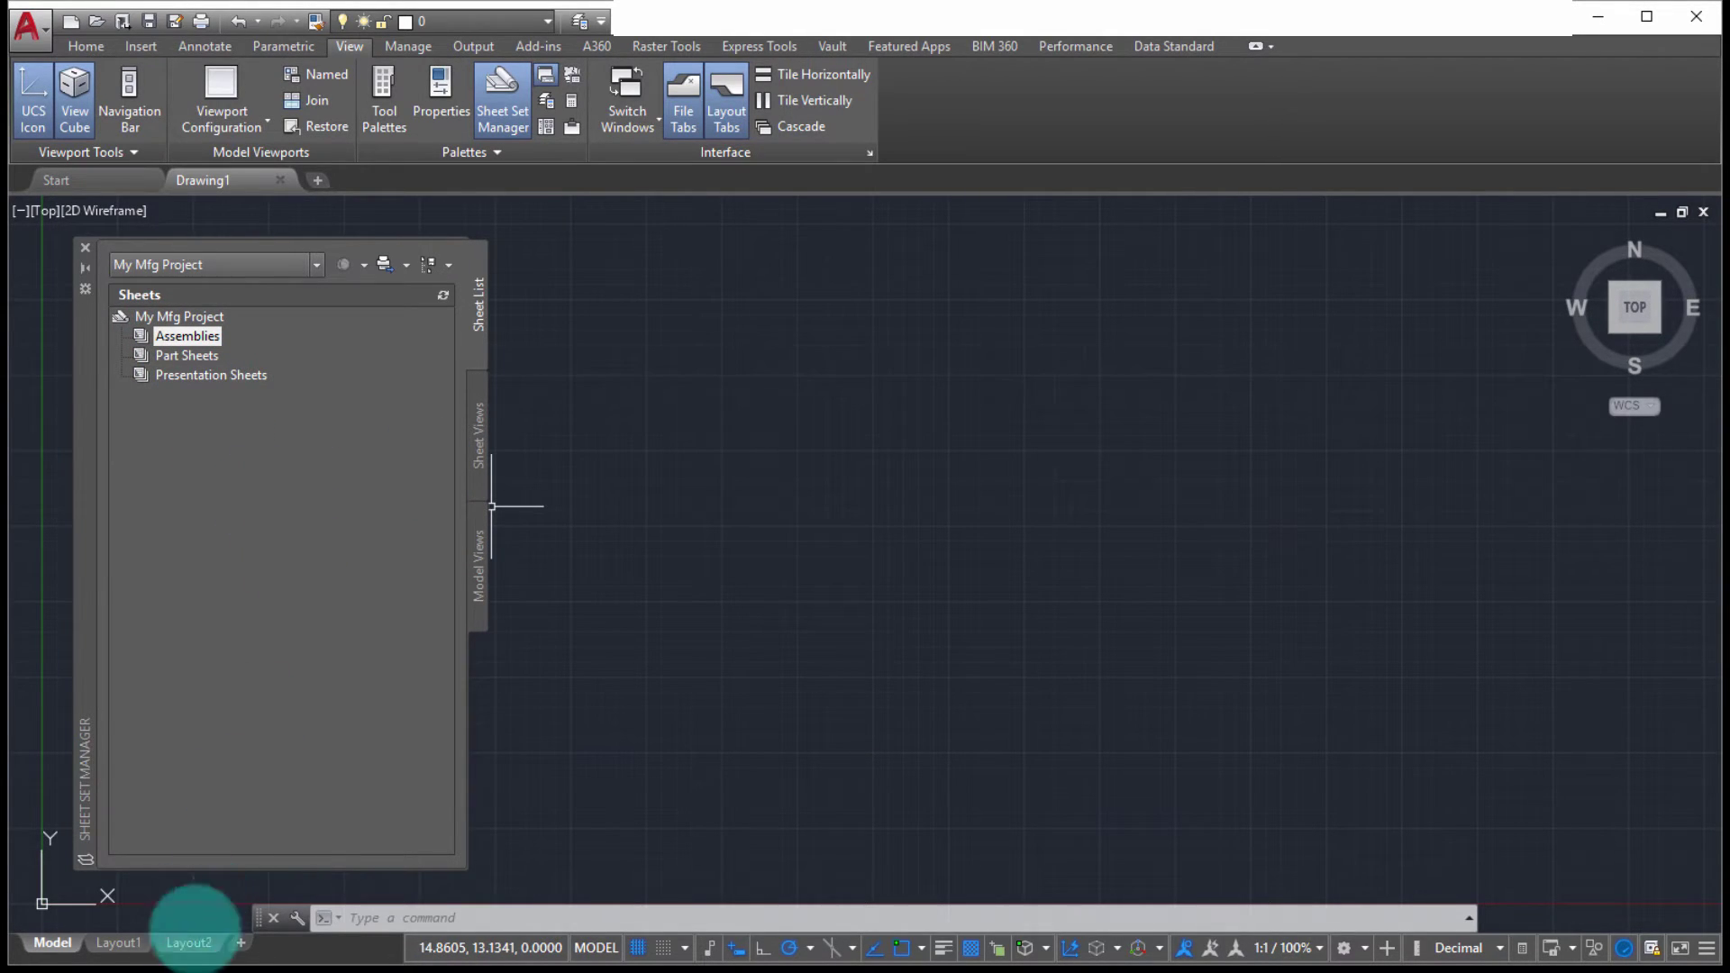
pyautogui.click(194, 965)
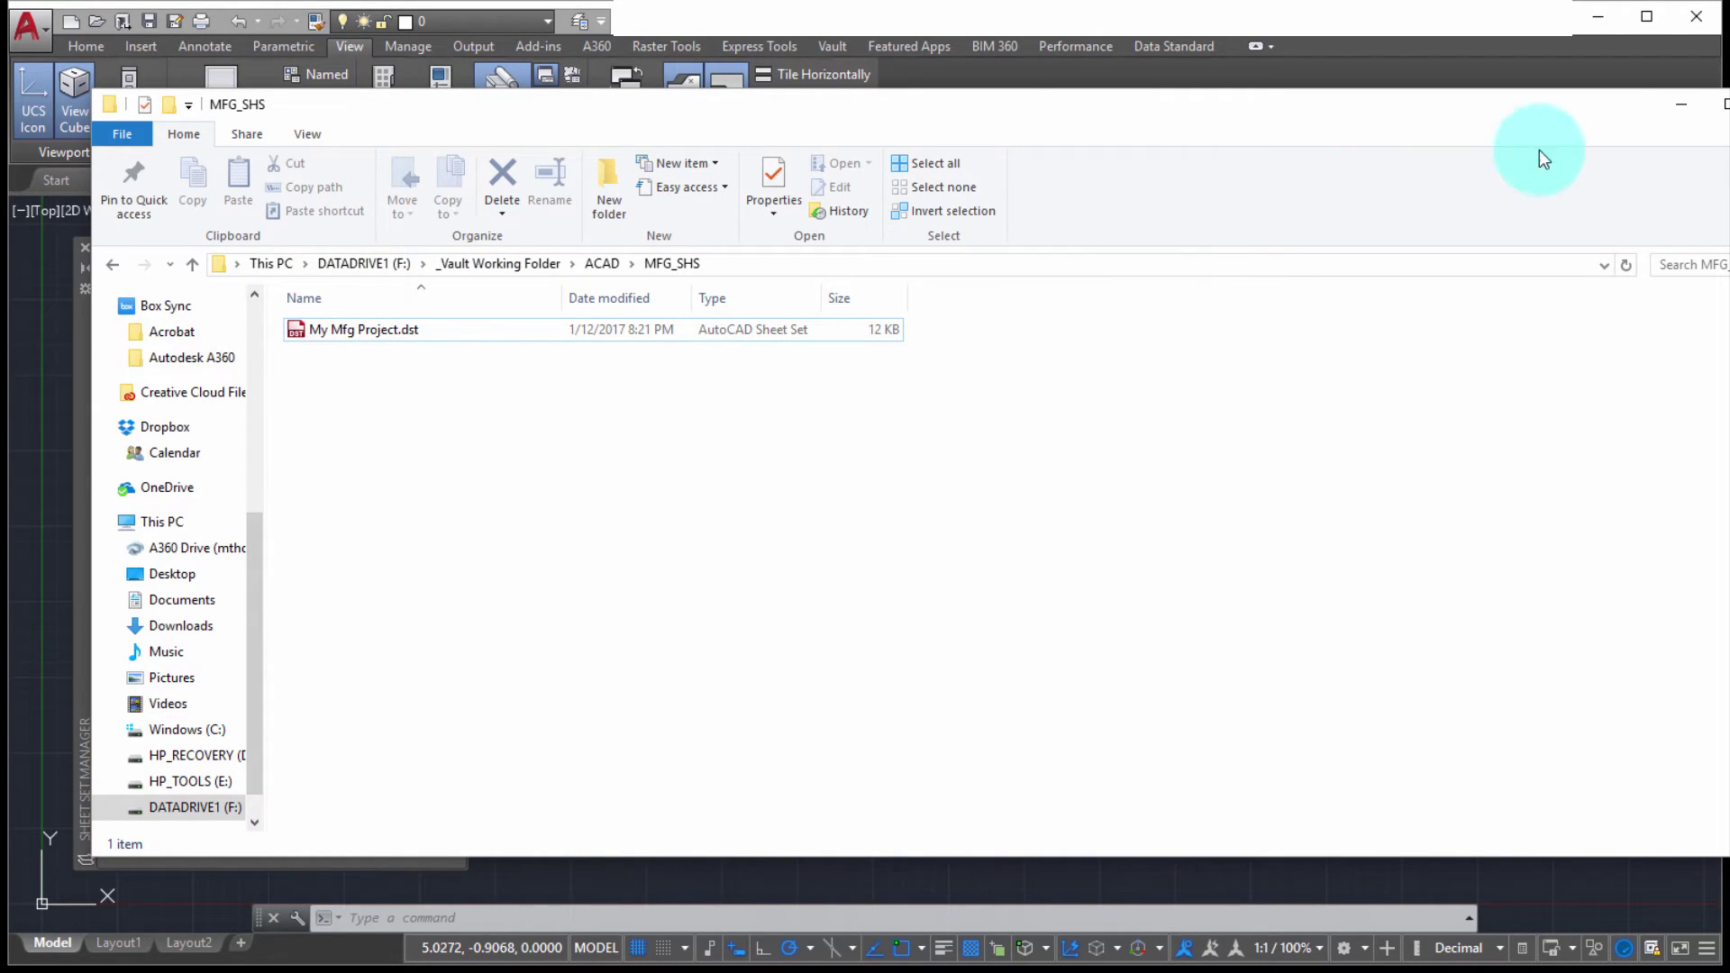
# - Minimize the MFG_SHS folder window to return to AutoCAD Mechanical
pyautogui.click(1676, 115)
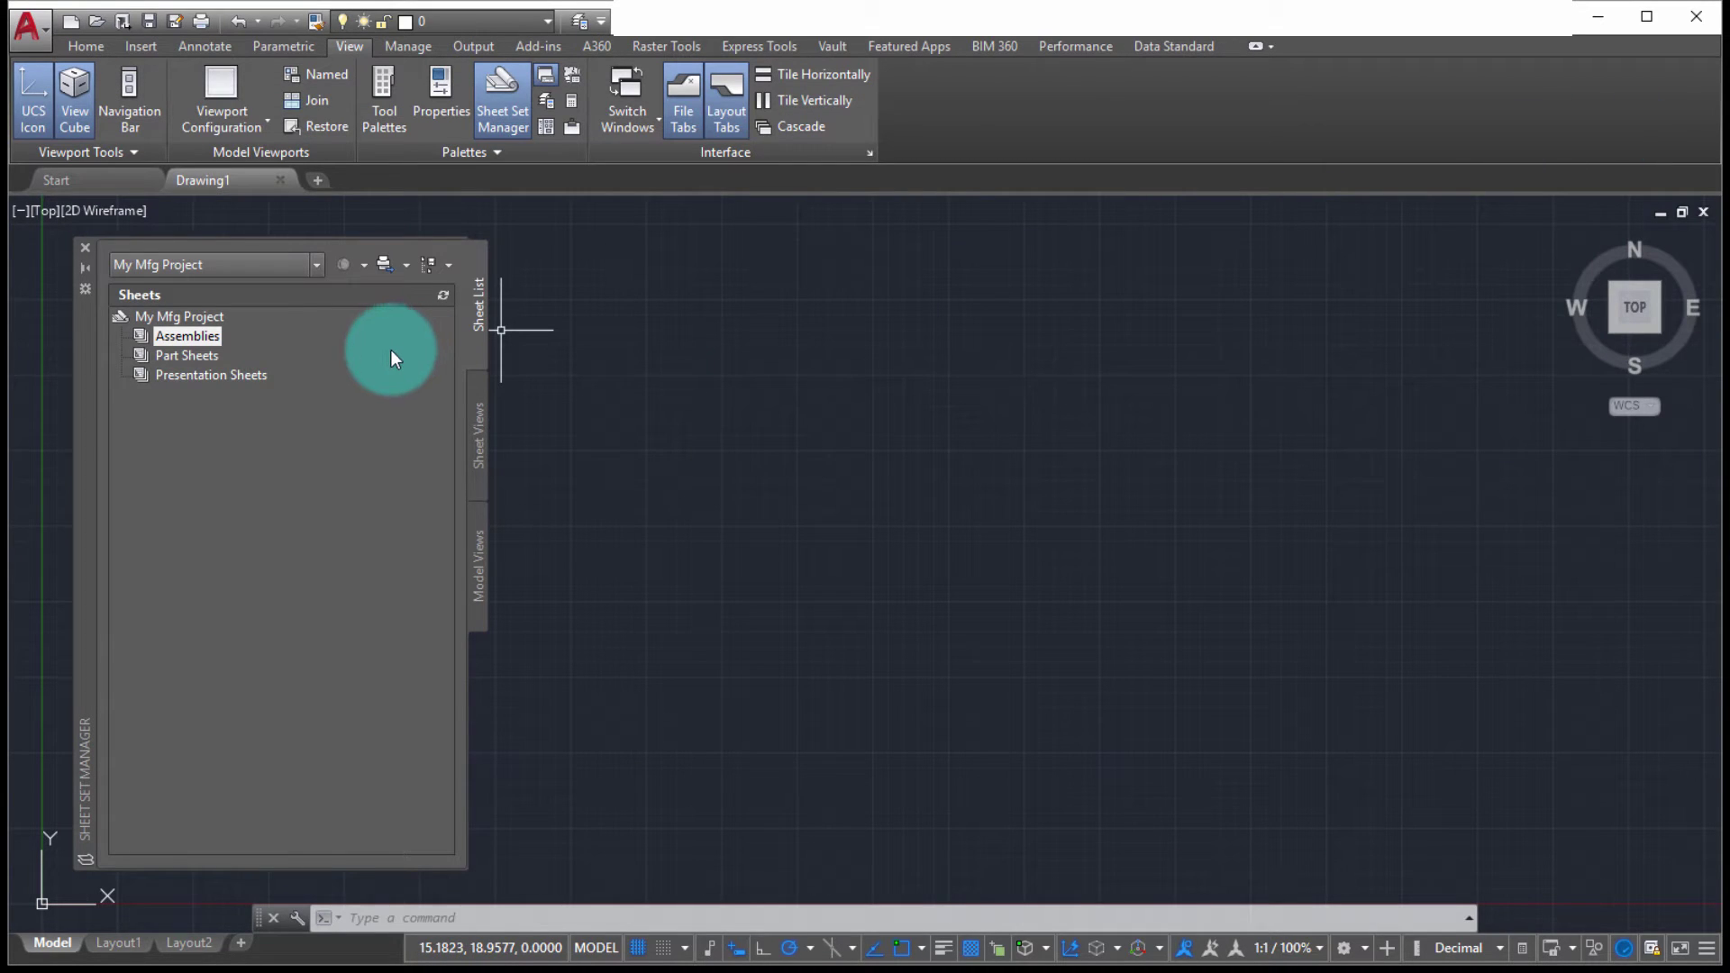
# - Create sheet number 00 titled ASSY1 under the Assemblies subset
pyautogui.rightClick(200, 339)
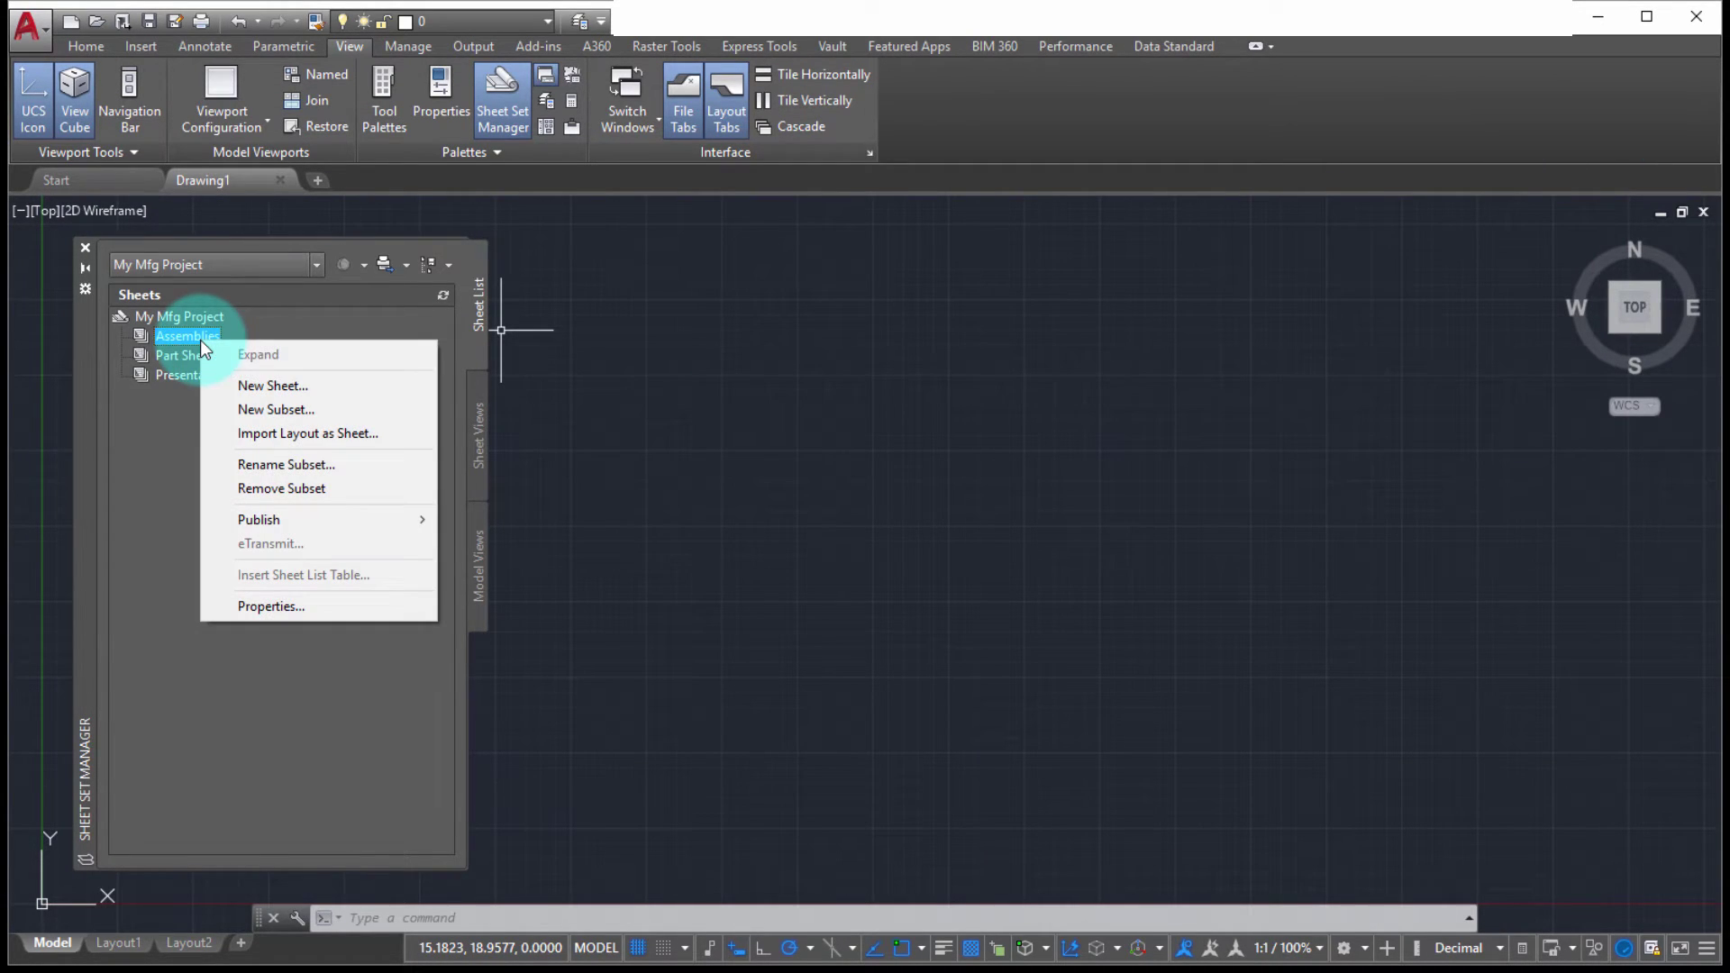
pyautogui.click(246, 385)
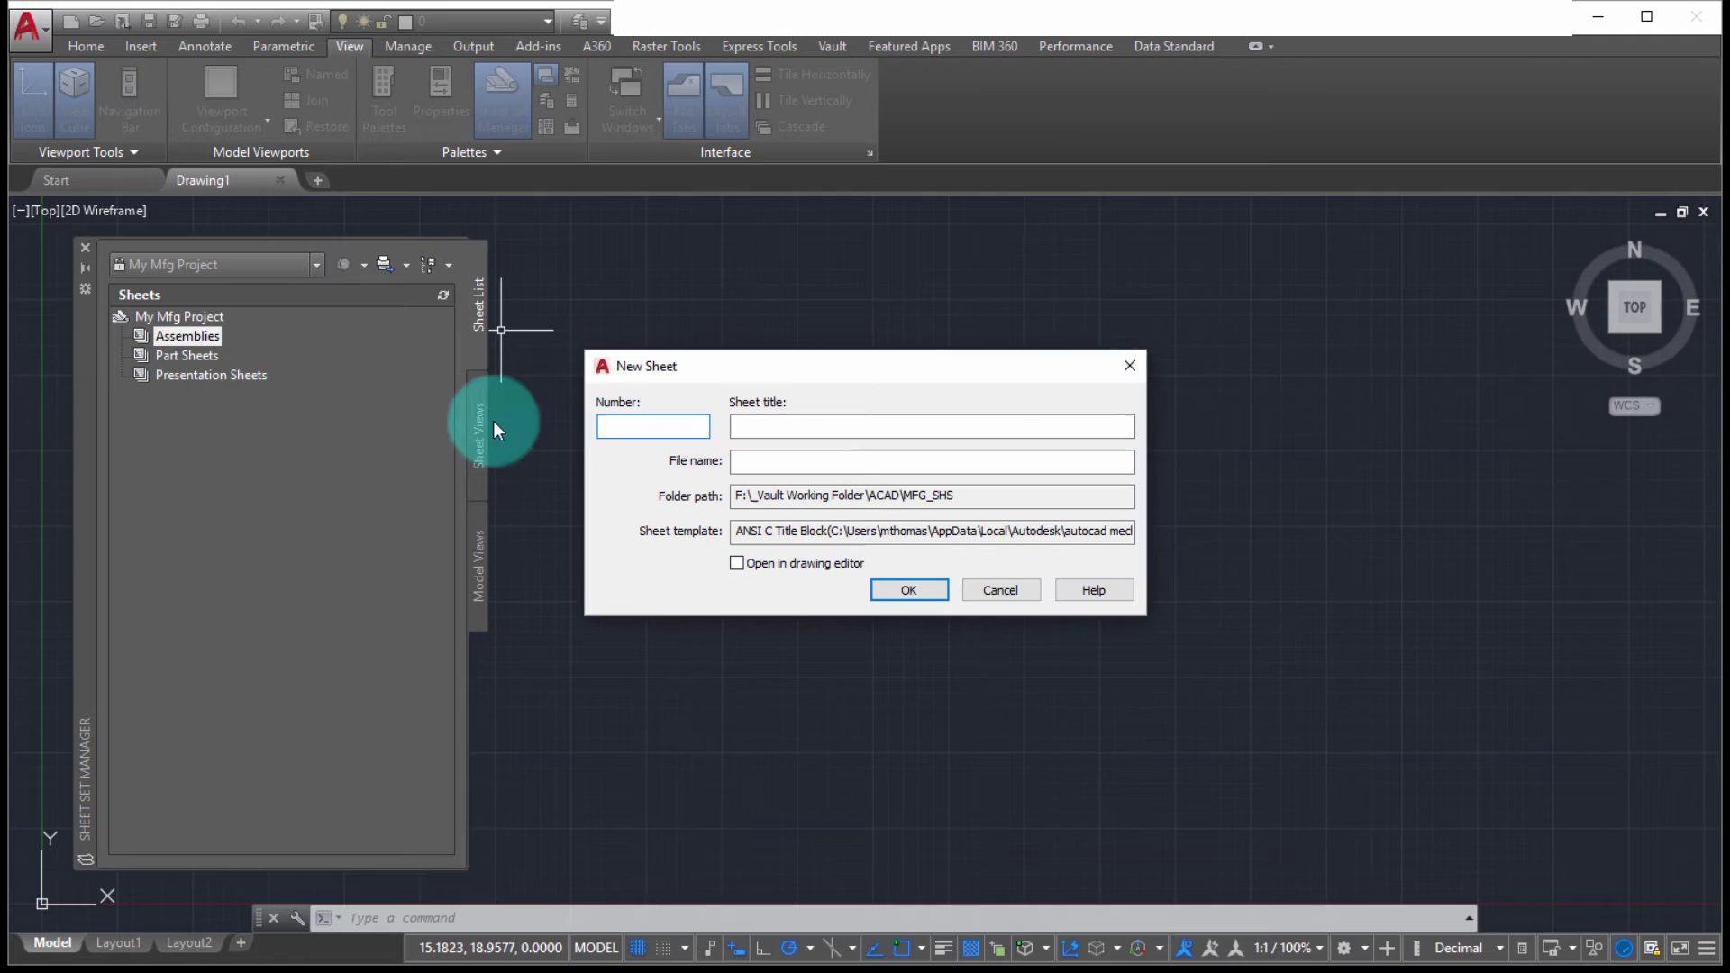
pyautogui.write('00')
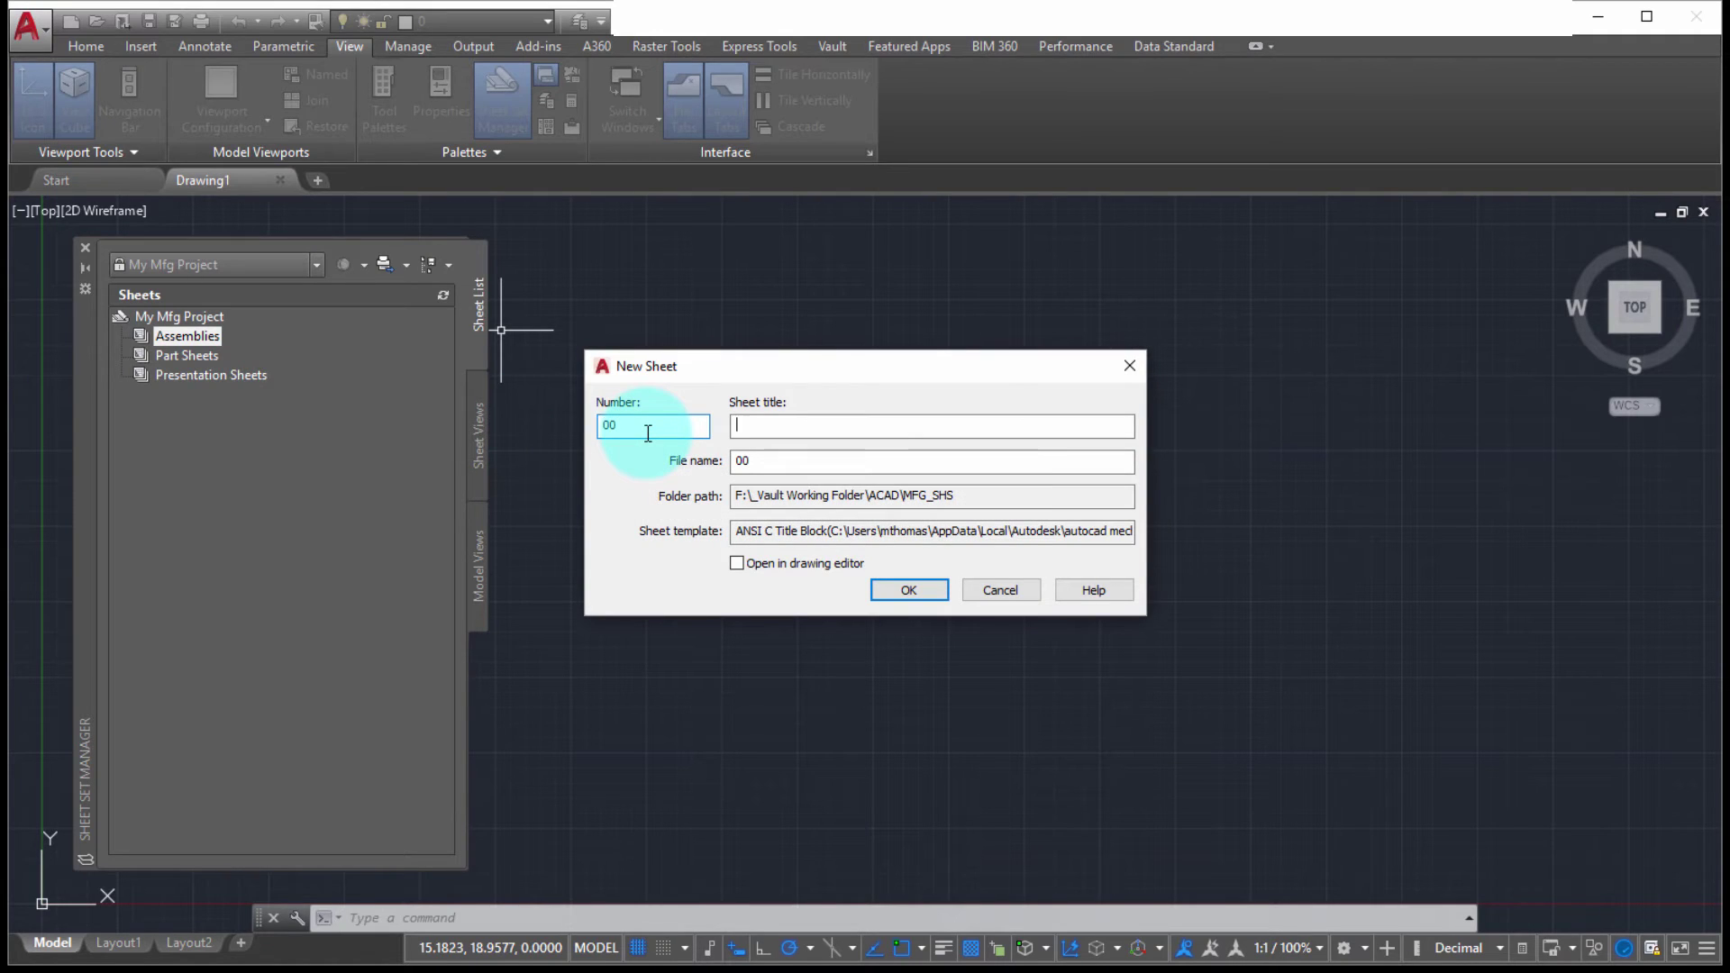
pyautogui.press('Tab')
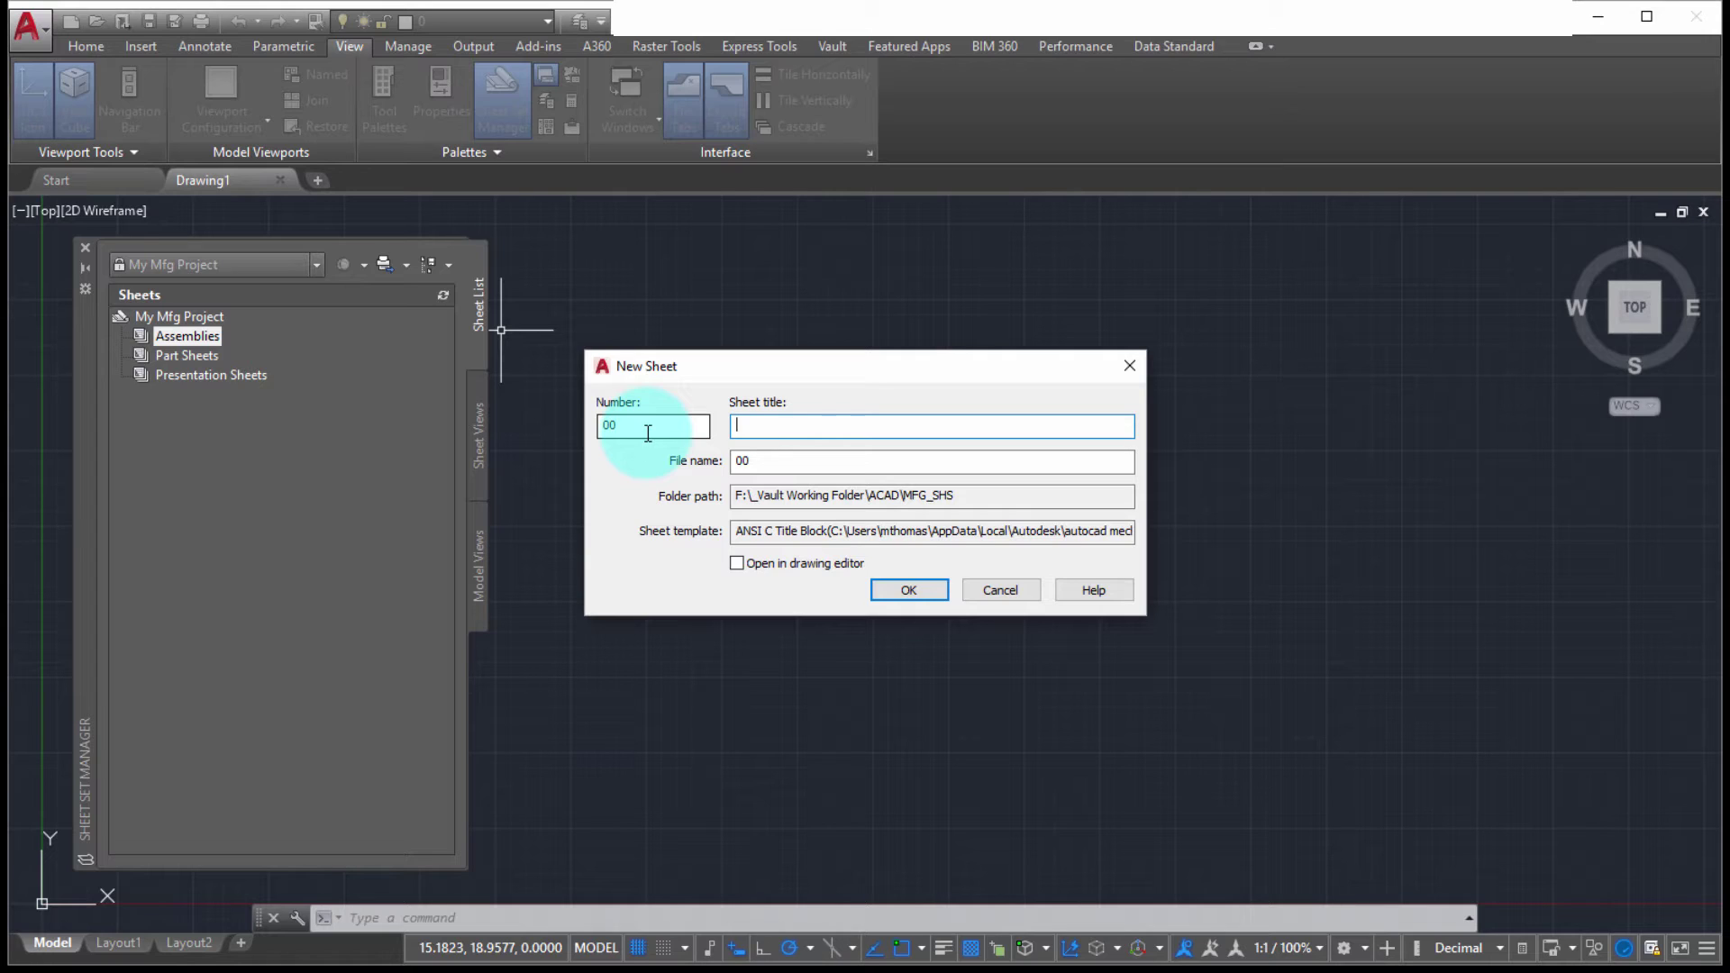
pyautogui.write('ASSY1')
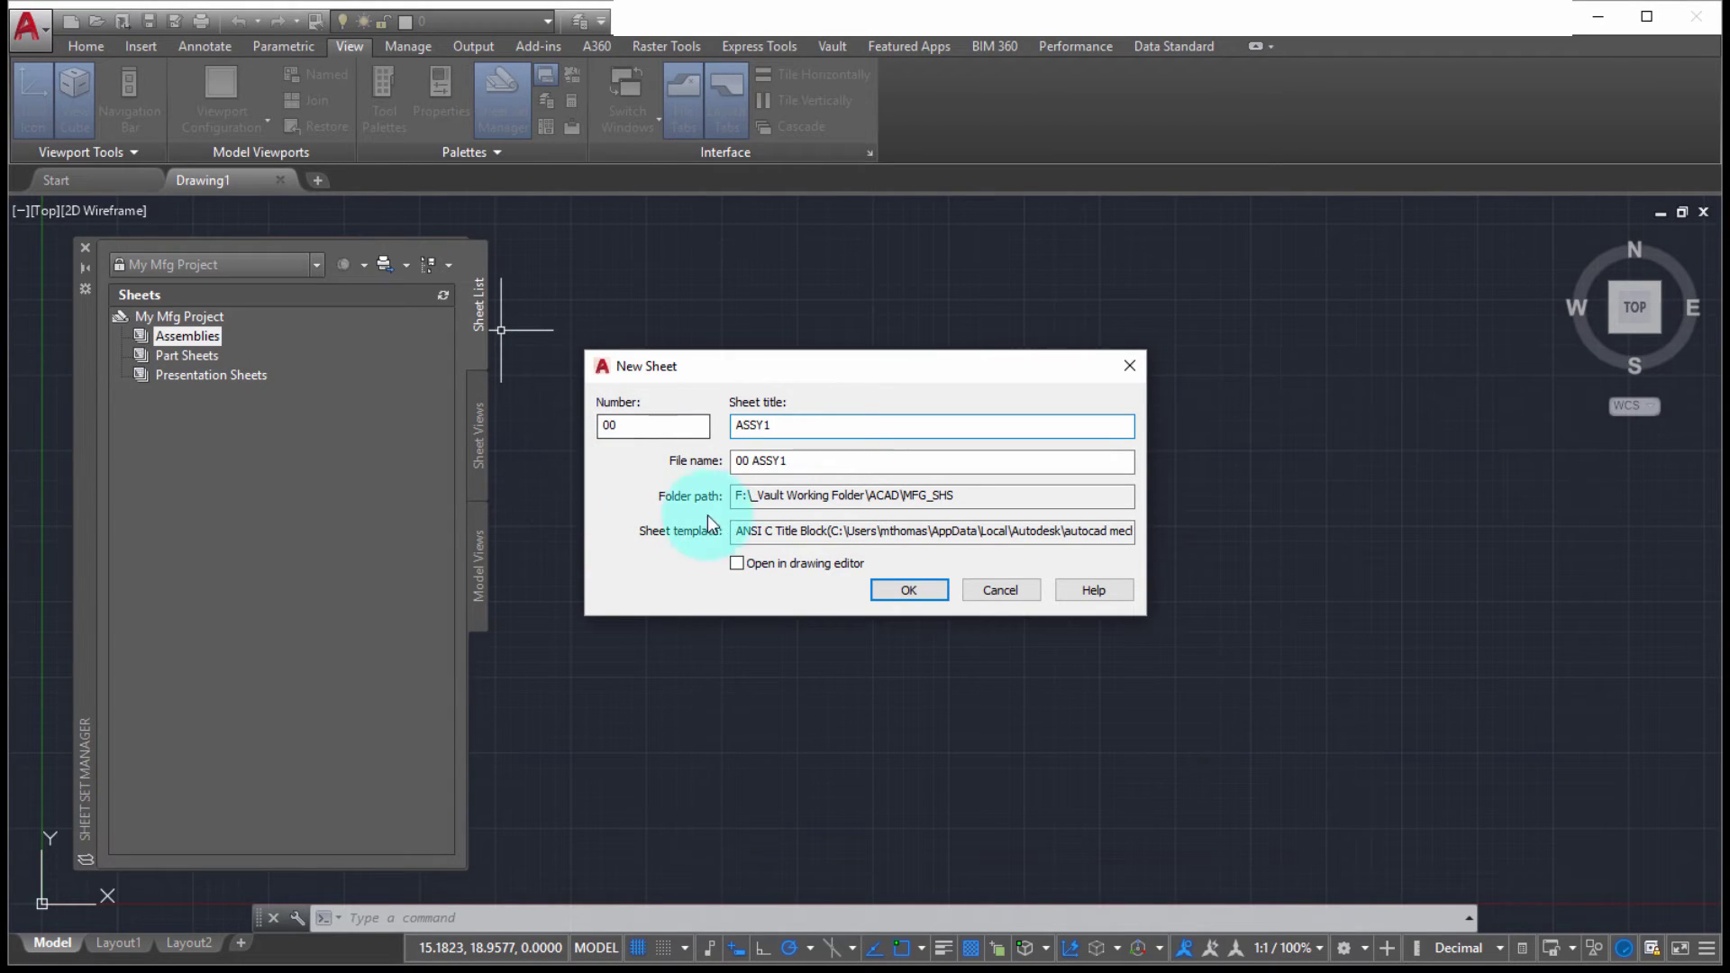
pyautogui.click(890, 588)
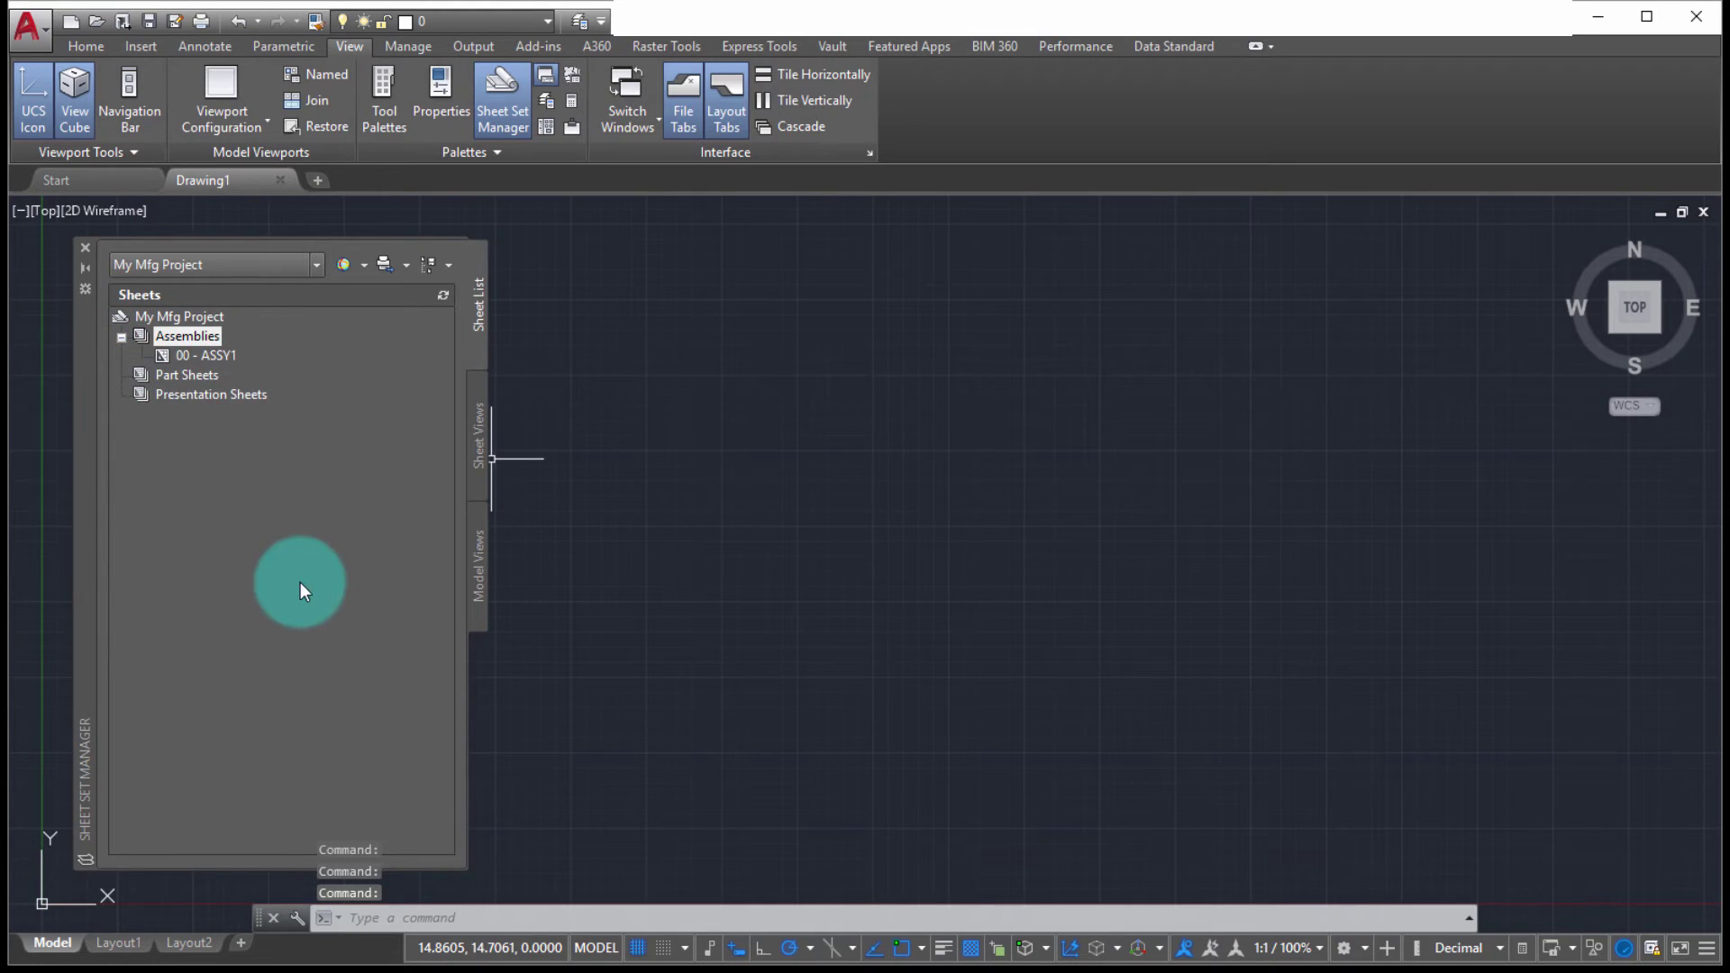
pyautogui.click(204, 959)
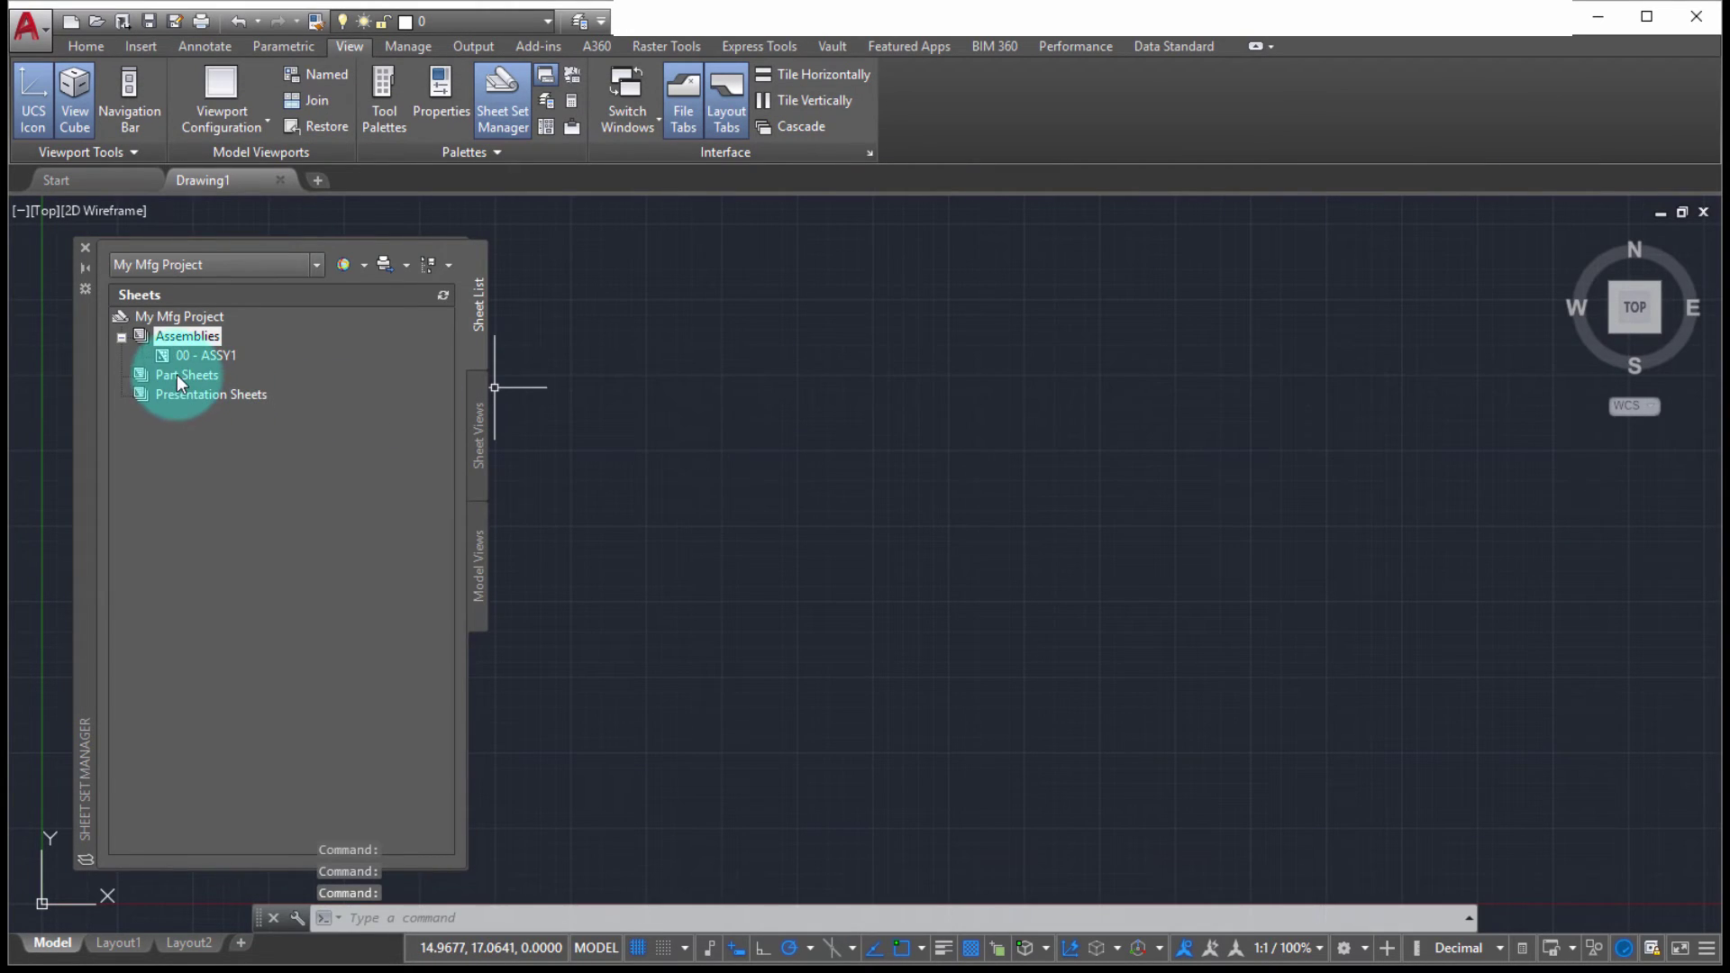
# - Add a SUB-CONTRACT subset under Part Sheets with Create Folder Hierarchy set to Yes
pyautogui.rightClick(176, 374)
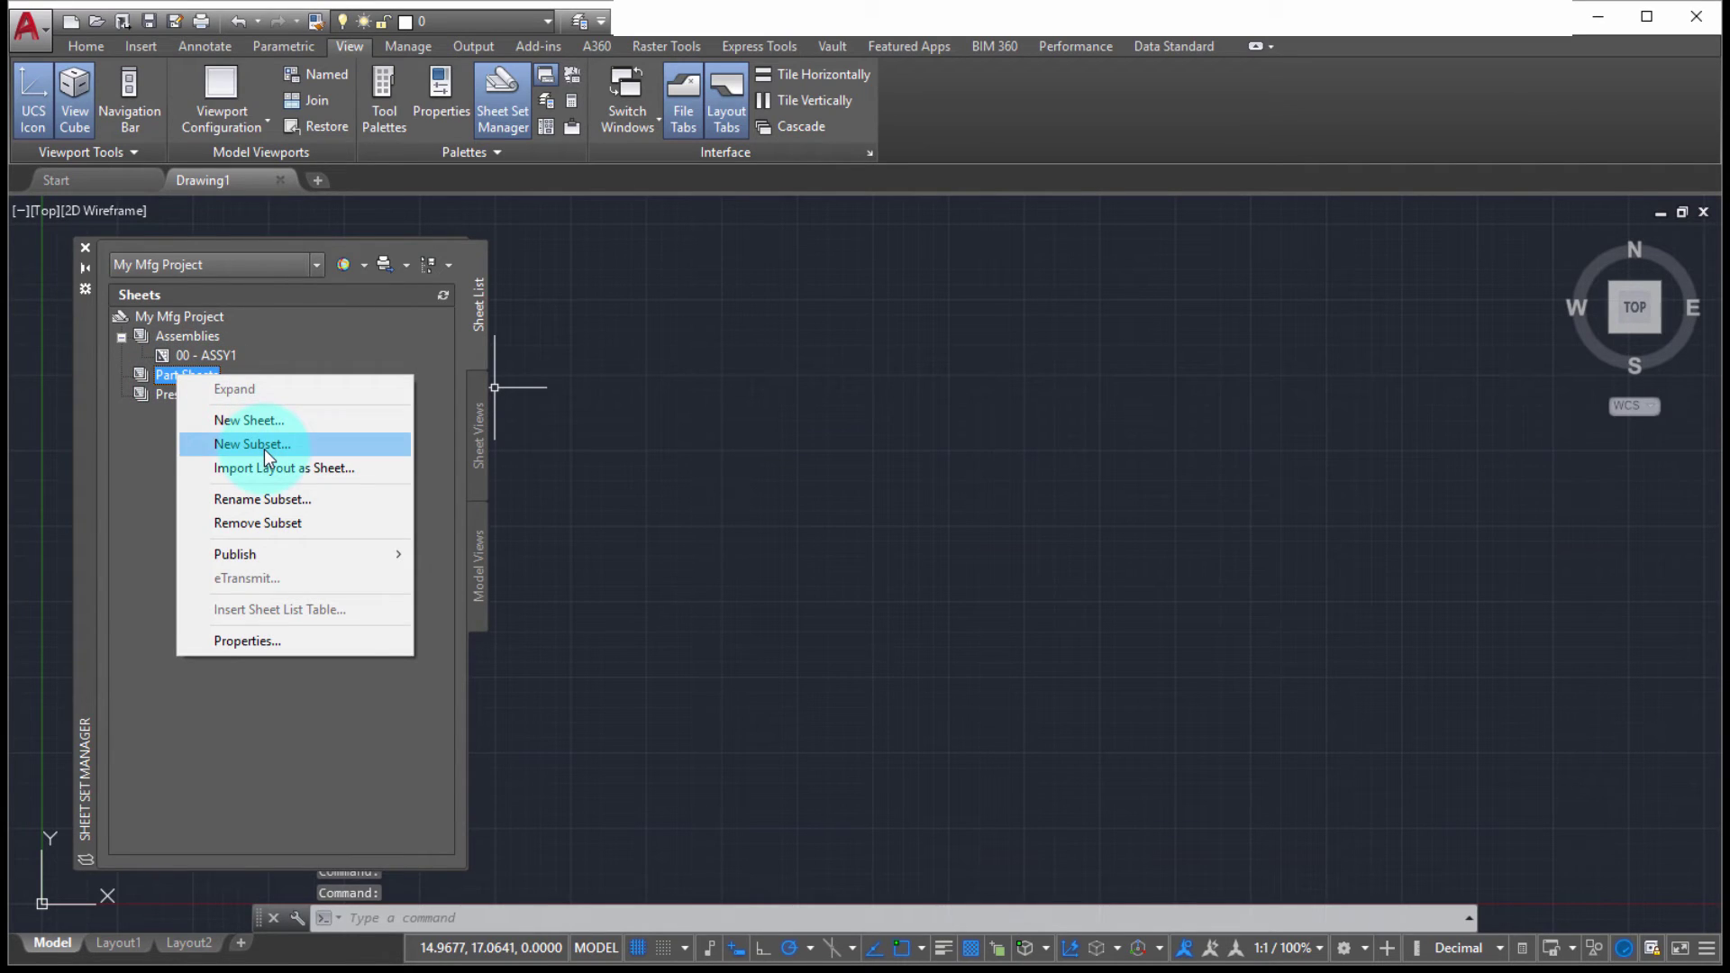
pyautogui.click(263, 444)
pyautogui.click(971, 300)
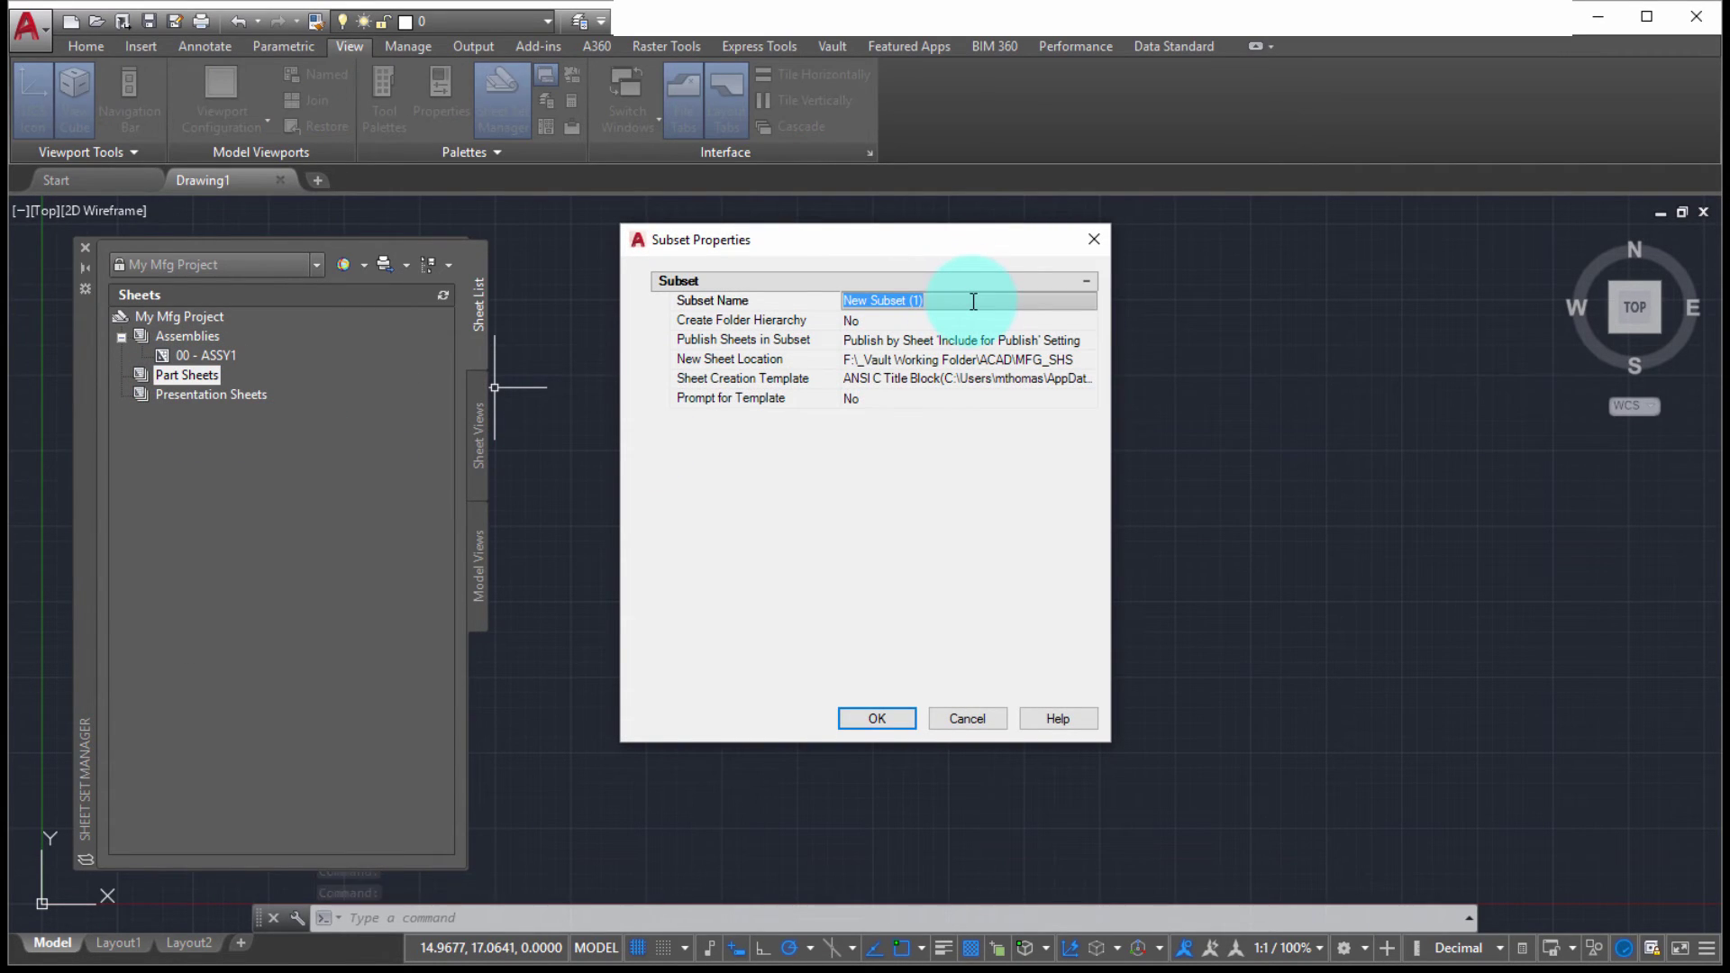
pyautogui.write('SUB')
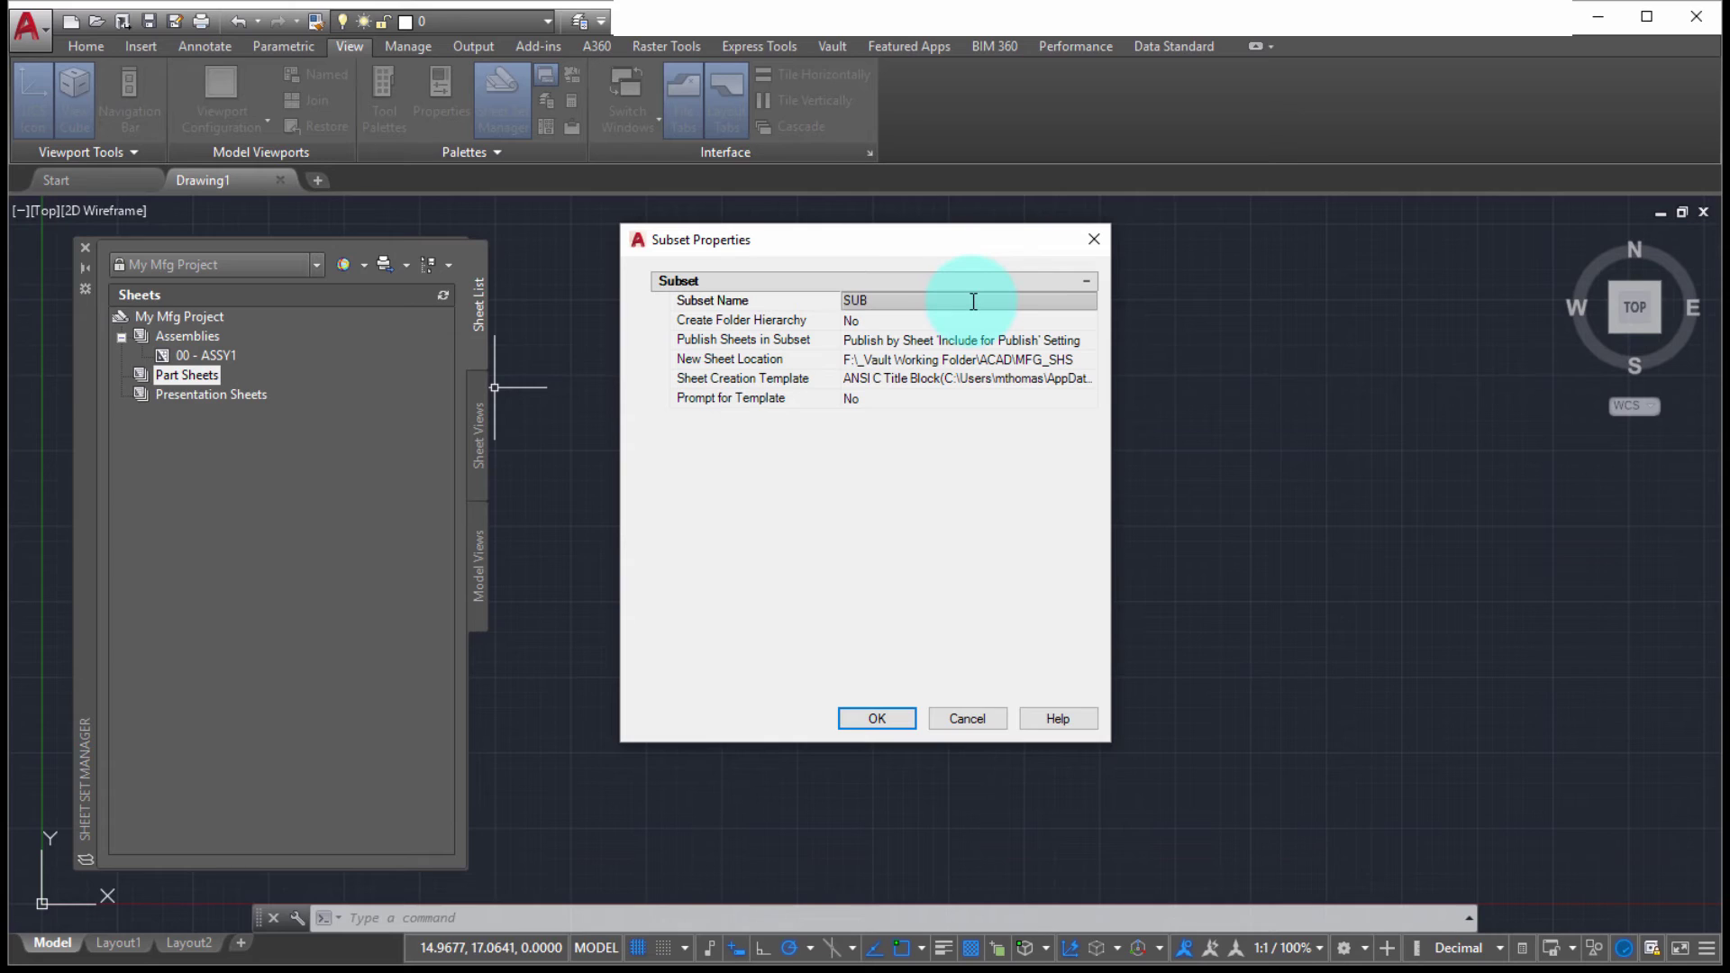
pyautogui.write('-CONTRACT')
pyautogui.press('Tab')
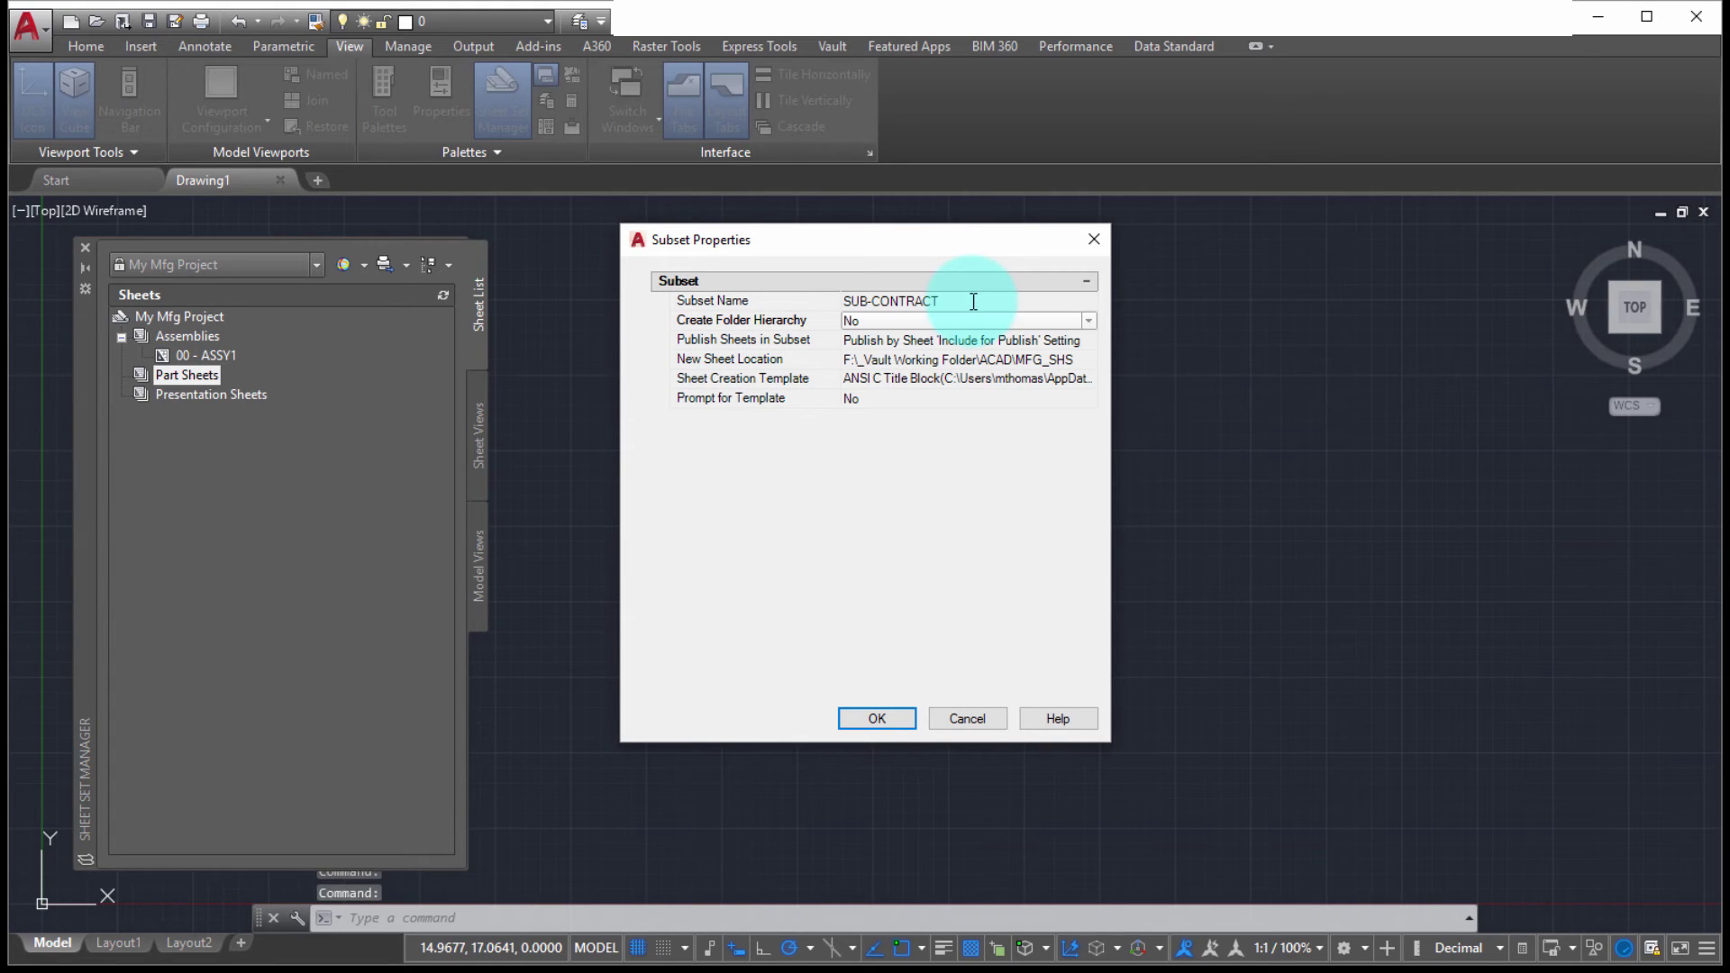
pyautogui.click(919, 321)
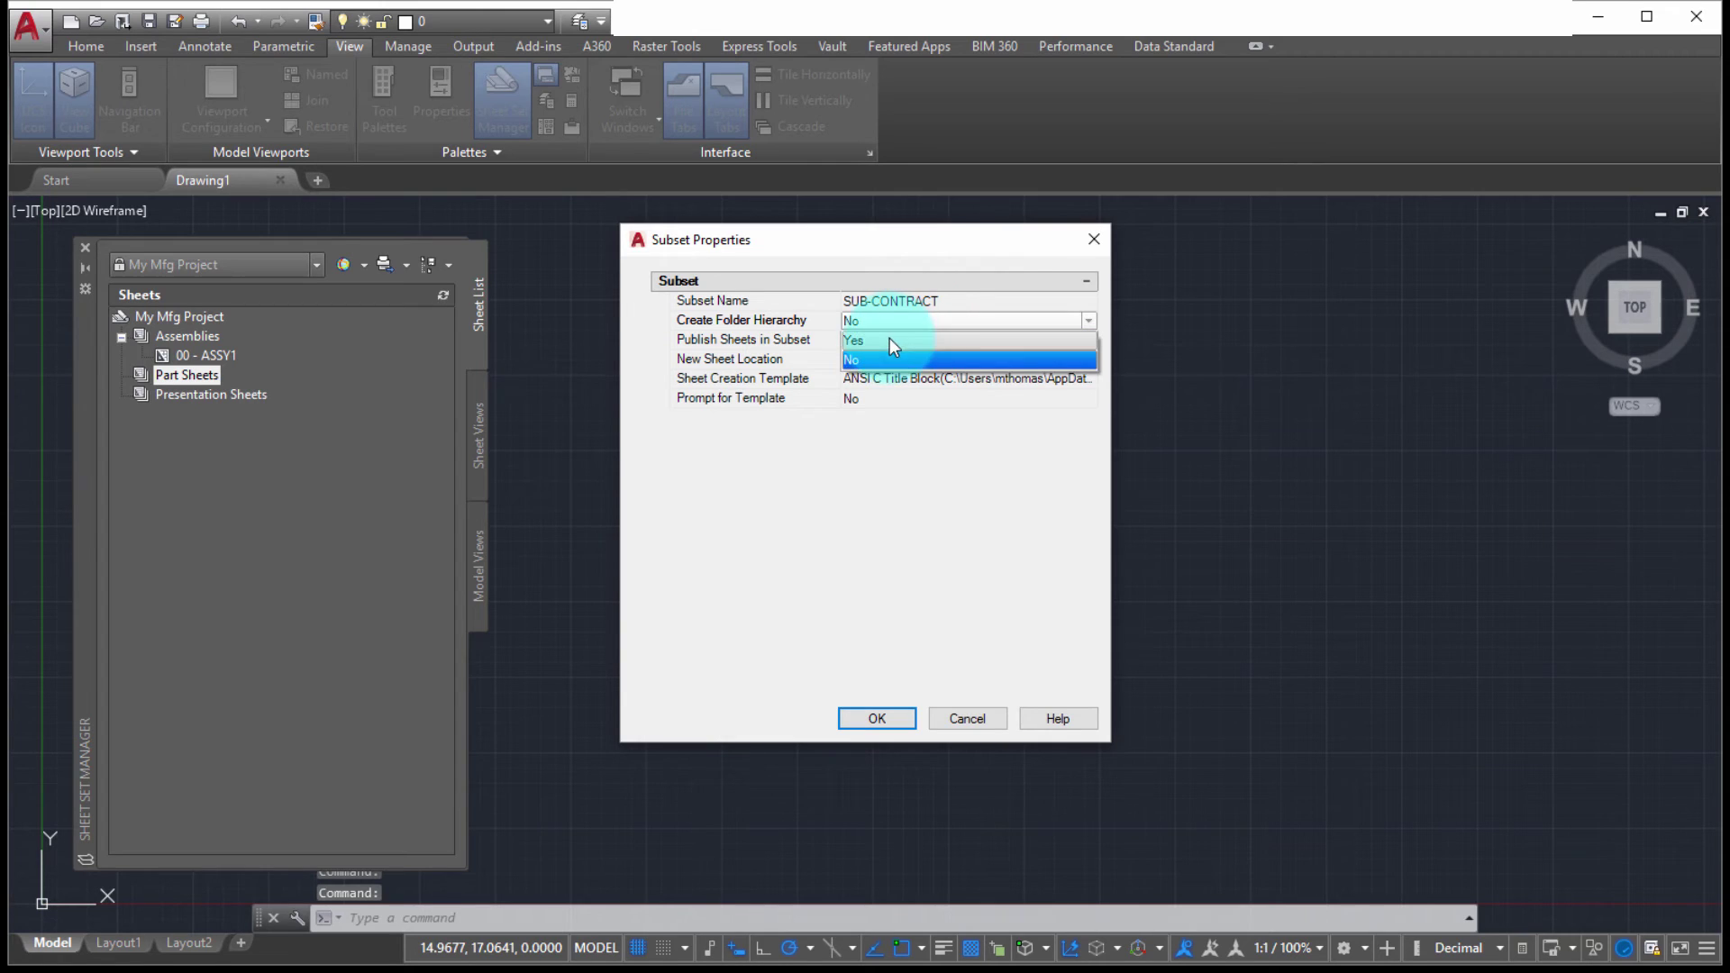
pyautogui.click(889, 336)
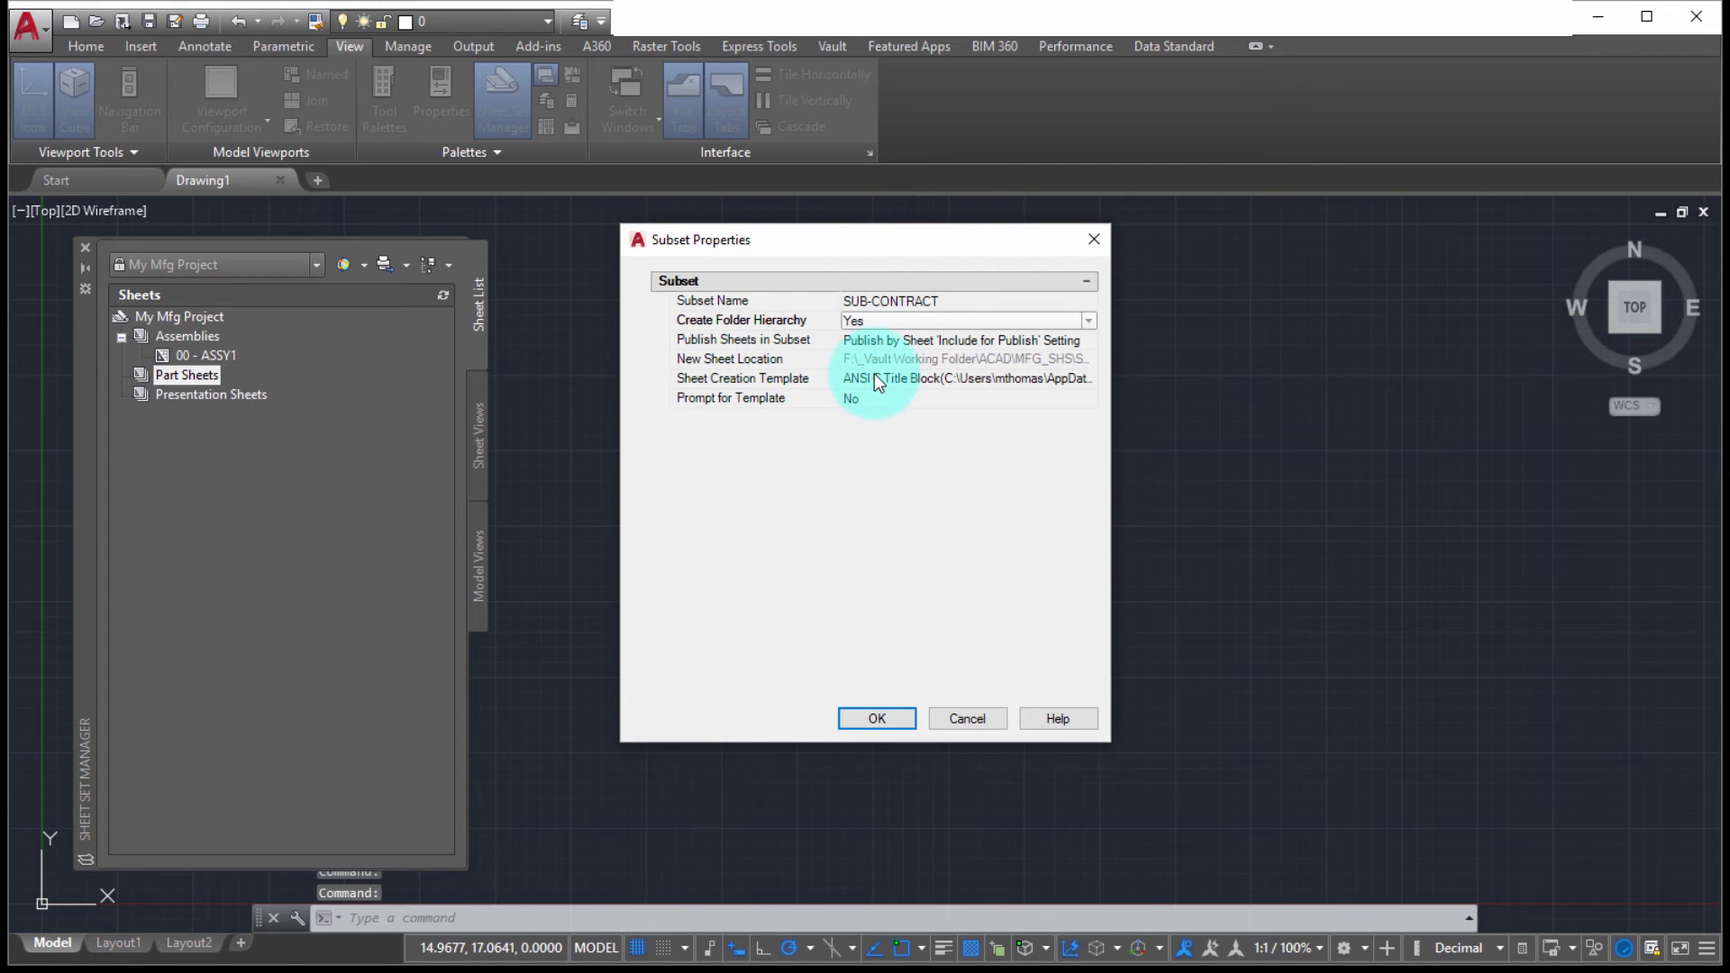
pyautogui.click(877, 718)
pyautogui.rightClick(251, 397)
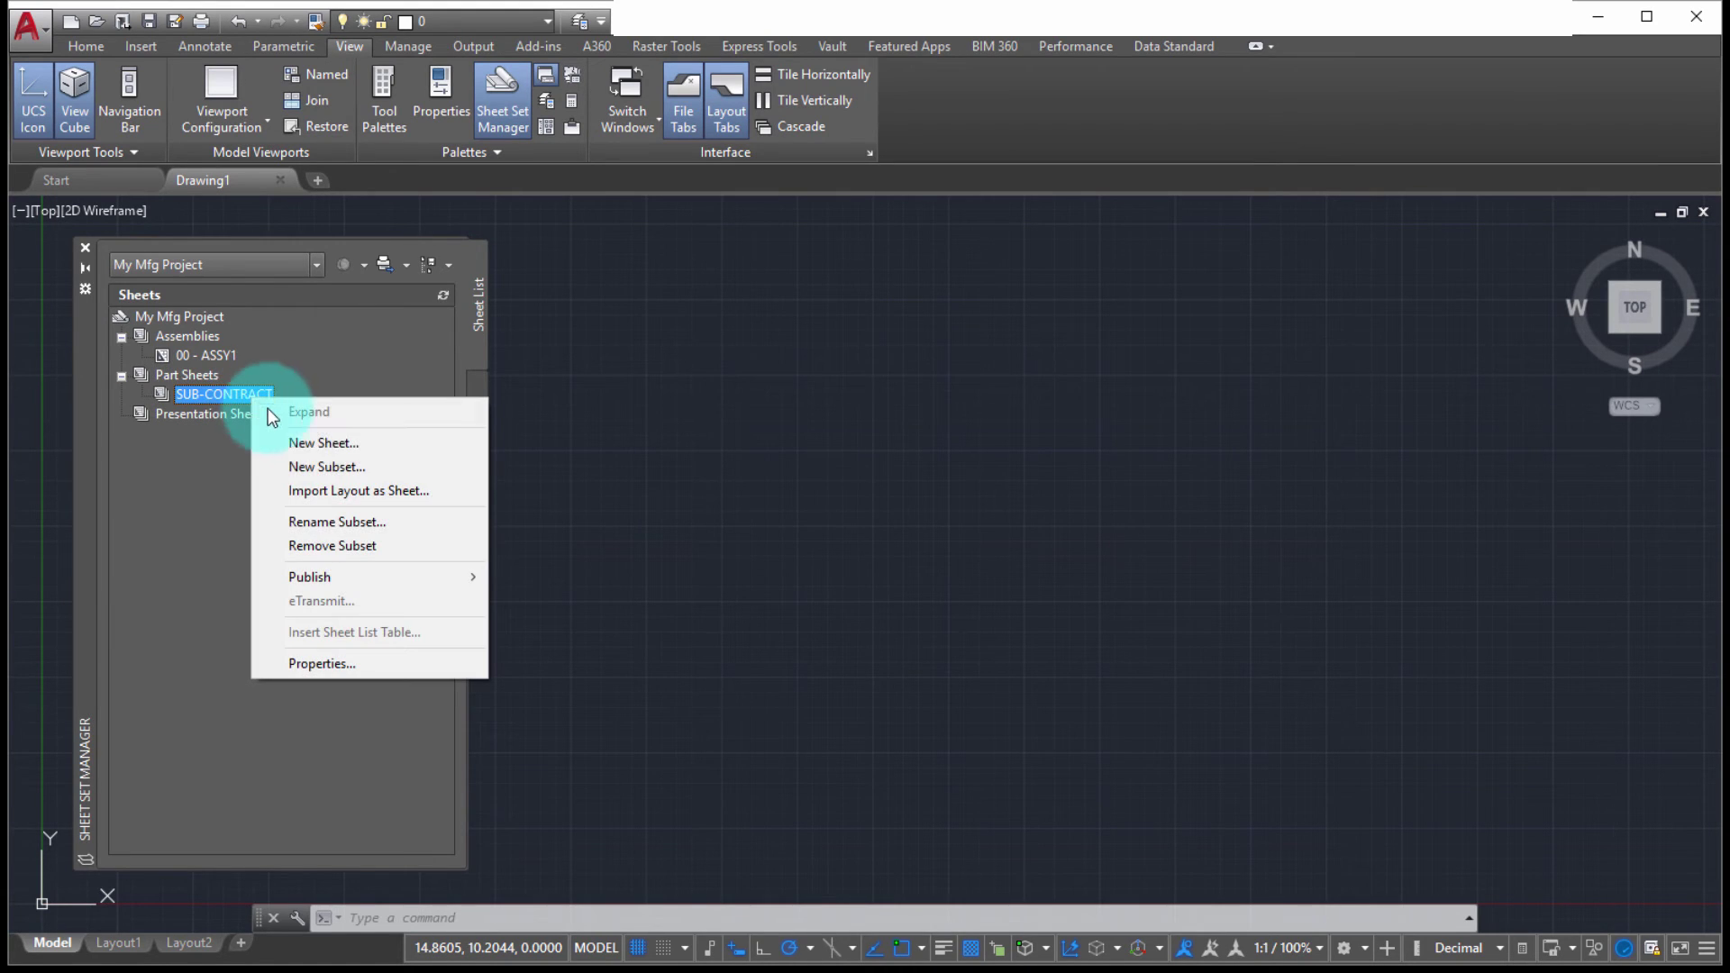
# - Create sheet number C1 titled PLATE CUTTING under the SUB-CONTRACT subset
pyautogui.click(294, 438)
pyautogui.click(639, 429)
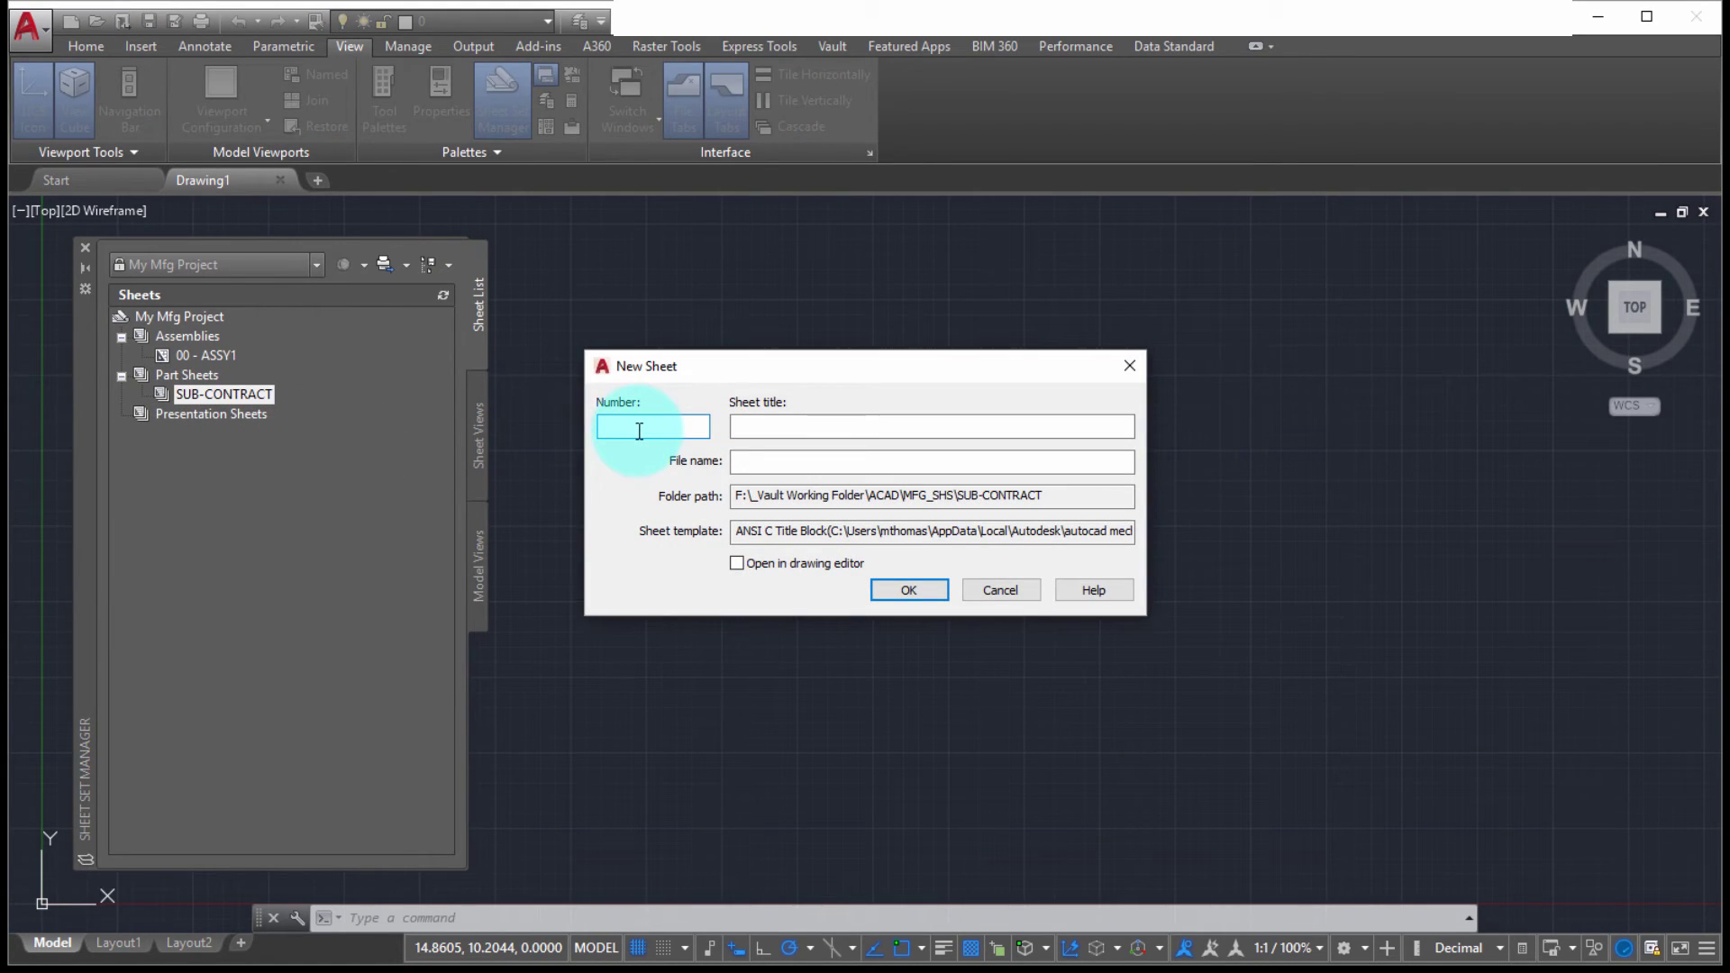
pyautogui.write('C1')
pyautogui.click(785, 425)
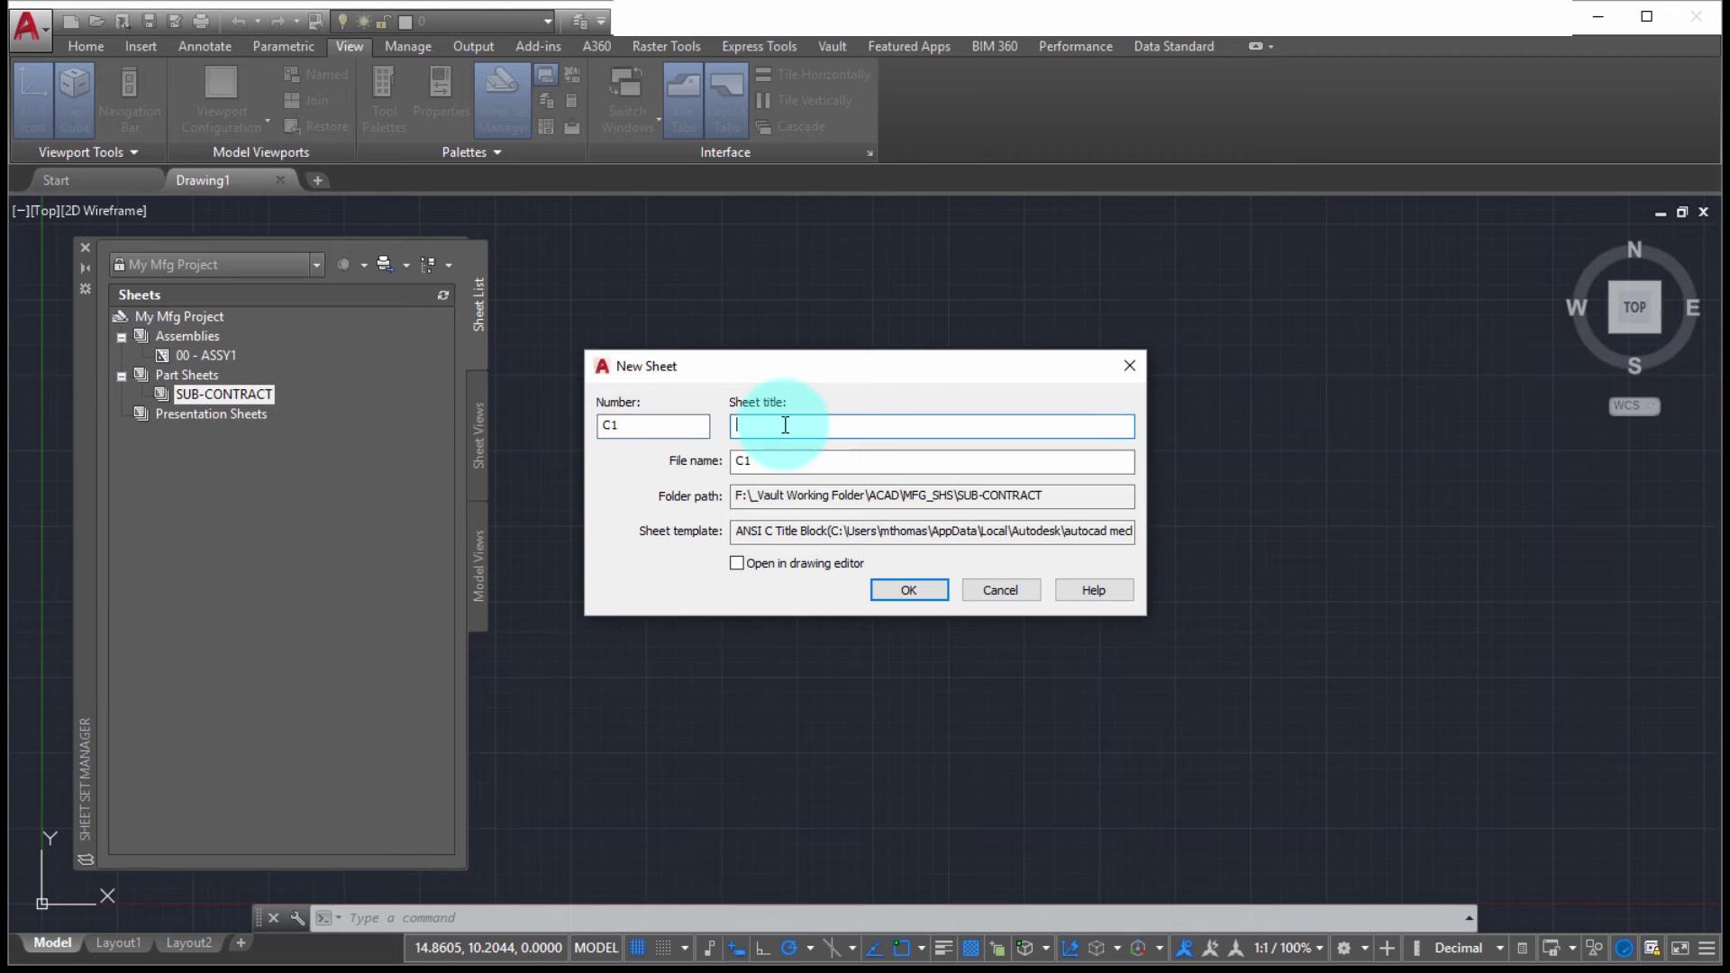
pyautogui.write('PLATE CUTTING')
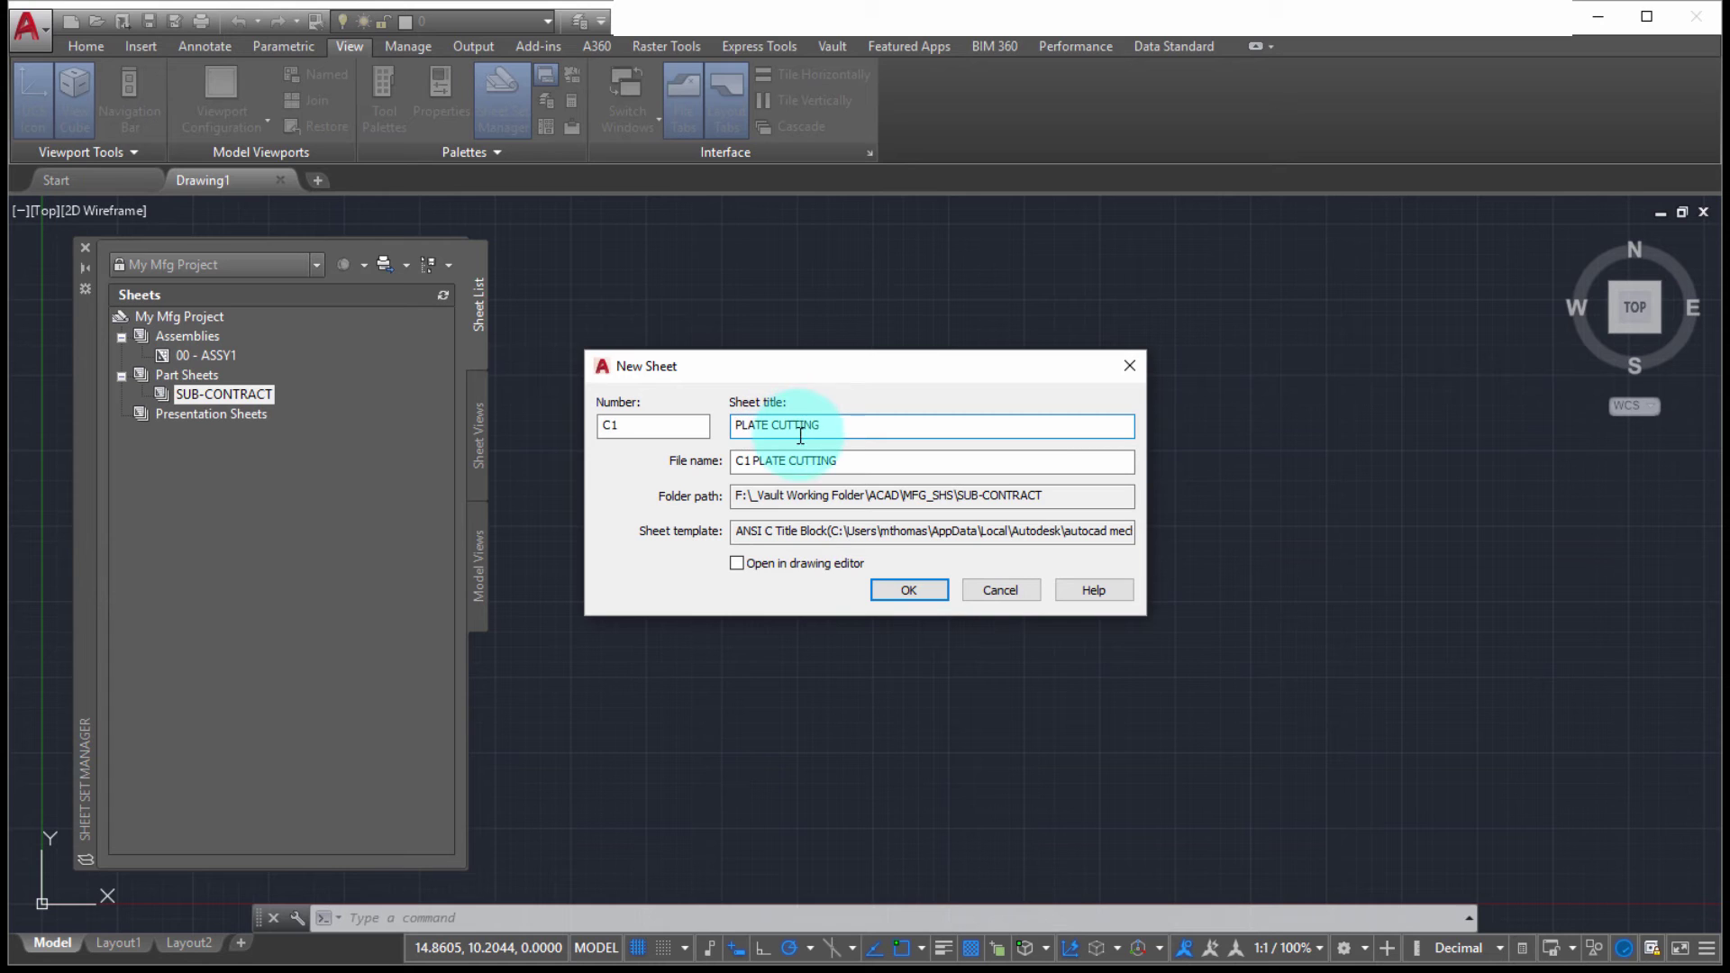
pyautogui.click(905, 589)
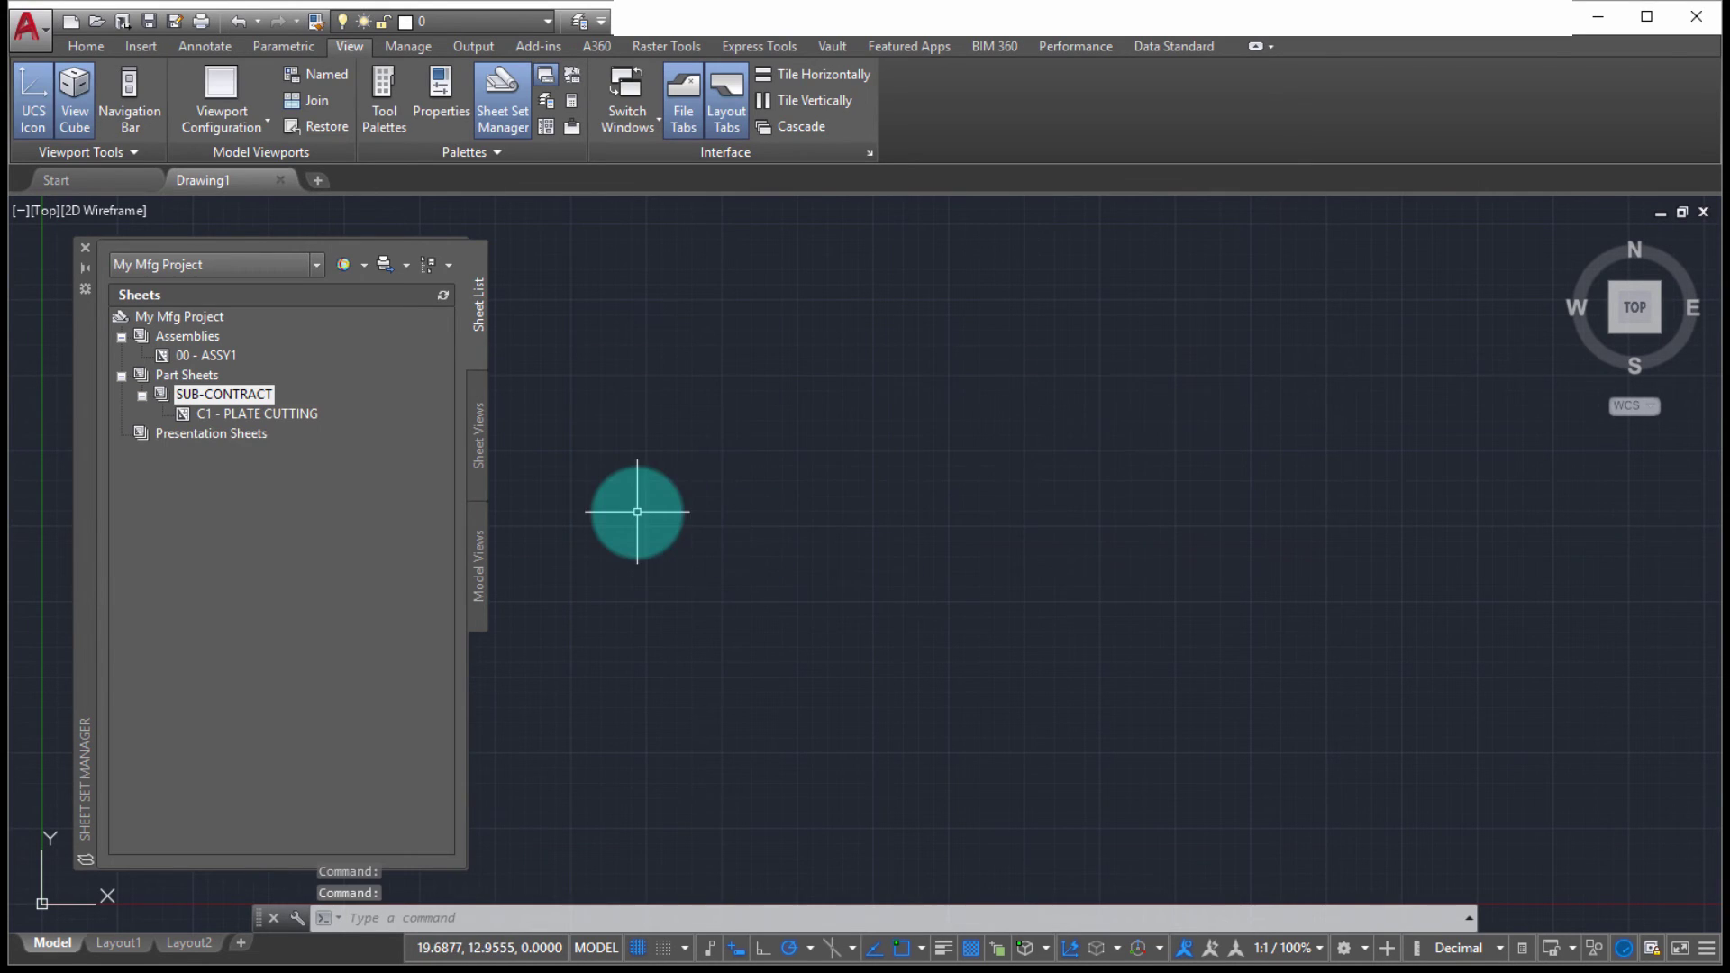
pyautogui.click(205, 968)
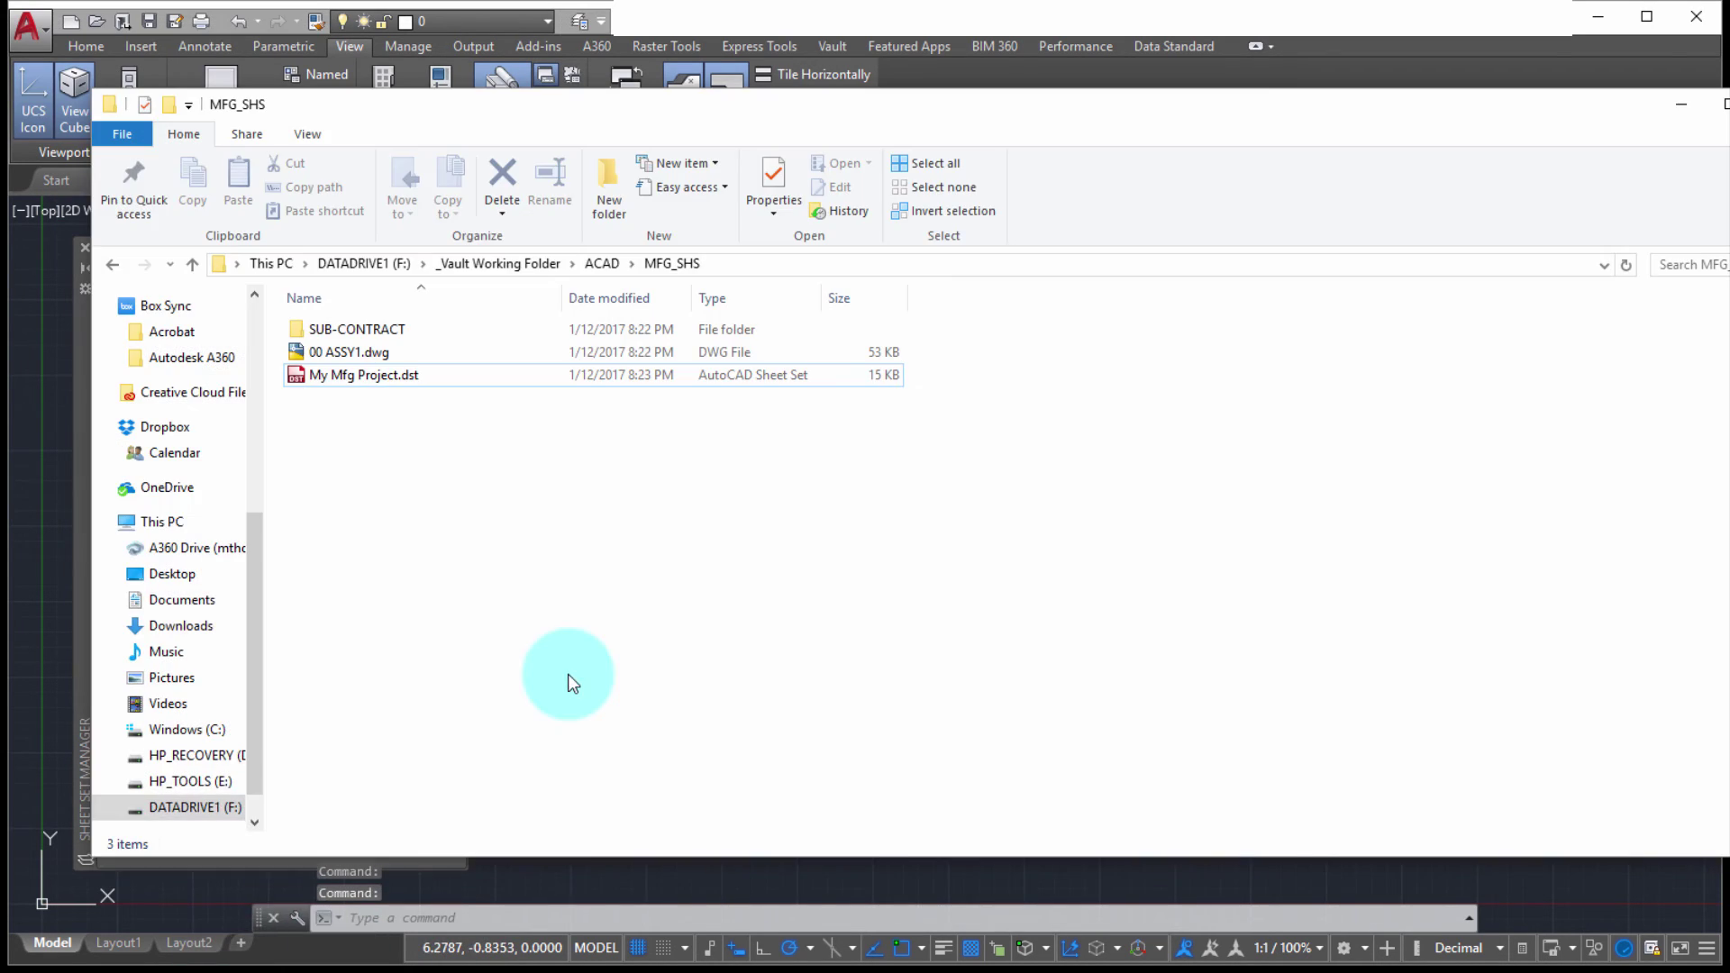
pyautogui.doubleClick(351, 330)
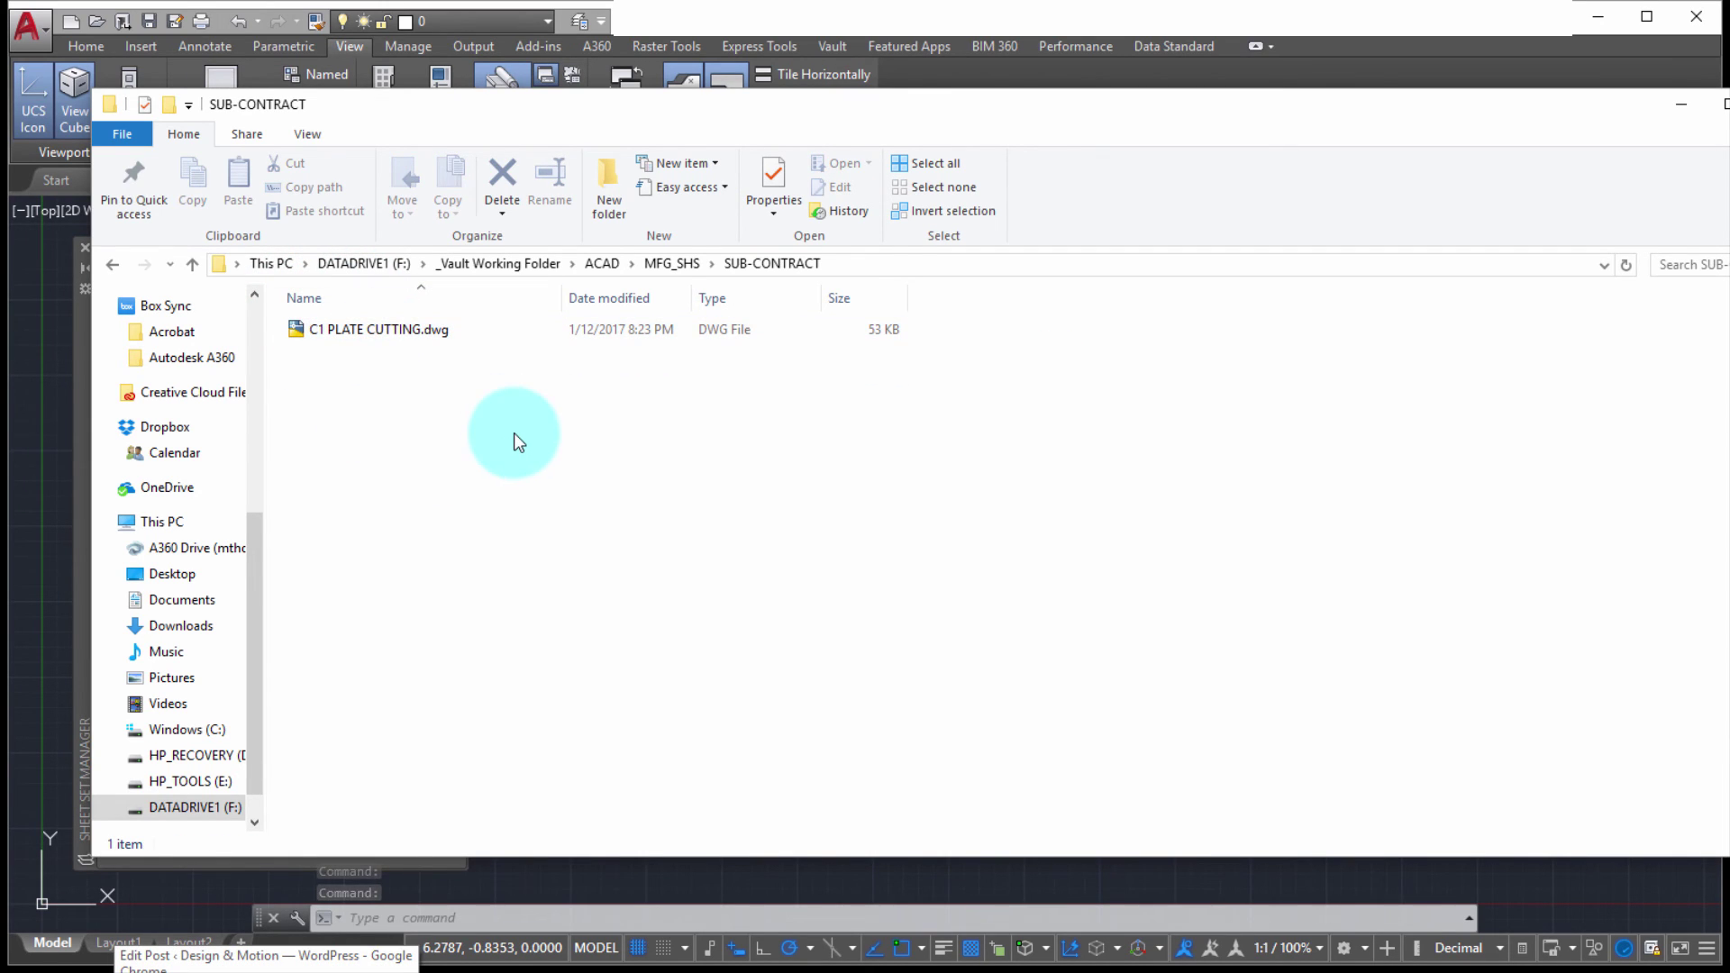
pyautogui.click(1679, 104)
pyautogui.press('Escape')
pyautogui.press('Escape')
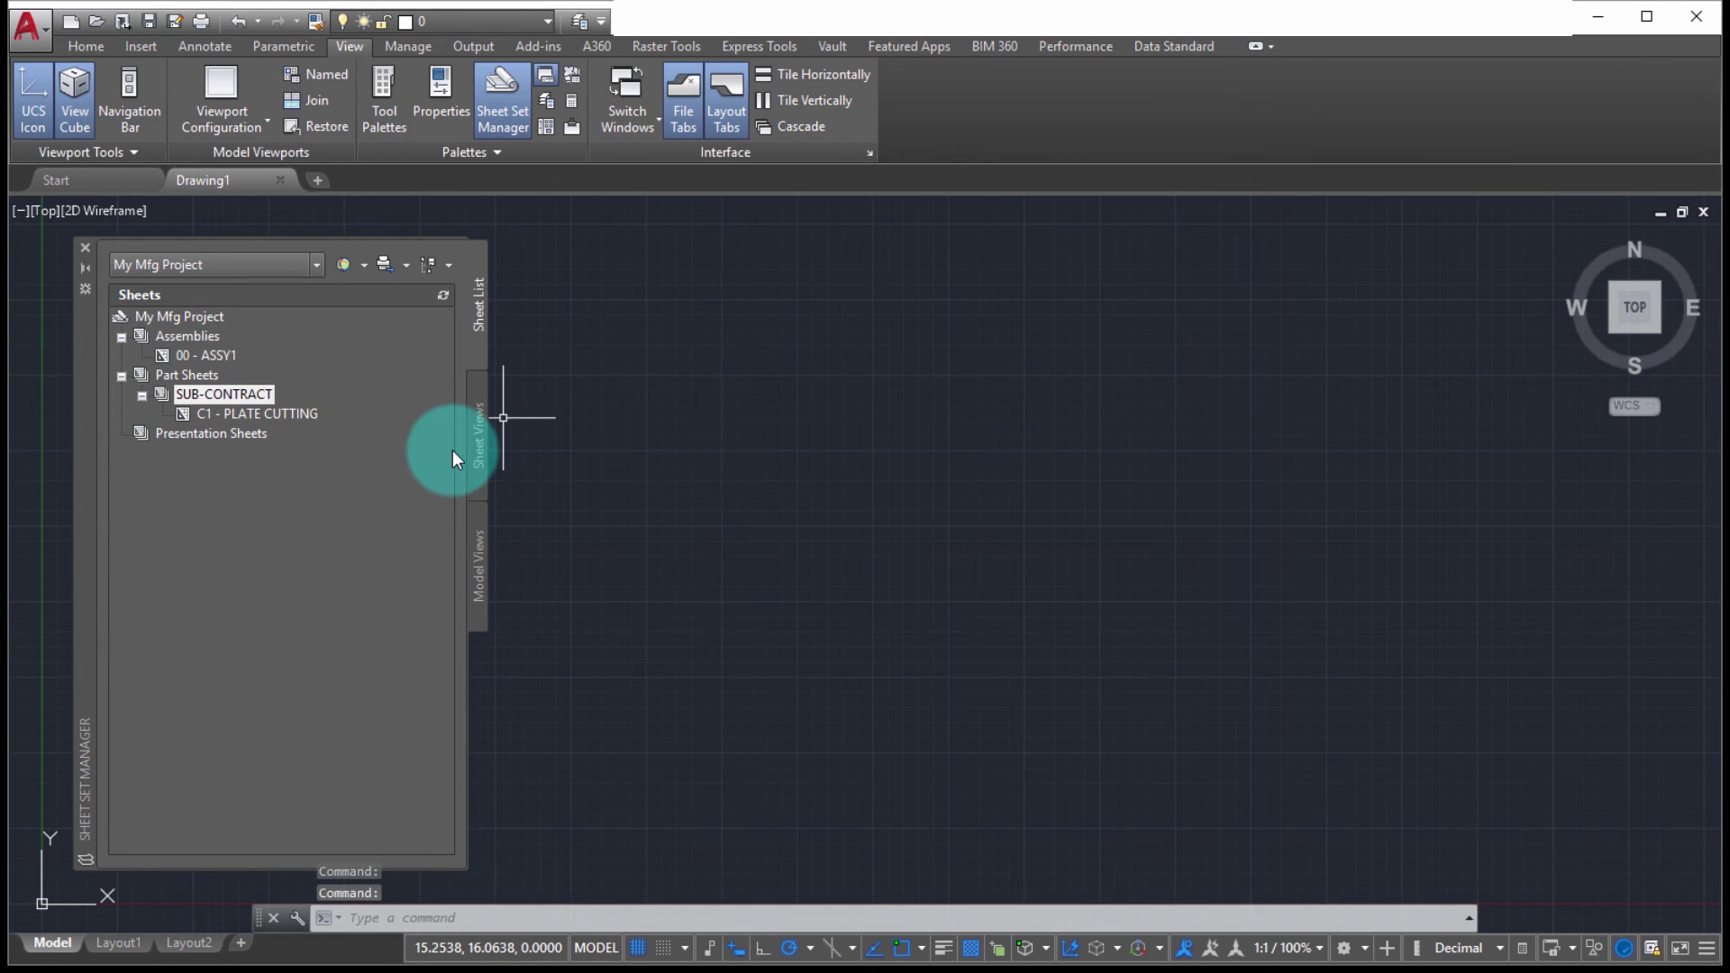